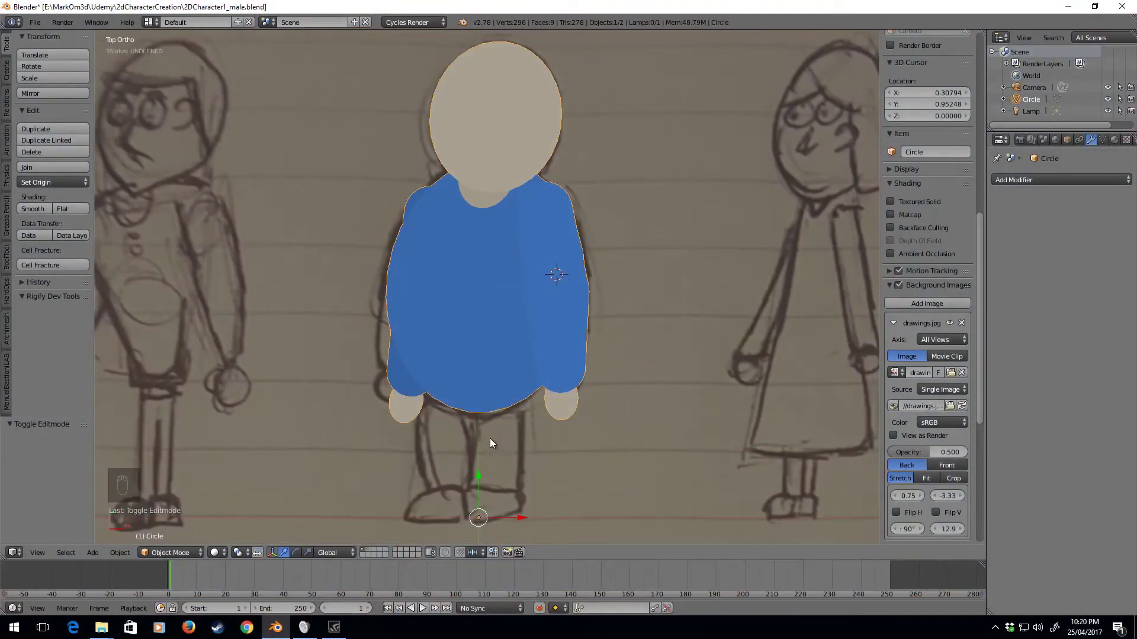
Step: Add a 32-vertex circle at the shirt's bottom edge and scale it to about 0.127, in line with the right-hand leg
middle_click_drag(490, 438, 492, 440, "shift")
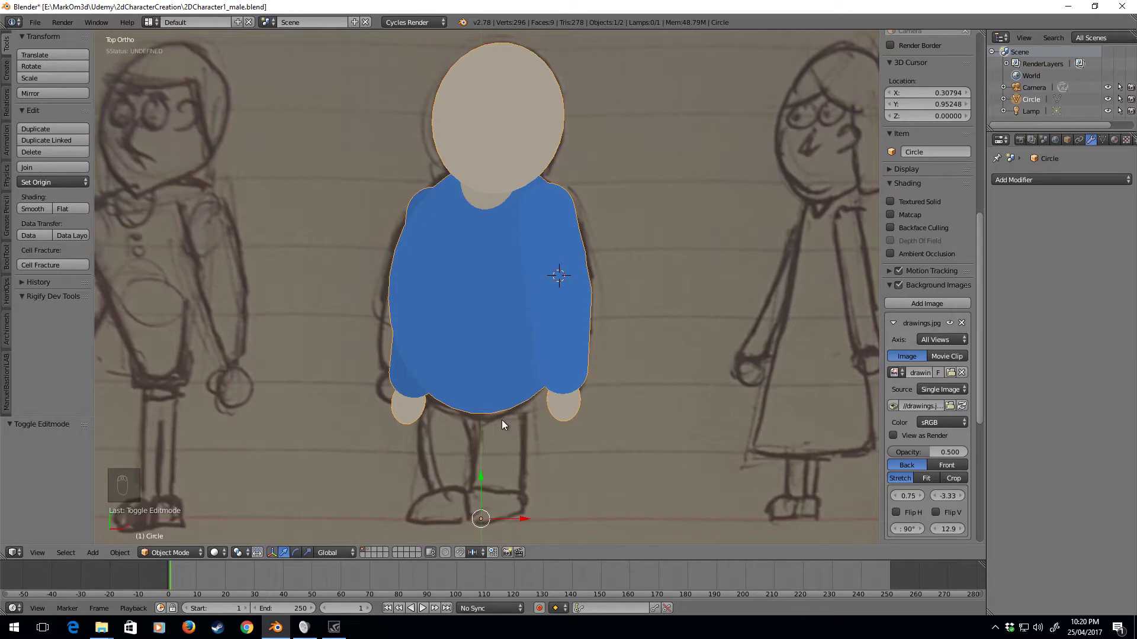
key("Tab")
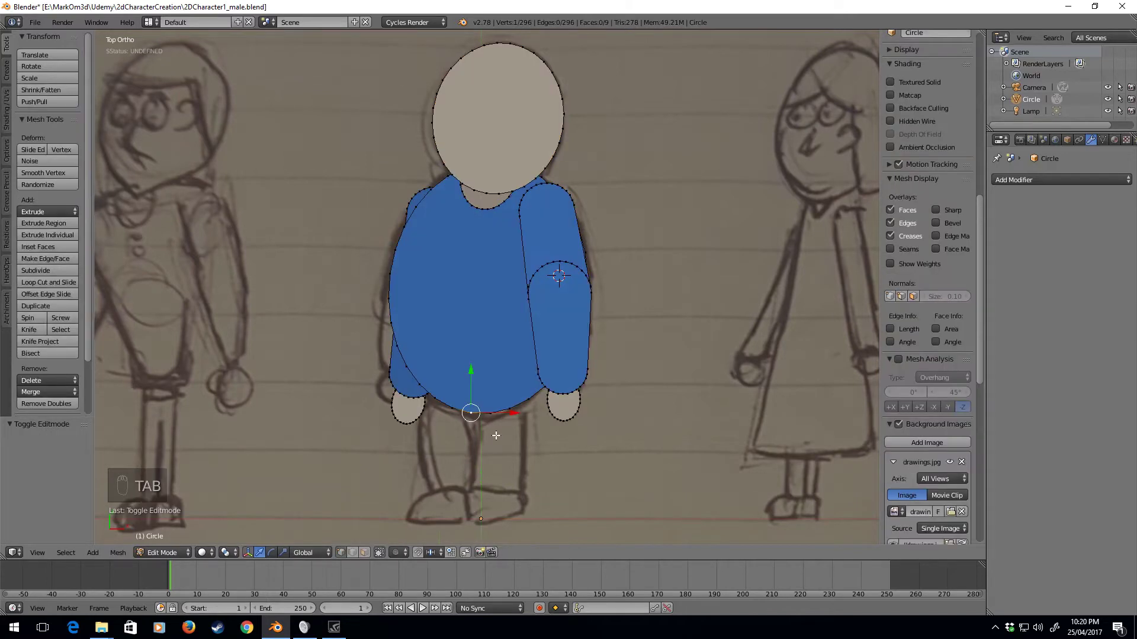
key("shift+s")
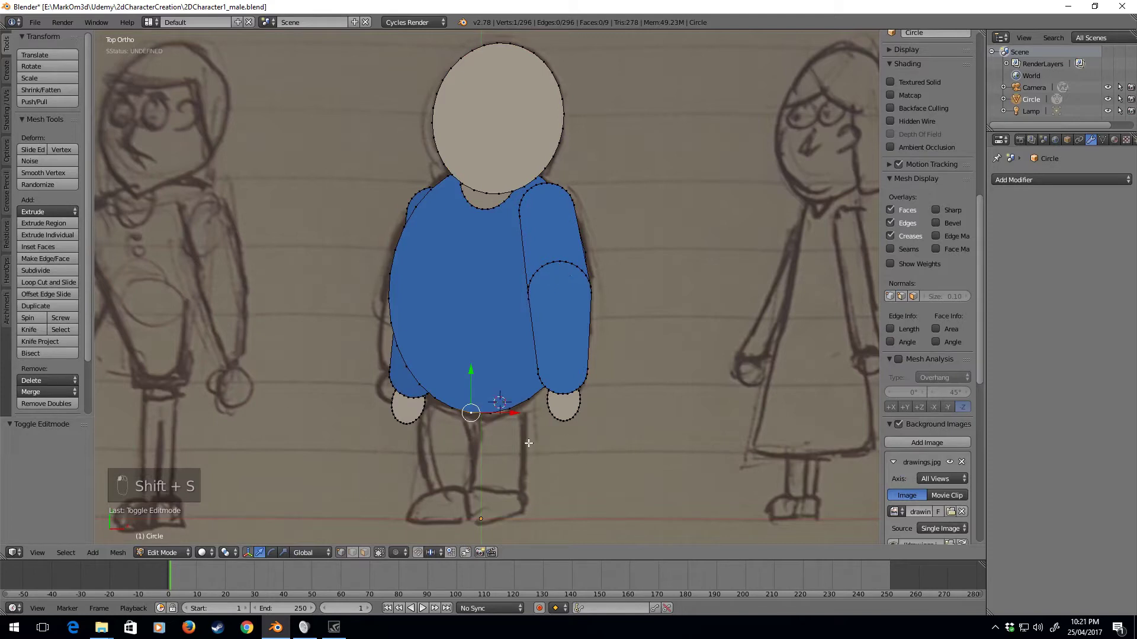
key("shift+a")
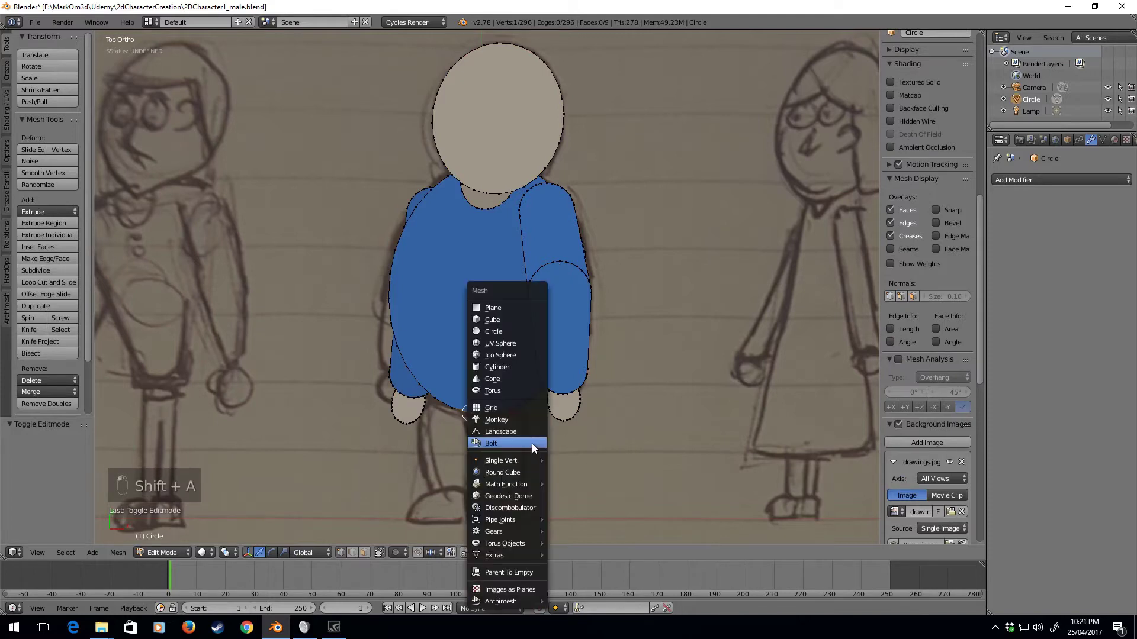
left_click(520, 332)
key("s")
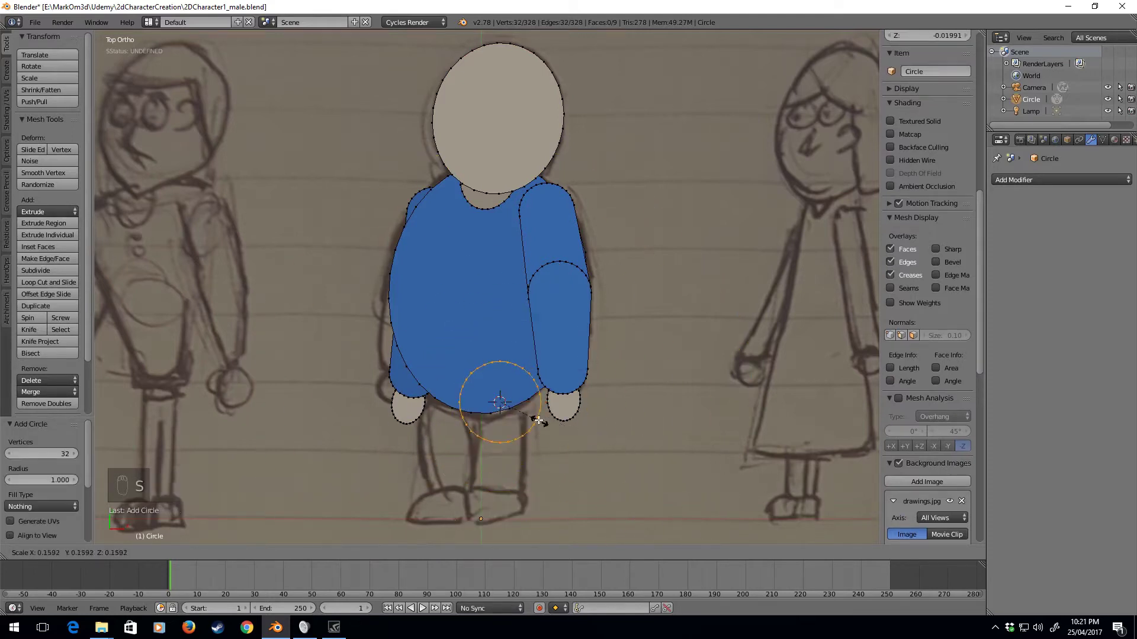
left_click(533, 417)
key("g")
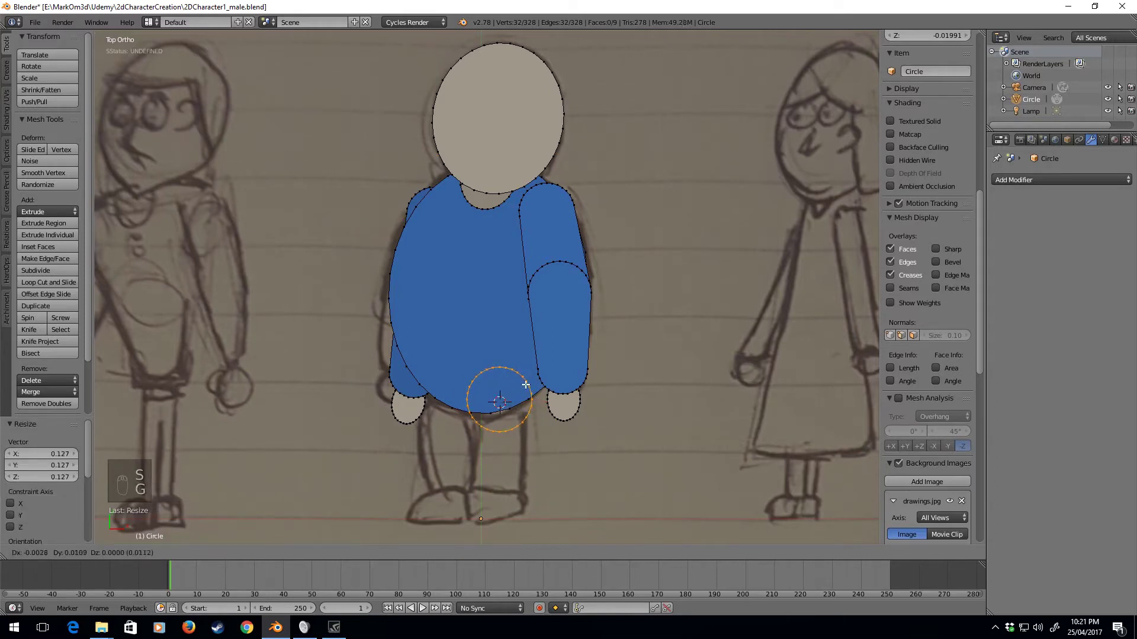
left_click(530, 340)
Step: Fine-tune the circle's size to slightly more than the right-hand leg's width and position it over the shirt's lower edge
scroll(548, 427, "up", 3)
middle_click_drag(576, 504, 569, 418, "shift")
key("s")
left_click(614, 442)
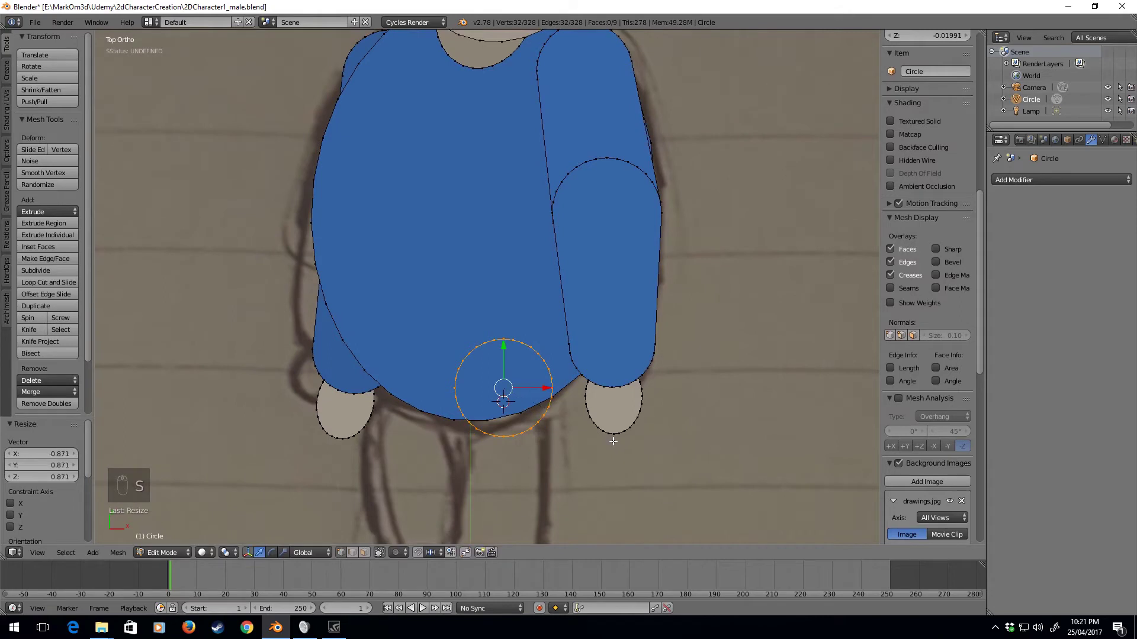
key("g")
left_click(663, 470)
key("f")
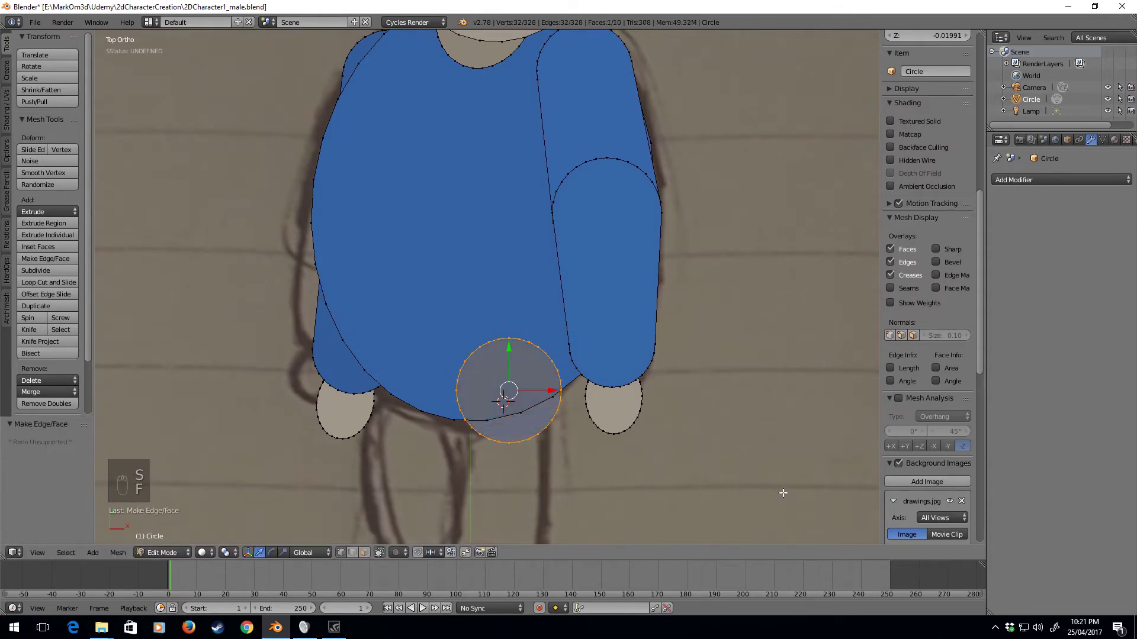
key("ctrl+z")
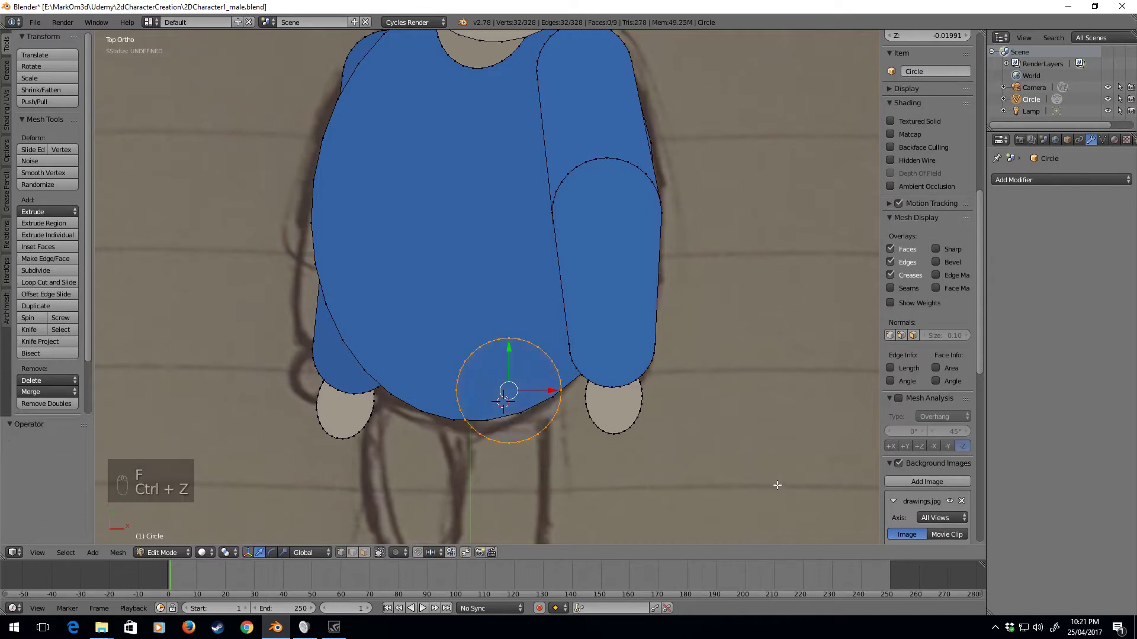
key("g")
left_click(756, 439)
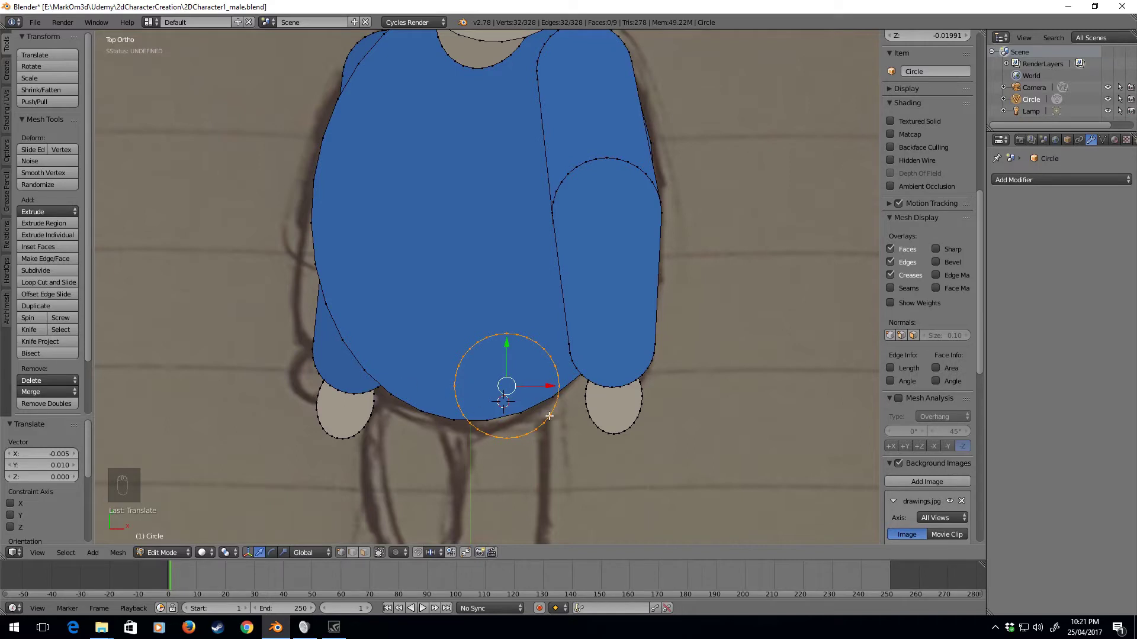
Step: Duplicate the circle about 0.216 down along the Y axis and scale the copy to about 0.936
middle_click_drag(525, 454, 564, 356, "shift")
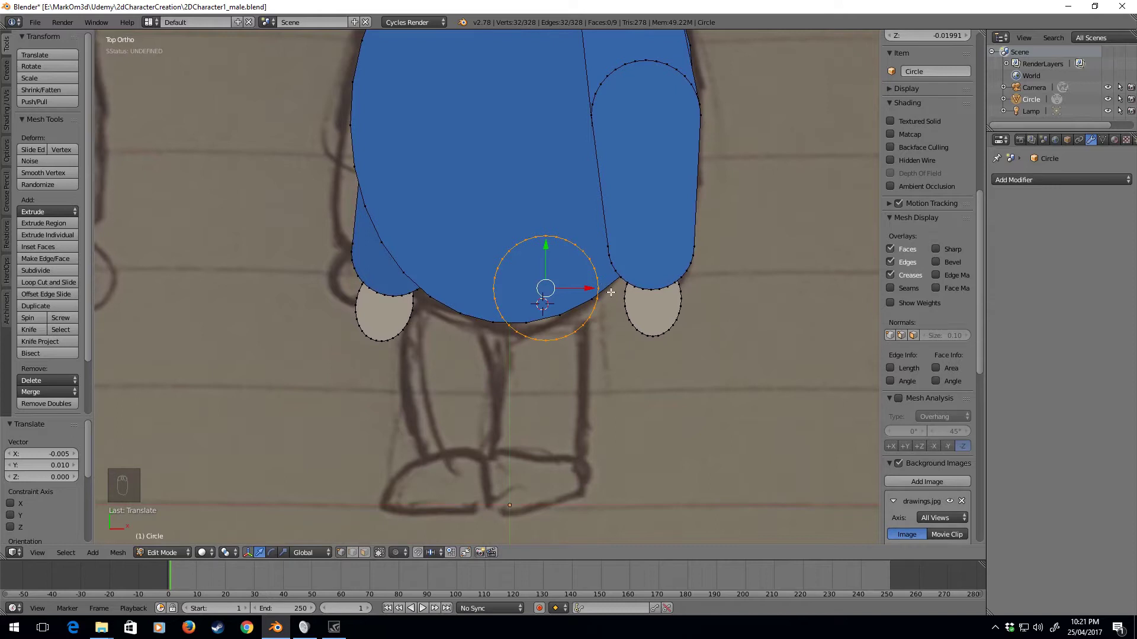
scroll(627, 315, "up", 2)
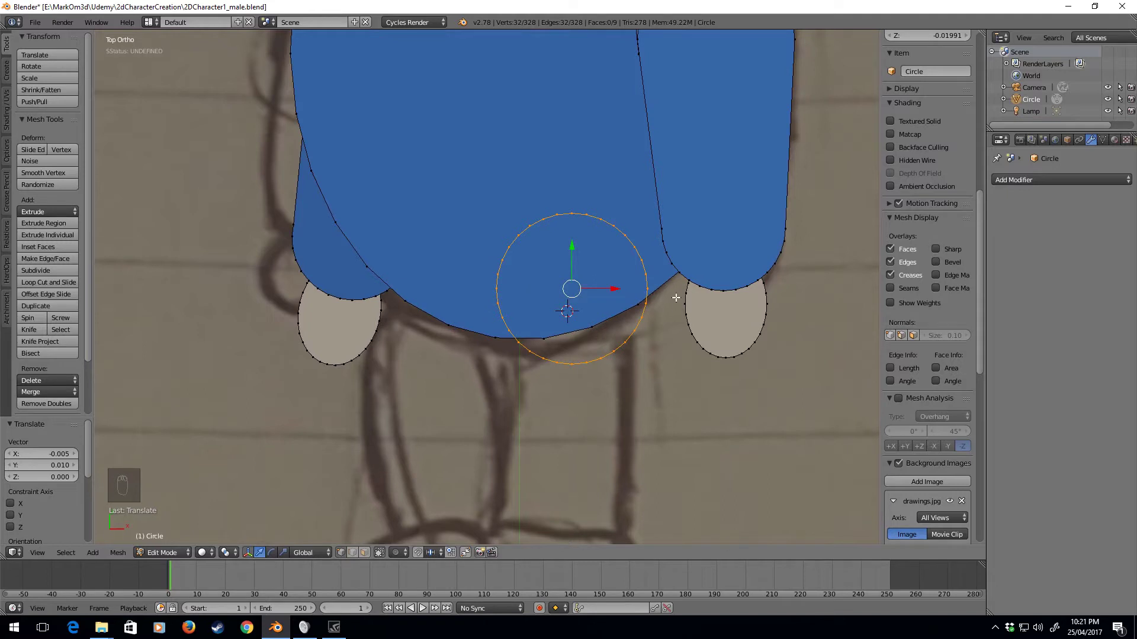
key("shift+d")
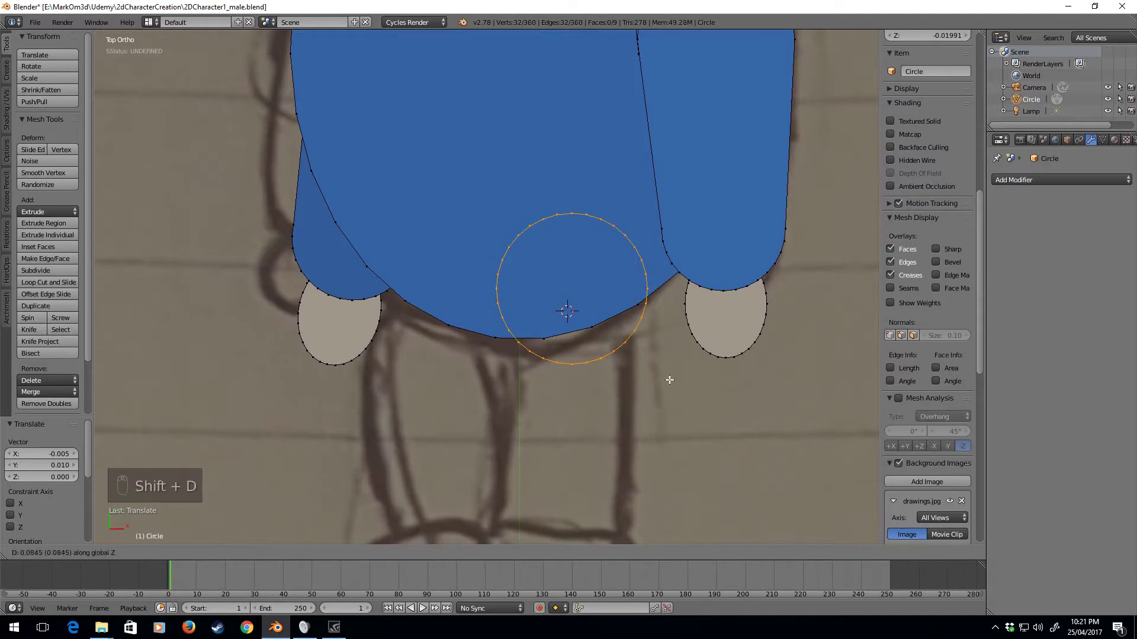
key("z")
key("y")
left_click(650, 435)
key("s")
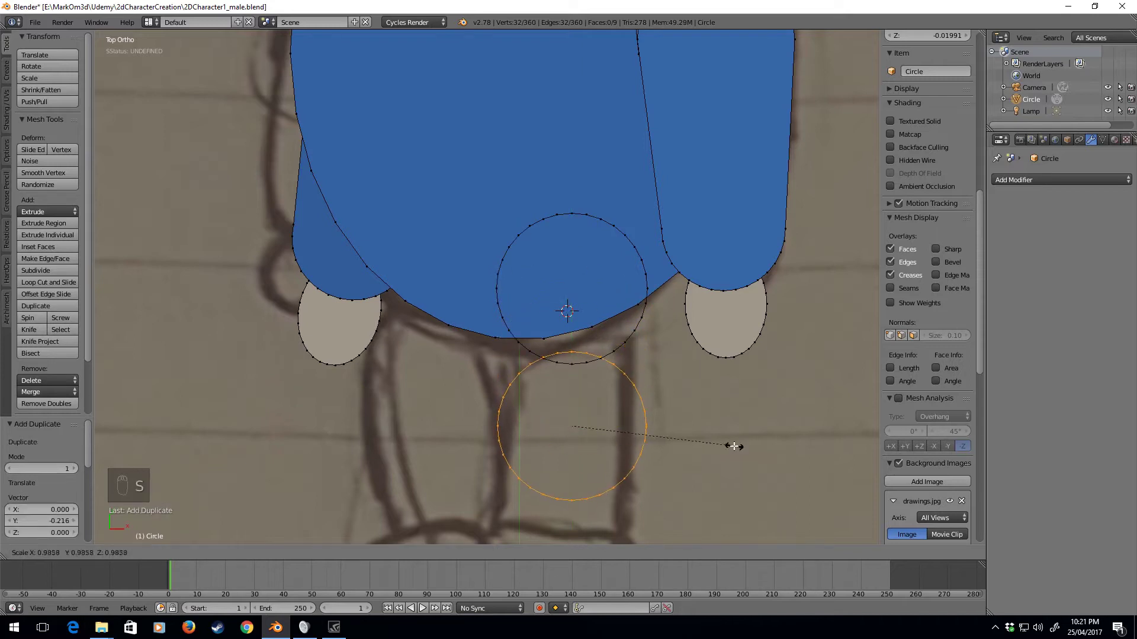
left_click(725, 446)
Step: Duplicate the lower leg circle in place, shift the copy along Z and hide it as a spare
middle_click_drag(693, 429, 689, 324, "shift")
scroll(693, 365, "up", 1)
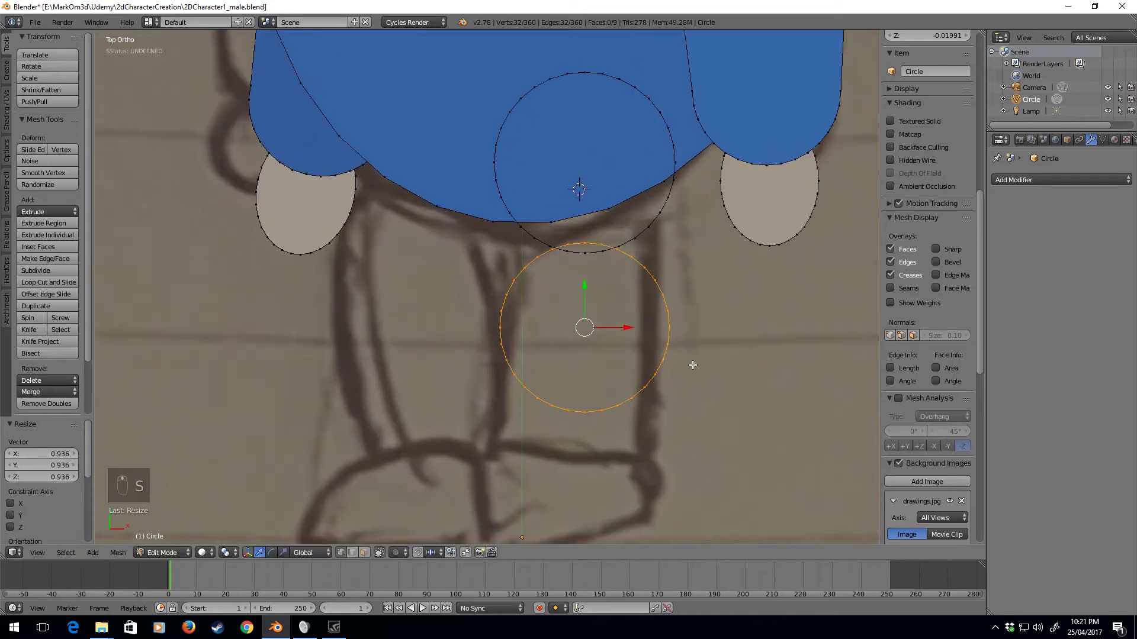
middle_click_drag(693, 365, 652, 312, "shift")
key("shift+d")
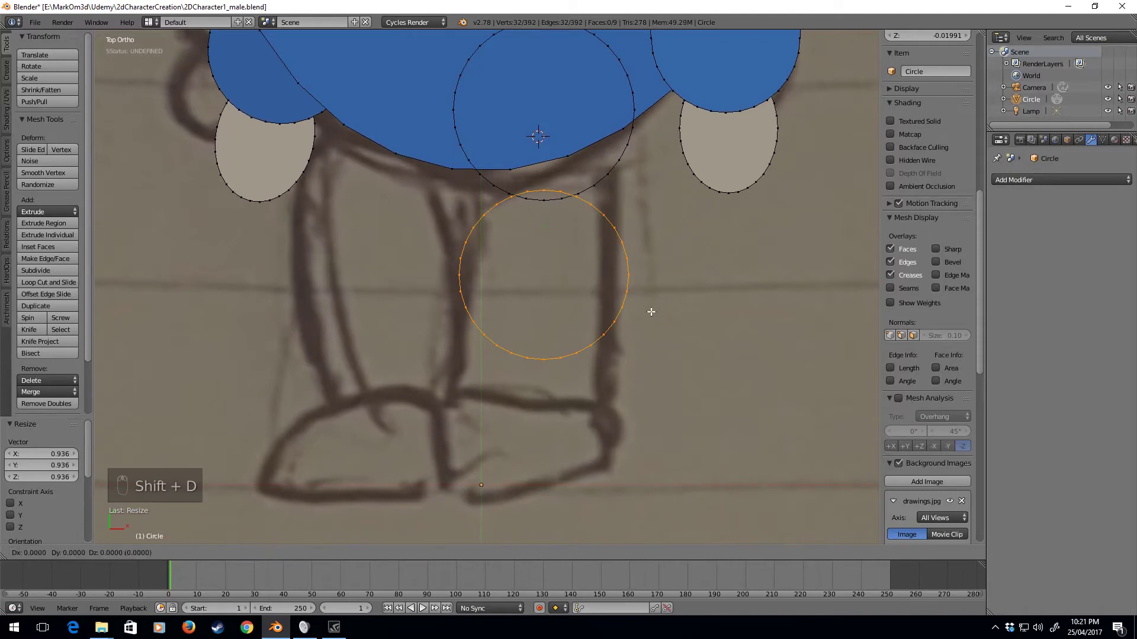
right_click(651, 312)
middle_click_drag(642, 313, 617, 312)
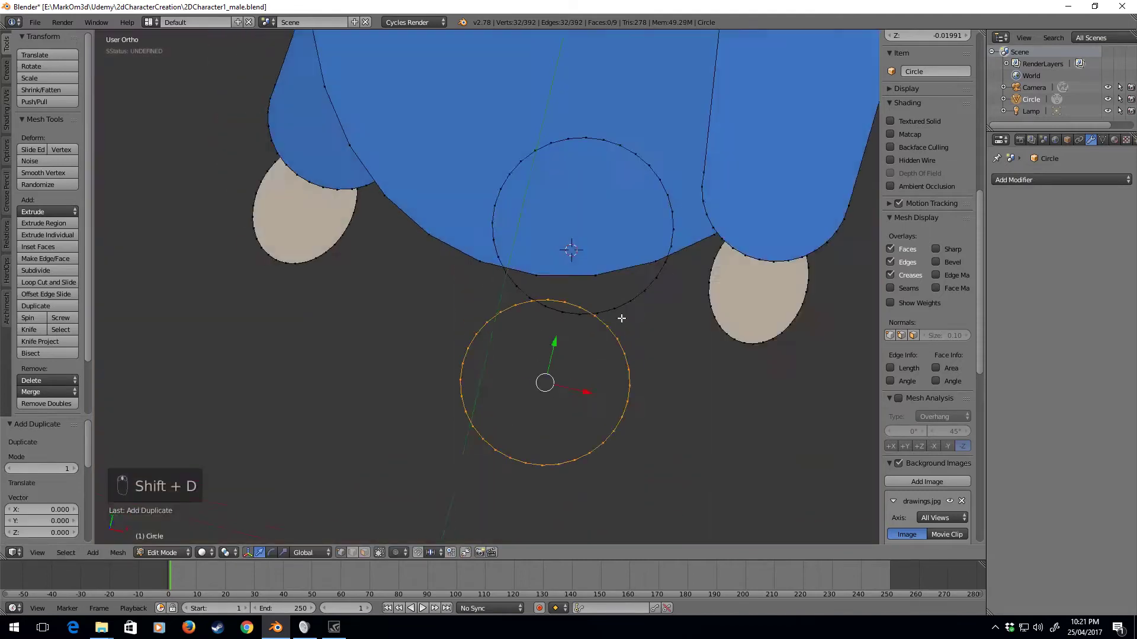
scroll(616, 312, "up", 2)
key("g")
key("z")
left_click(643, 380)
key("h")
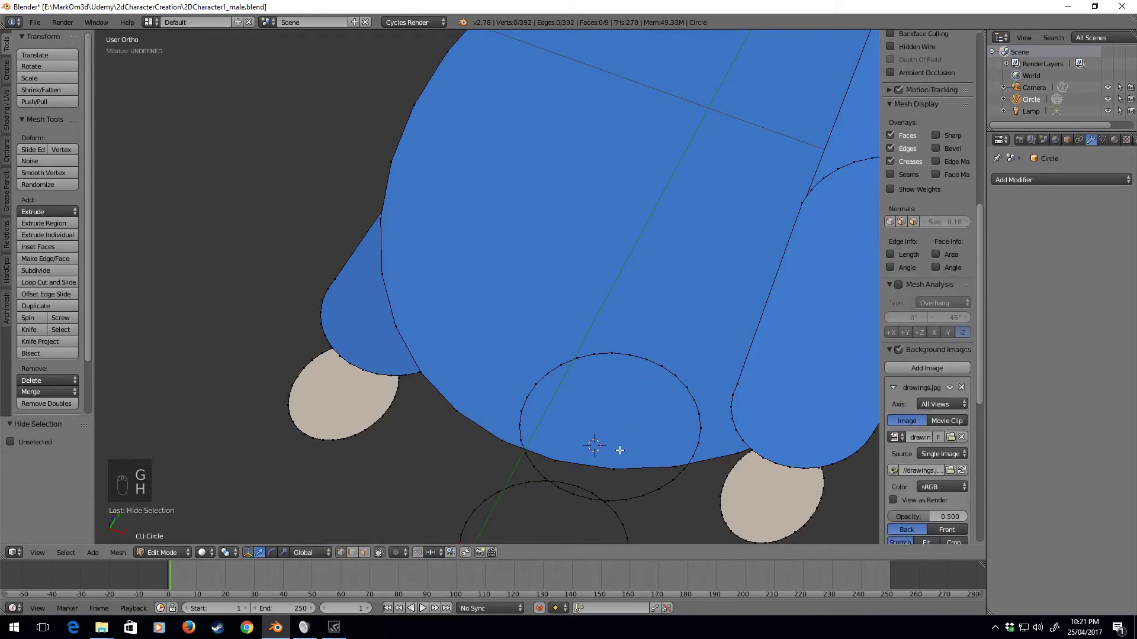
key("KP_7")
Step: Delete the edges of the two leg circles' facing halves, keeping the shirt's vertices out of the selection
middle_click_drag(625, 256, 614, 330, "shift")
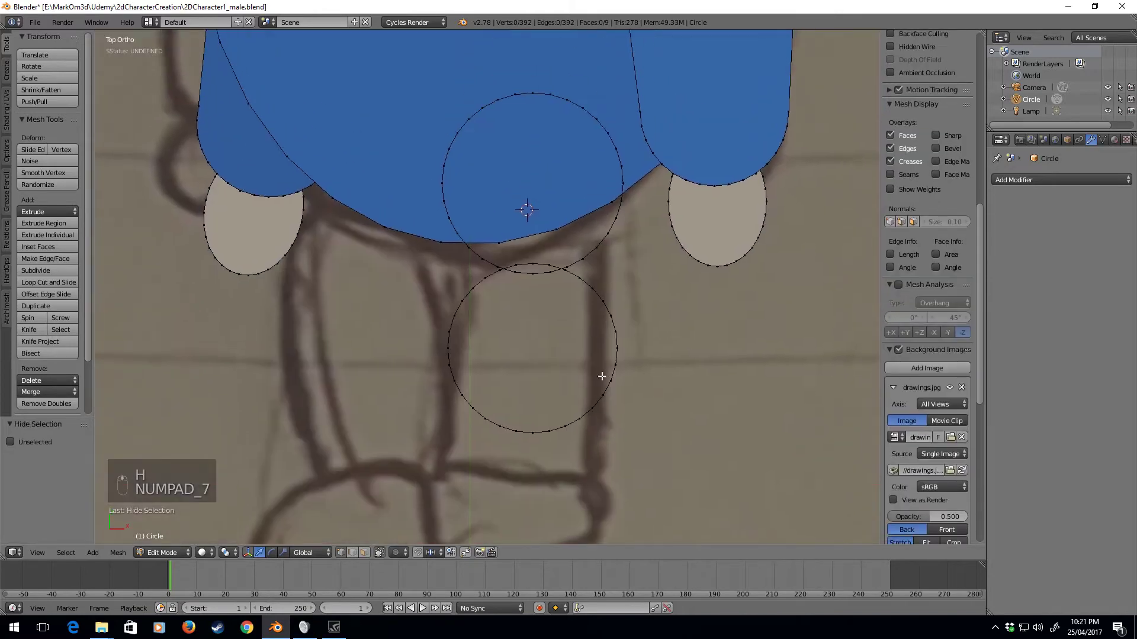
right_click(623, 183)
key("b")
left_click_drag(631, 178, 426, 336)
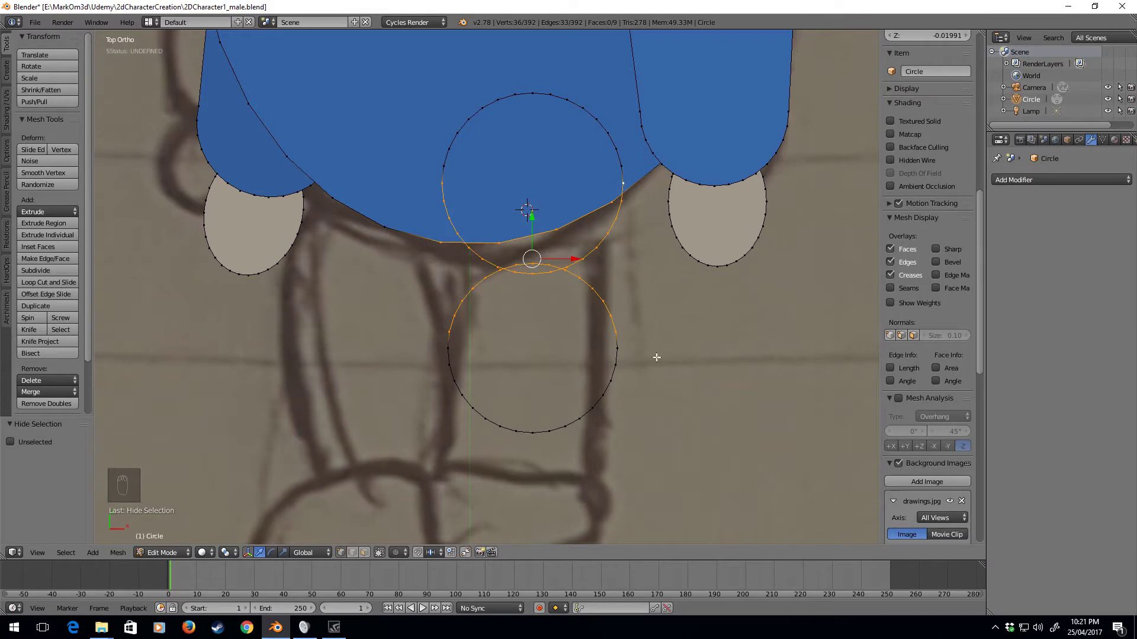
key("b")
left_click_drag(670, 341, 392, 355)
key("b")
middle_click_drag(446, 237, 437, 247)
key("b")
middle_click_drag(512, 235, 481, 259)
key("b")
middle_click_drag(571, 222, 541, 241)
key("b")
middle_click_drag(617, 191, 602, 215)
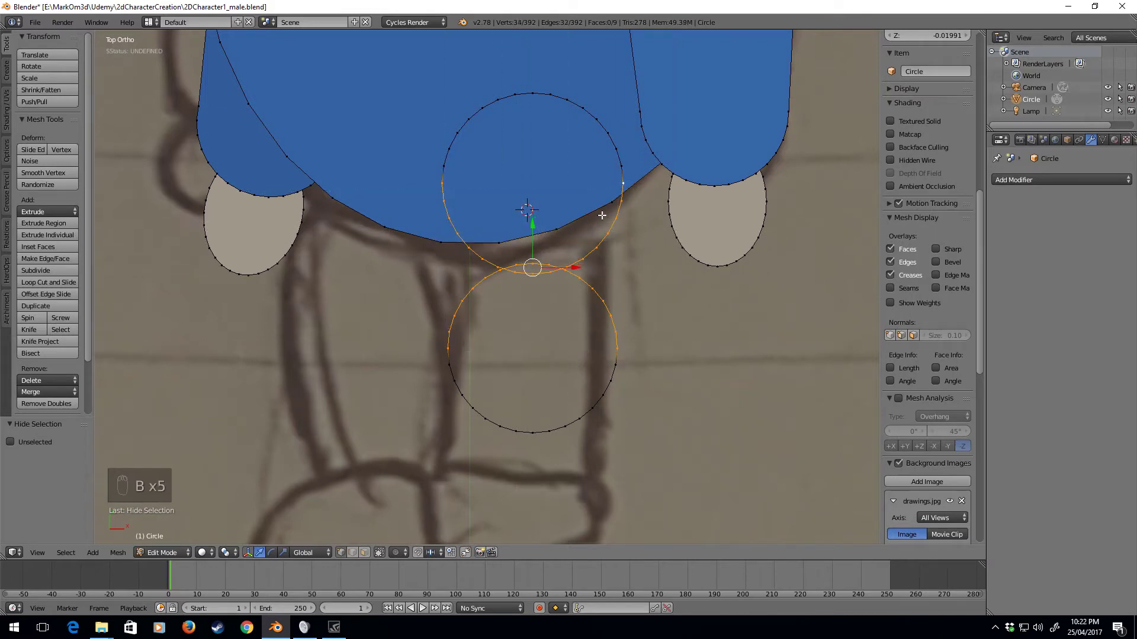
key("Delete")
left_click(525, 329)
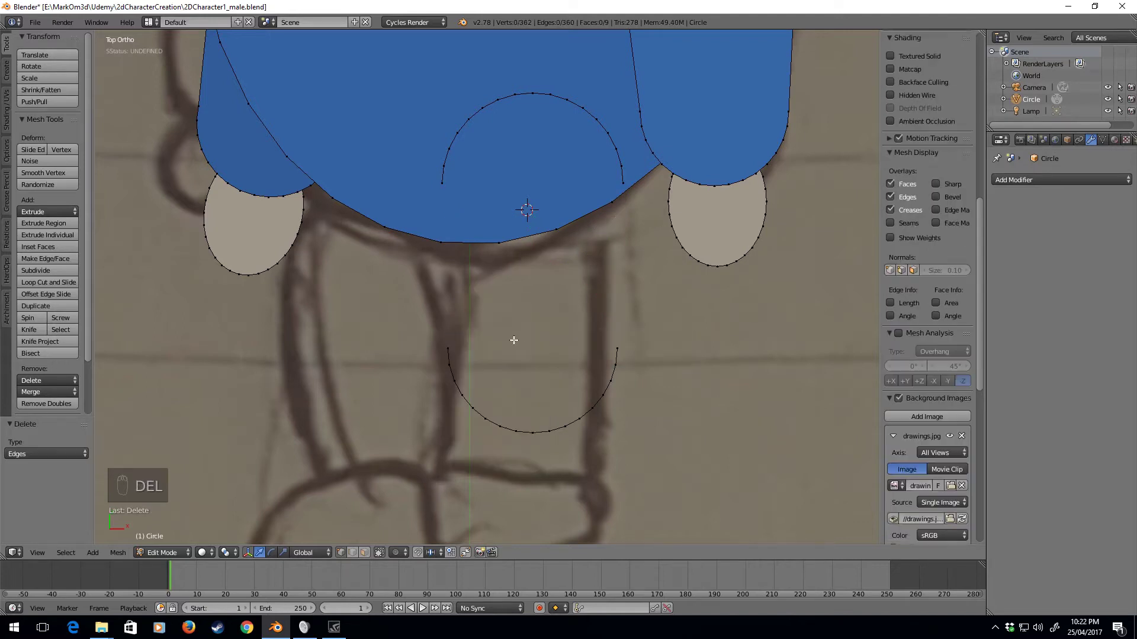
Step: Connect the open ends of the upper and lower arcs with a straight edge on each side of the leg
right_click(448, 348)
right_click(443, 183, "shift")
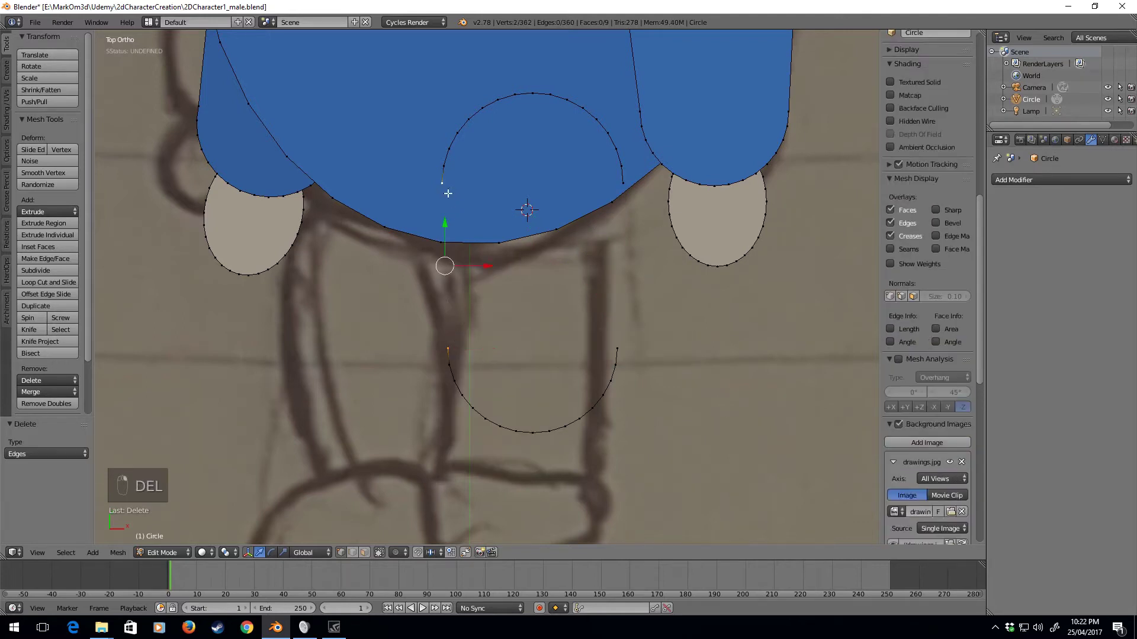
key("f")
right_click(622, 184)
right_click(617, 348, "shift")
key("f")
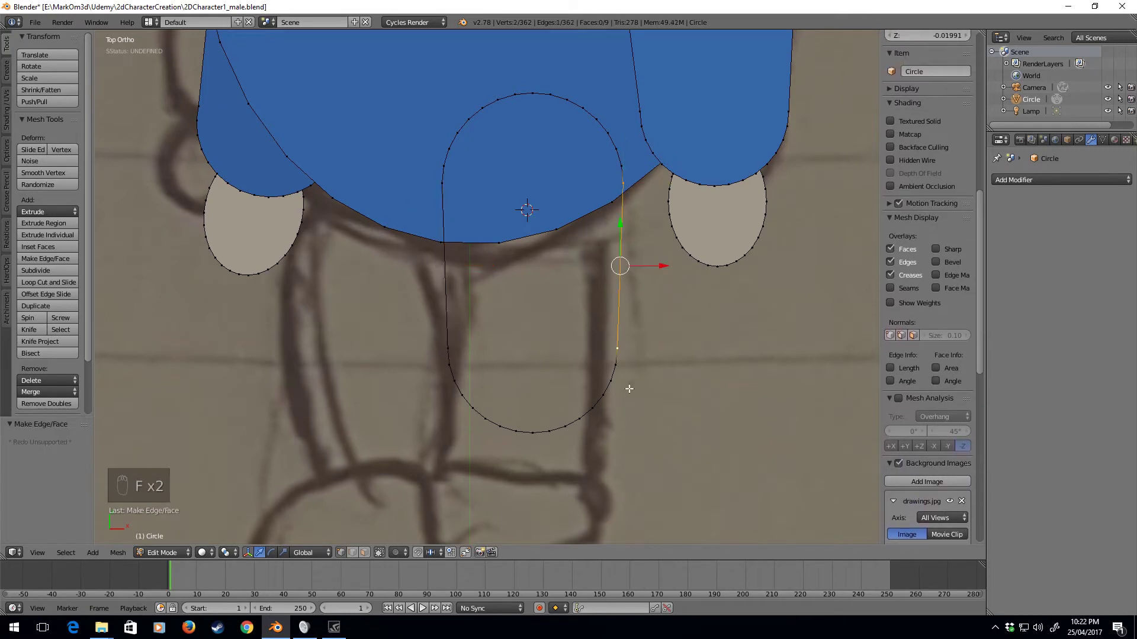
Step: Select the whole linked leg outline and fill it with a face
right_click(617, 349)
right_click(449, 348, "shift")
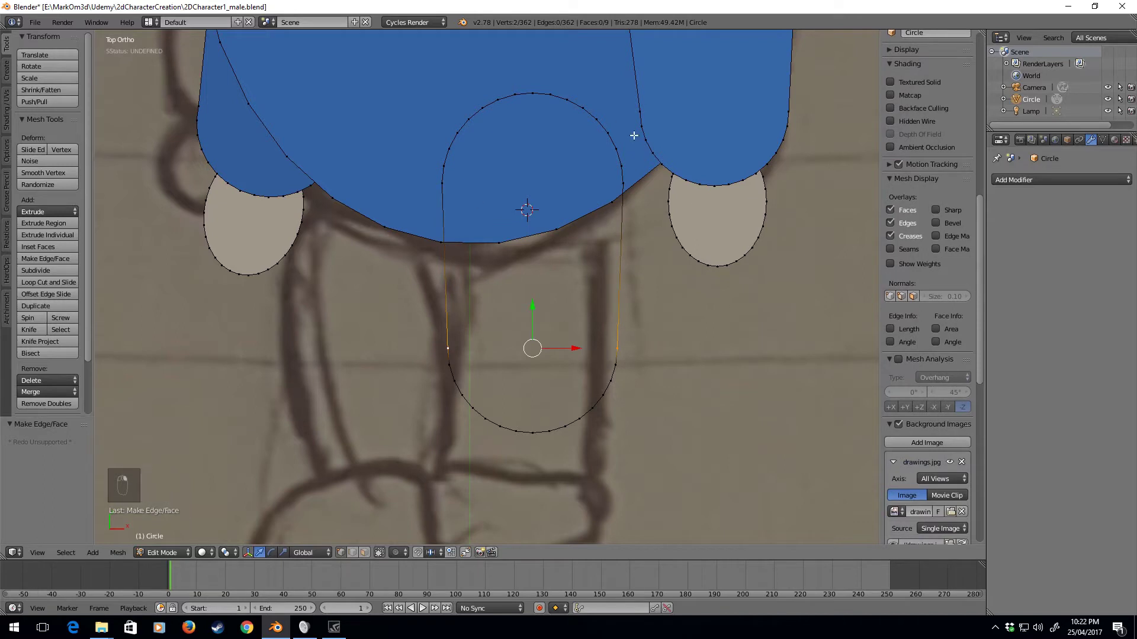
middle_click_drag(615, 309, 604, 221, "shift")
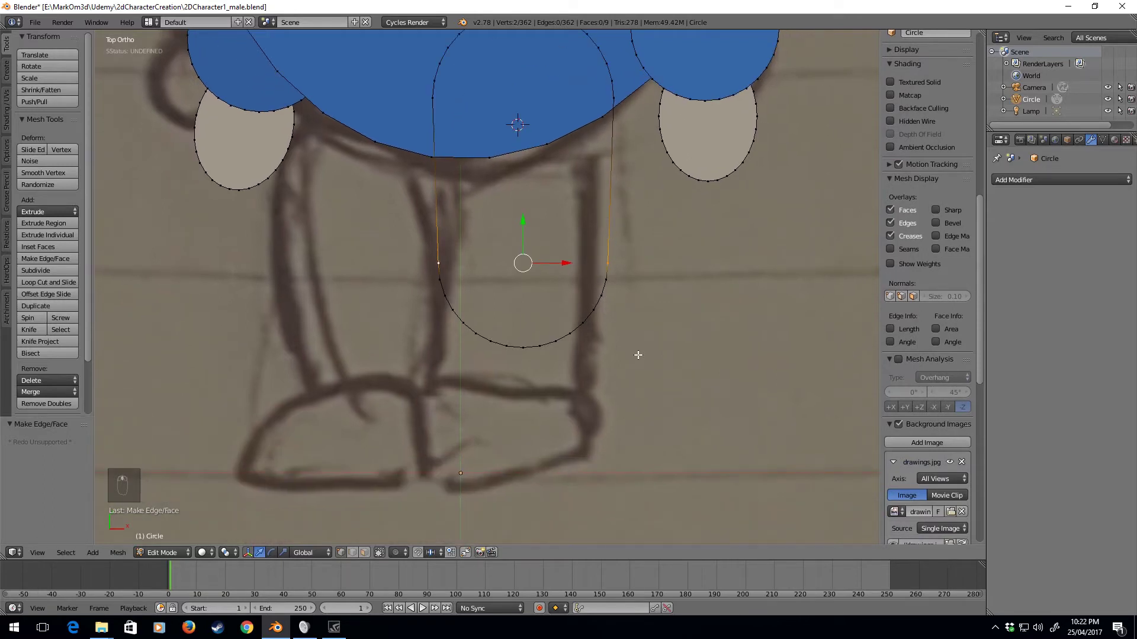
key("ctrl+l")
key("f")
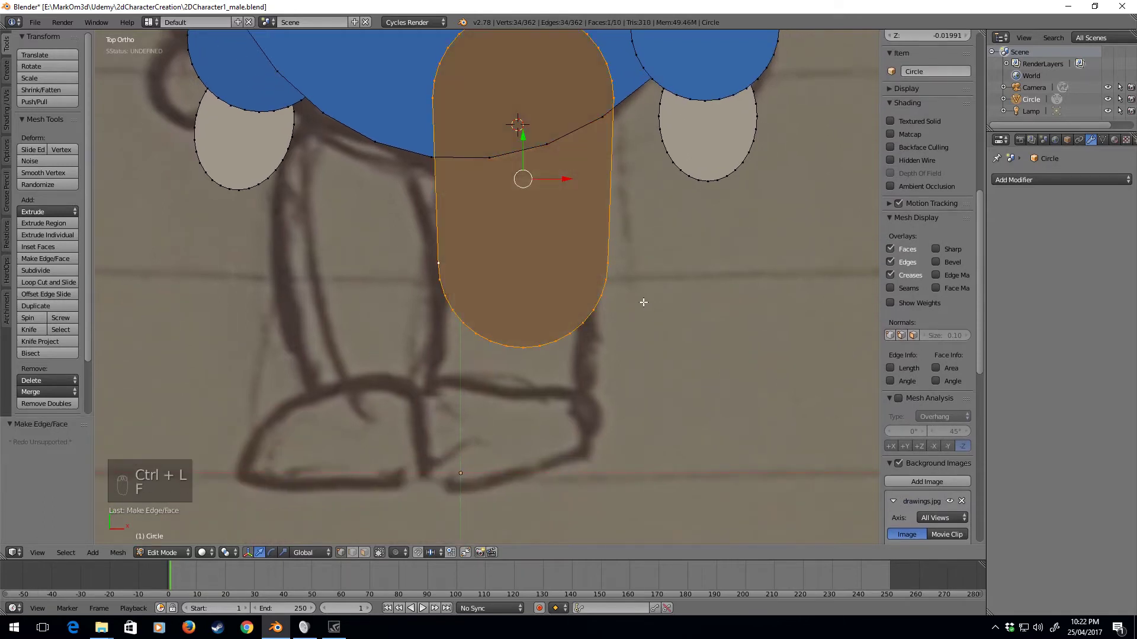
Step: Move the leg face by -0.023 along Z to place it behind the shirt
key("z")
key("z")
key("z")
key("z")
key("z")
key("z")
mouse_move(641, 309)
middle_mouse_down()
mouse_move(563, 254)
mouse_move(618, 391)
middle_mouse_up()
middle_click_drag(611, 461, 564, 343)
left_click_drag(550, 356, 540, 368)
left_click(540, 368)
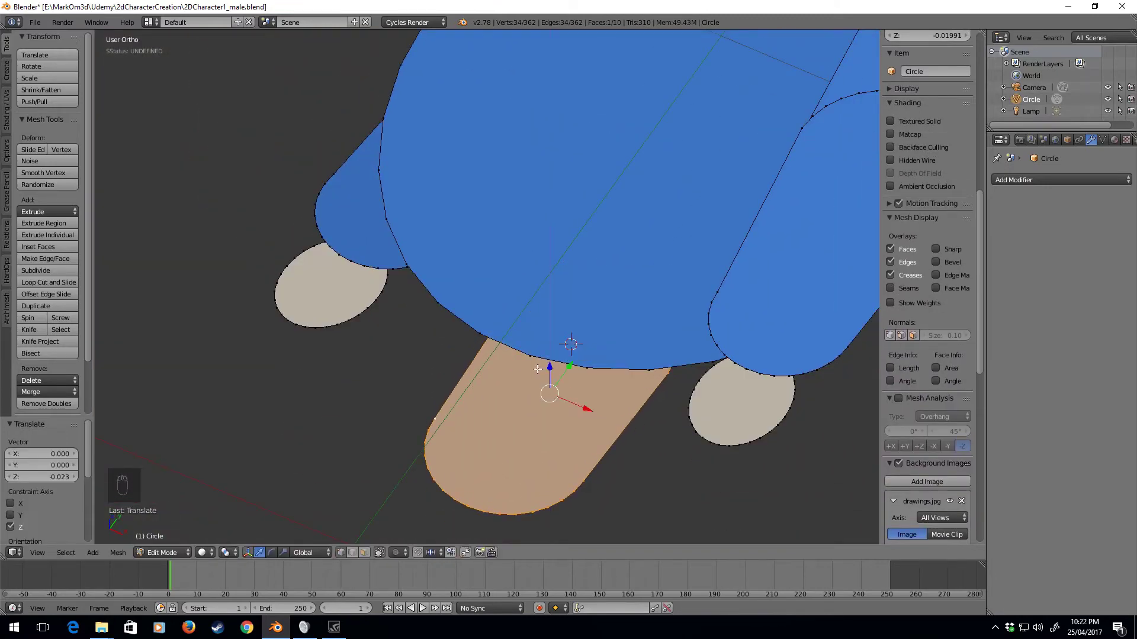
key("KP_7")
scroll(540, 369, "up", 2, "shift")
Step: Add a new material slot with a new material named GreyPants
left_click(1113, 141)
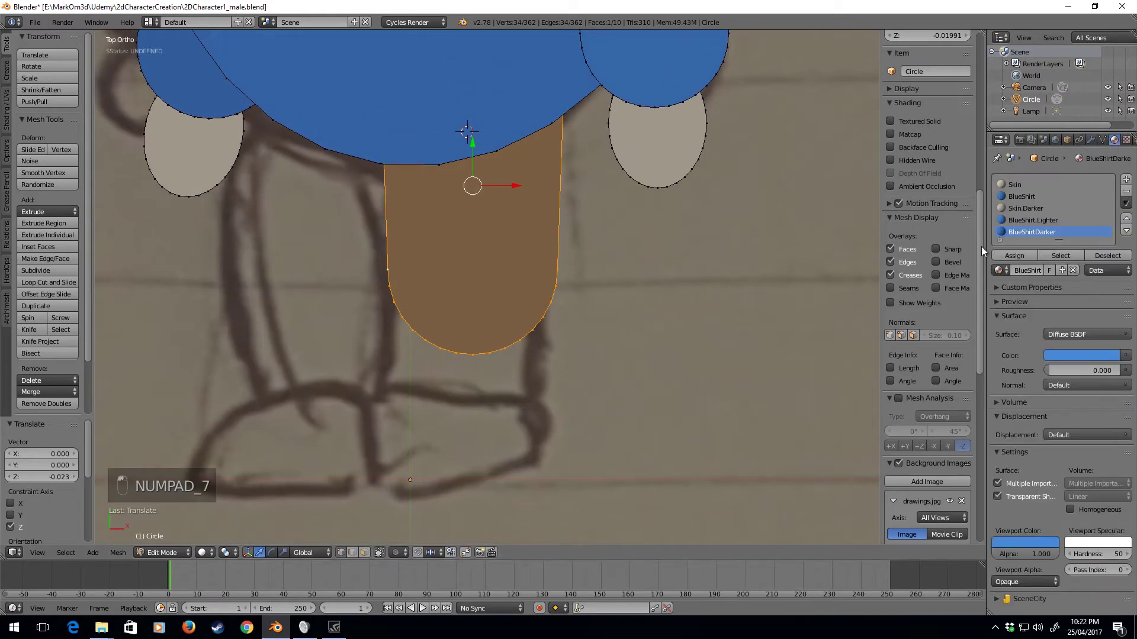
left_click(1127, 179)
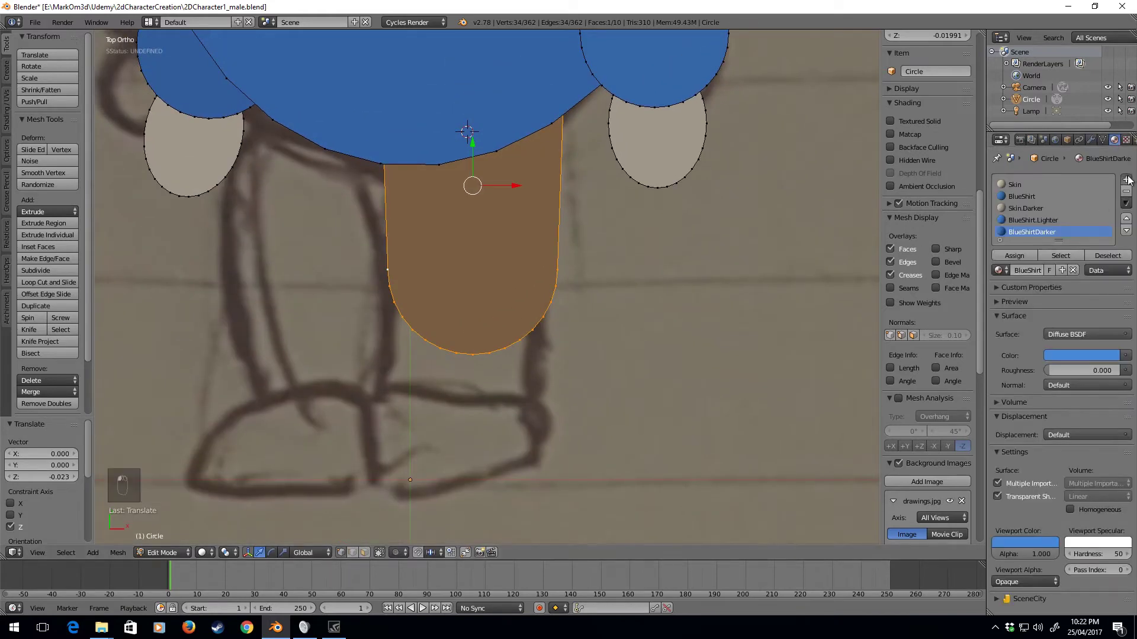
left_click(1018, 270)
left_click(1027, 272)
type("Grey")
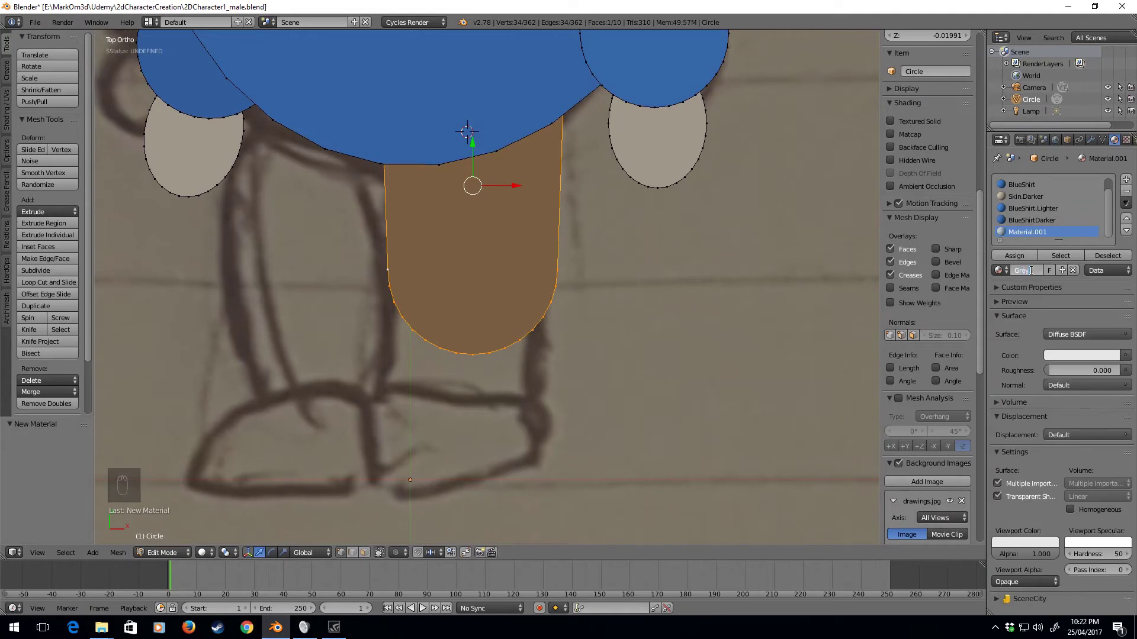
type("Pants")
key("Return")
Step: Set the GreyPants surface and viewport colours to dark grey, assign the material to the leg and check it in Object Mode
left_click(1081, 356)
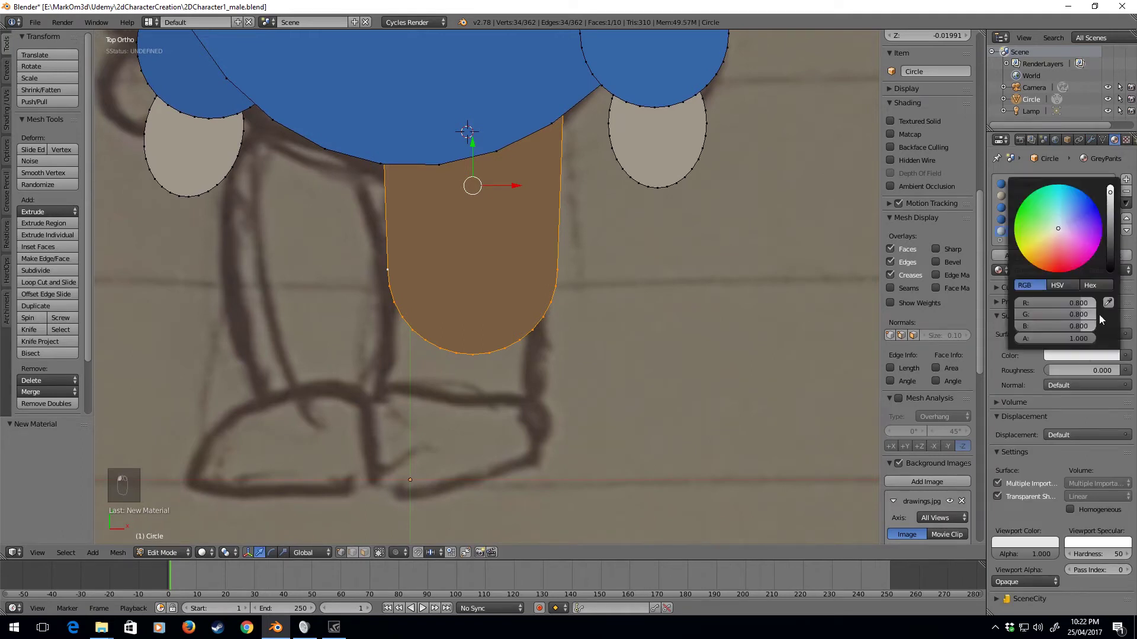
left_click(1018, 542)
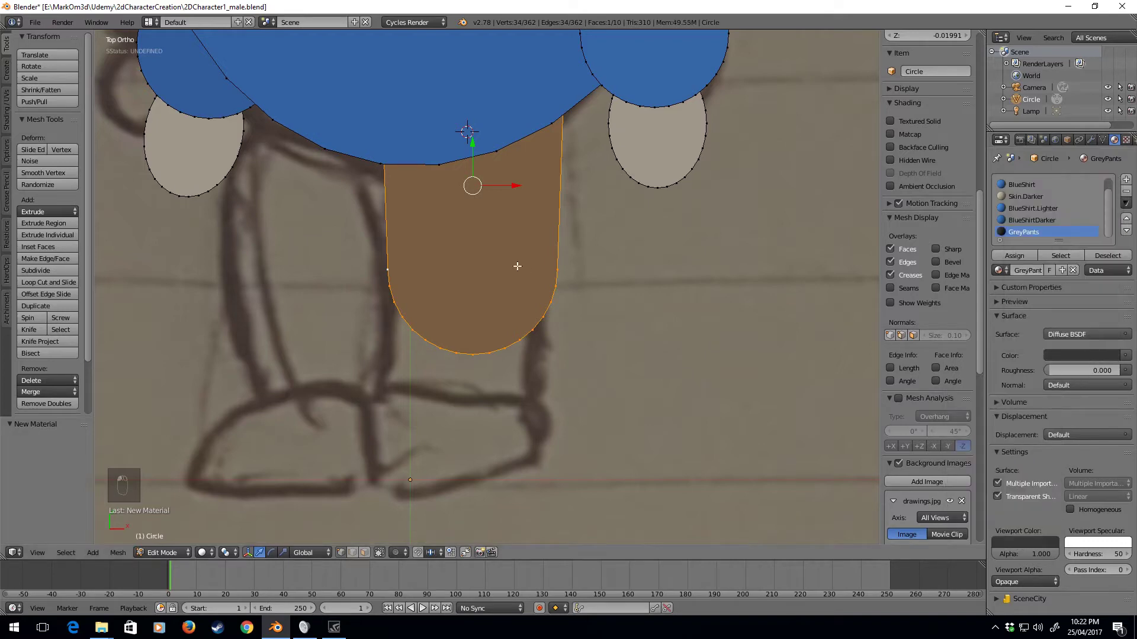
key("z")
key("z")
key("Tab")
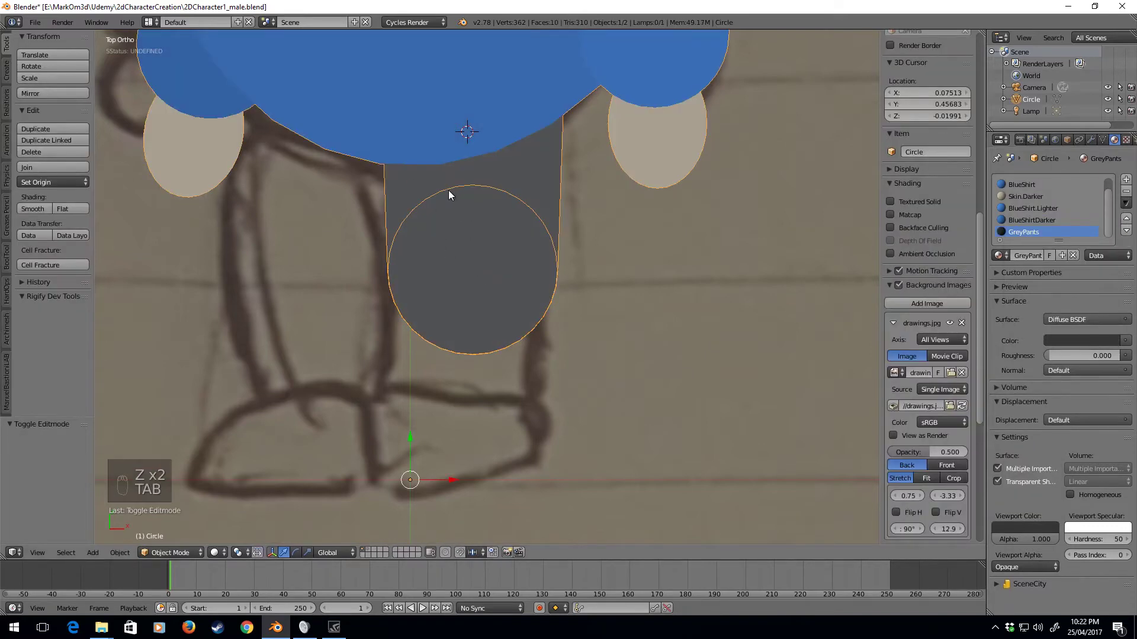
key("Tab")
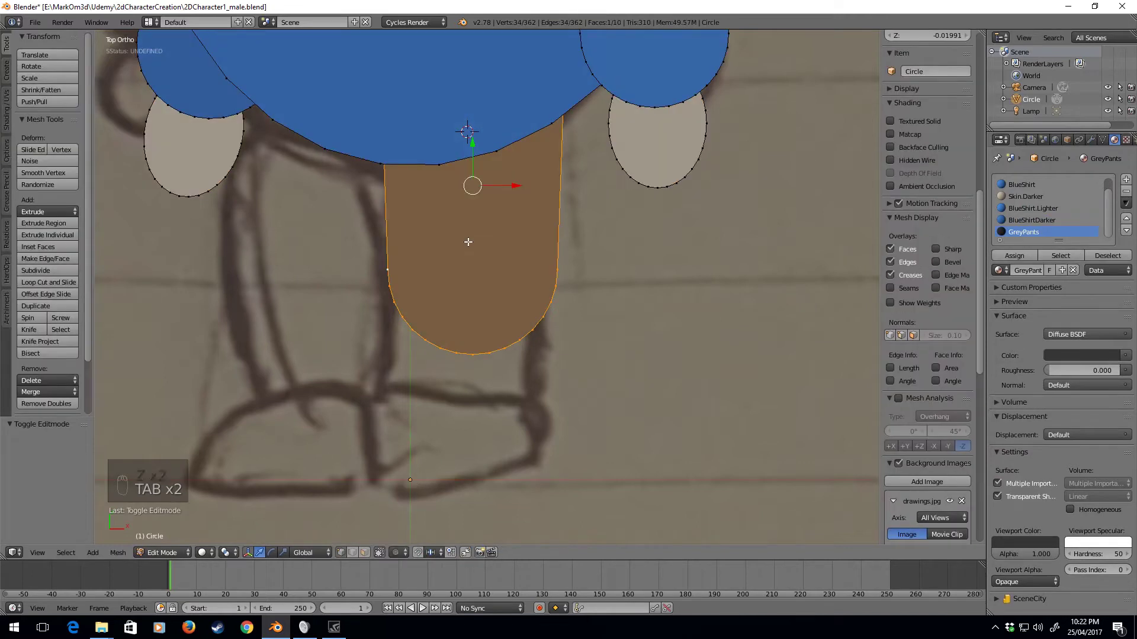
Step: Recalculate the upper leg face's normals and check its shading in Object Mode before resuming mesh editing
key("ctrl+n")
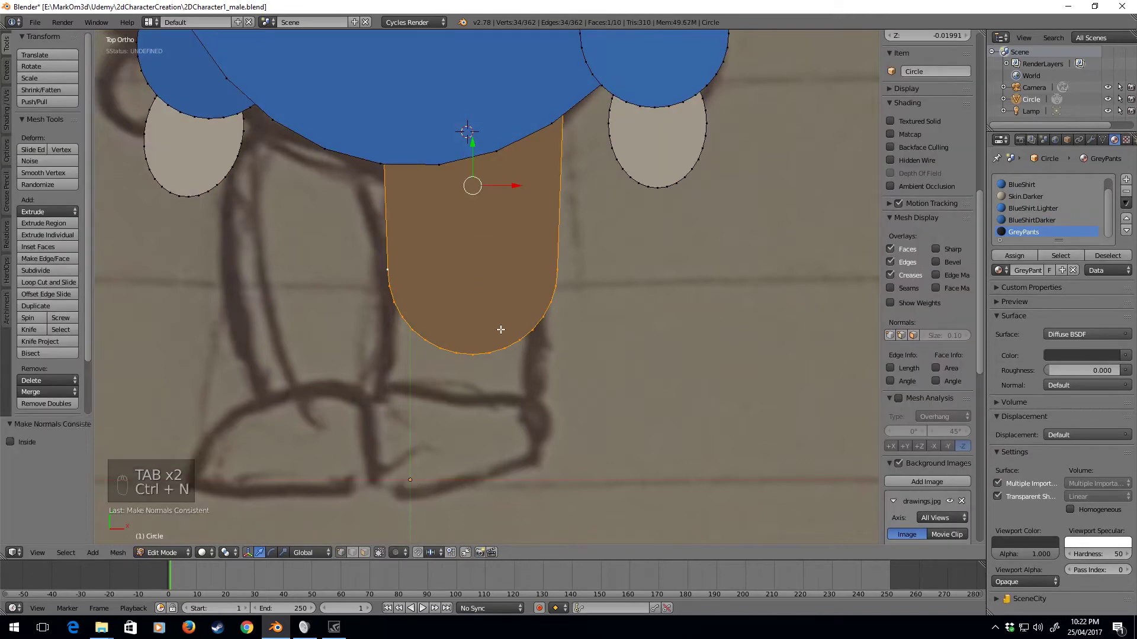
key("Tab")
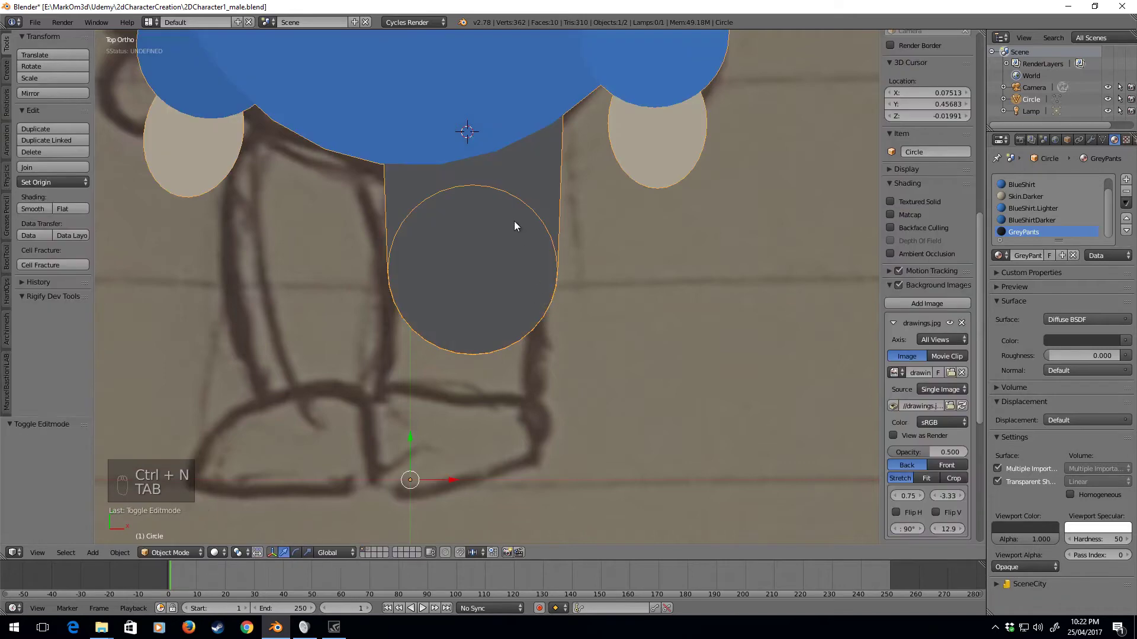
key("Tab")
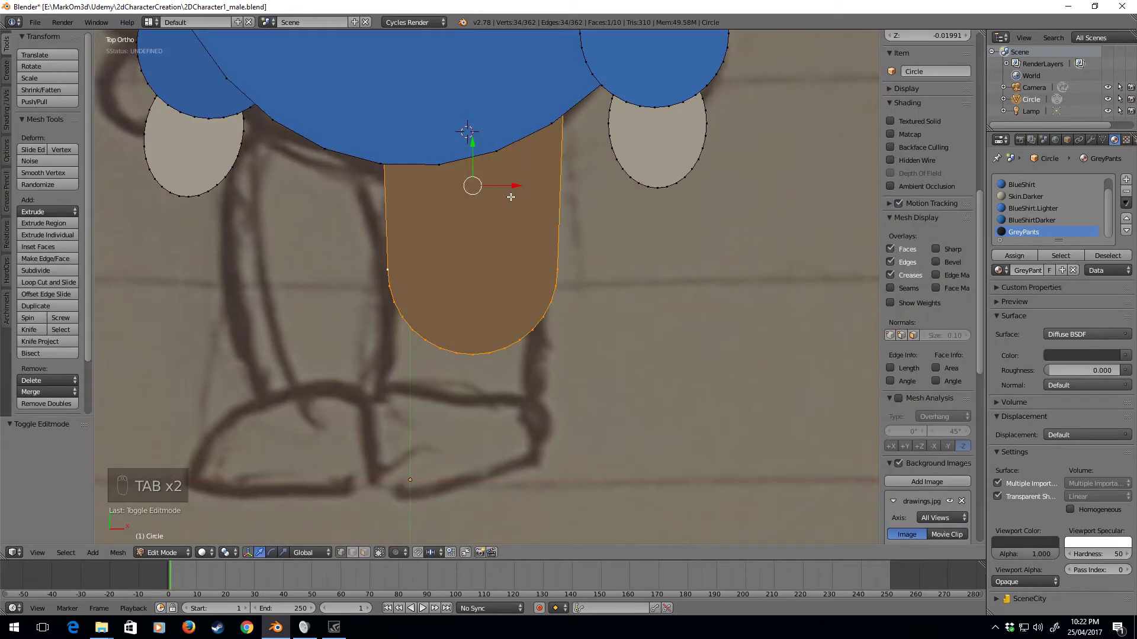
Step: Reveal all hidden geometry, switch to wireframe shading and hide the whole linked upper leg shape
key("alt+h")
right_click(505, 191)
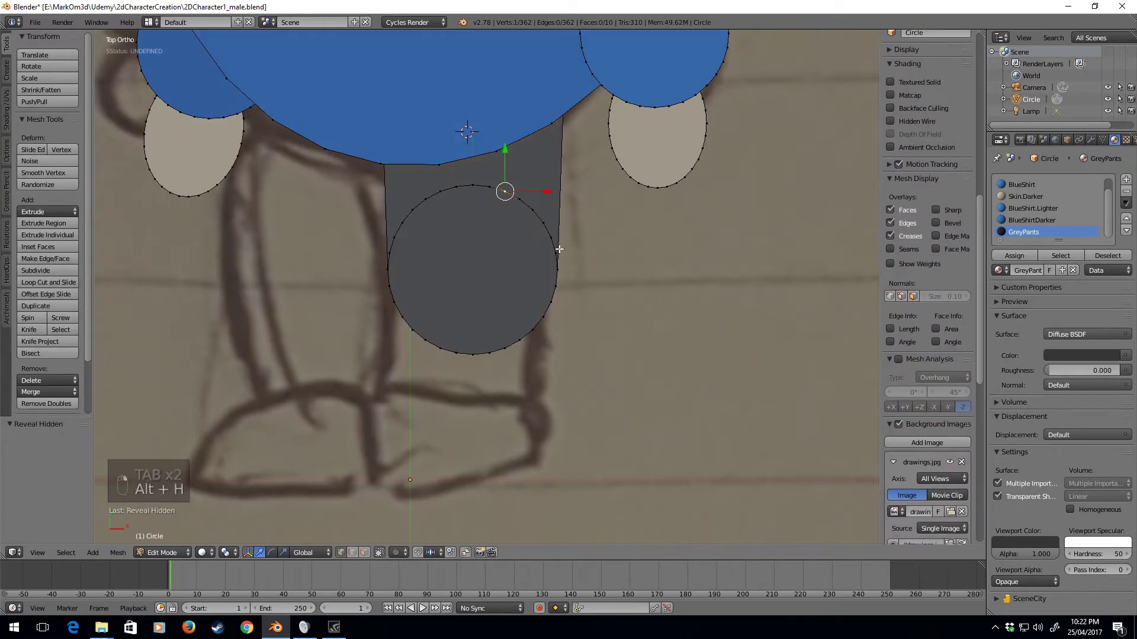
key("z")
right_click(561, 89, "shift")
right_click(565, 115)
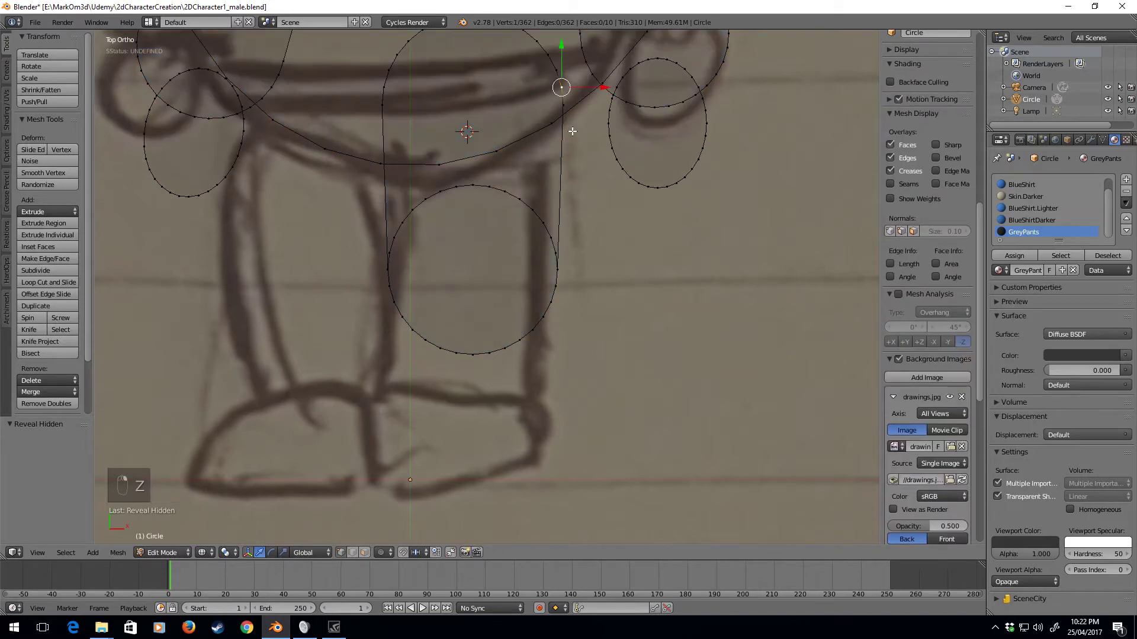
key("ctrl+l")
key("h")
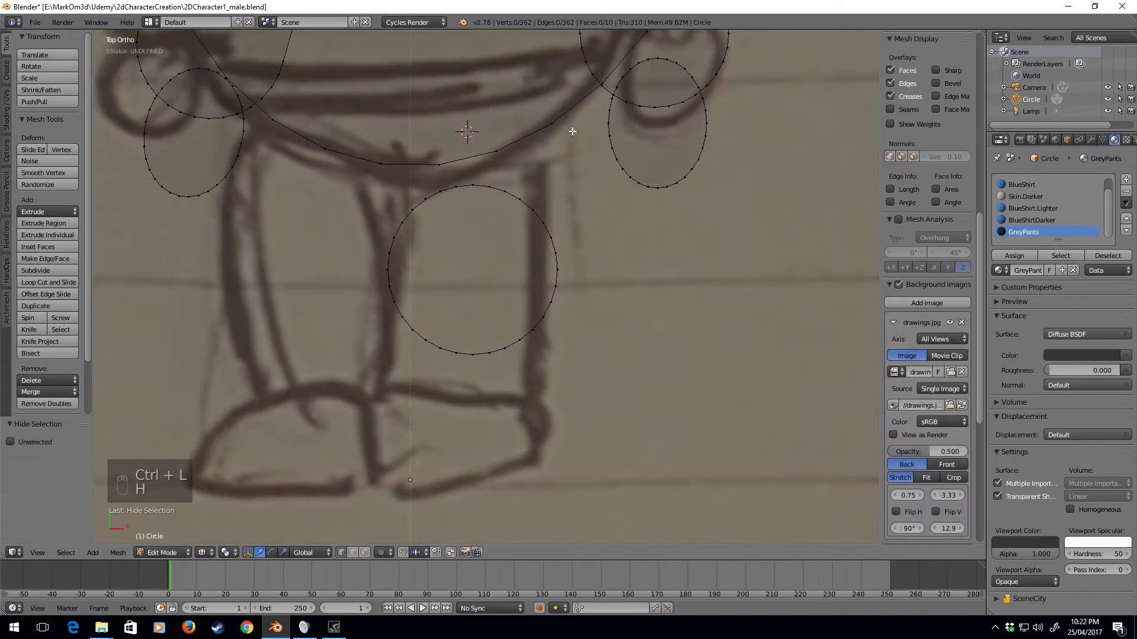
Step: Duplicate the knee circle -0.191 along Y to the ankle and scale the copy to 0.883
right_click(558, 285)
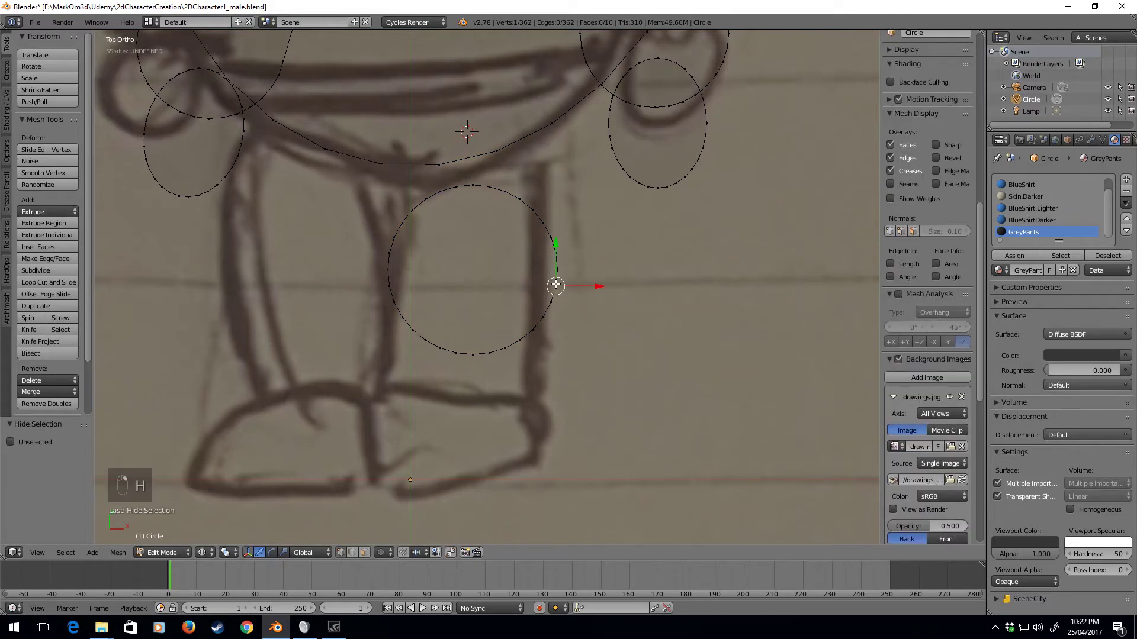
key("ctrl+l")
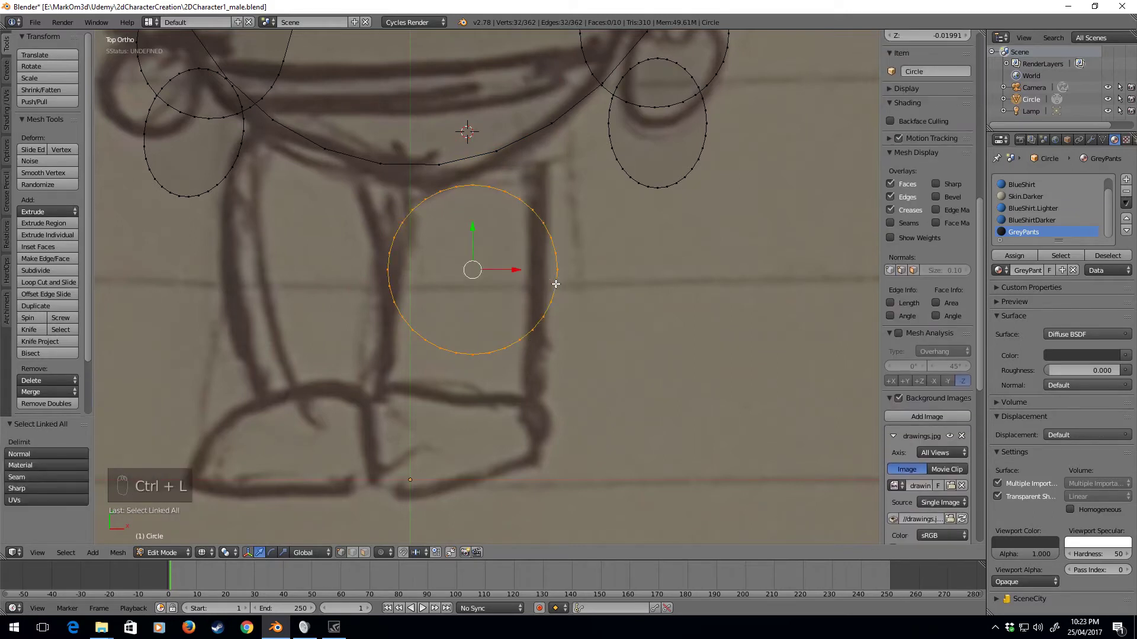
key("shift+d")
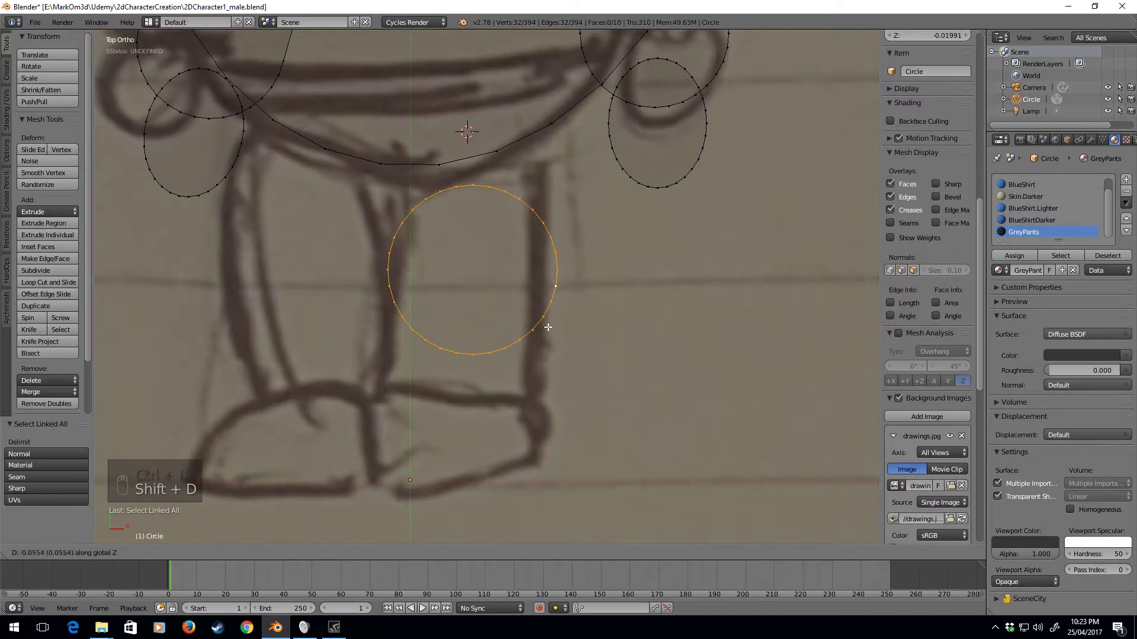
key("y")
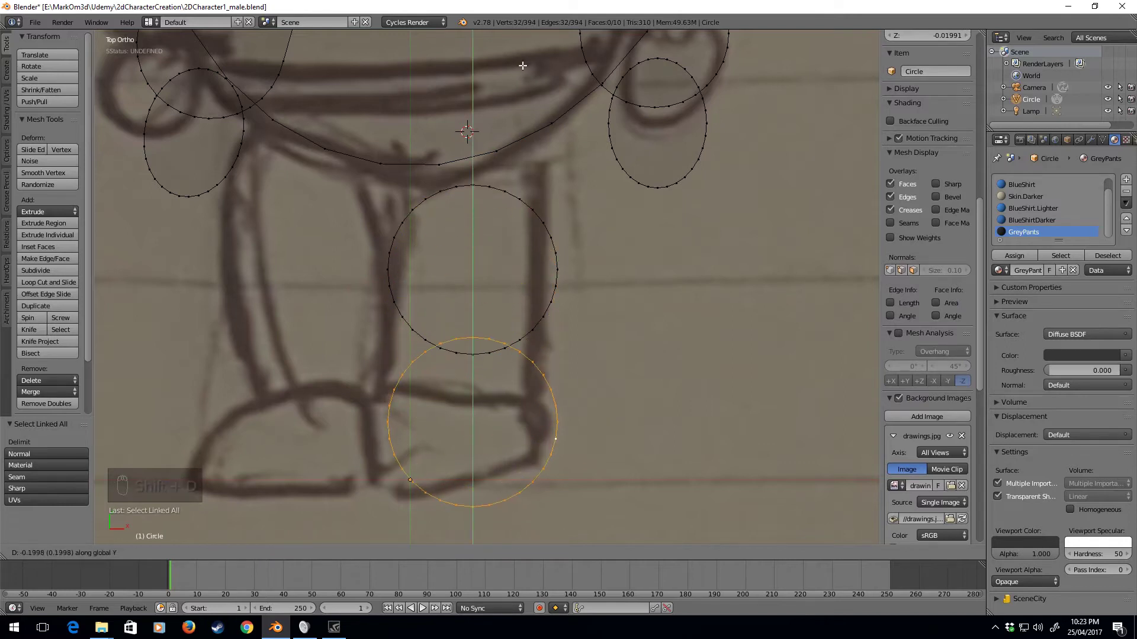
left_click(514, 577)
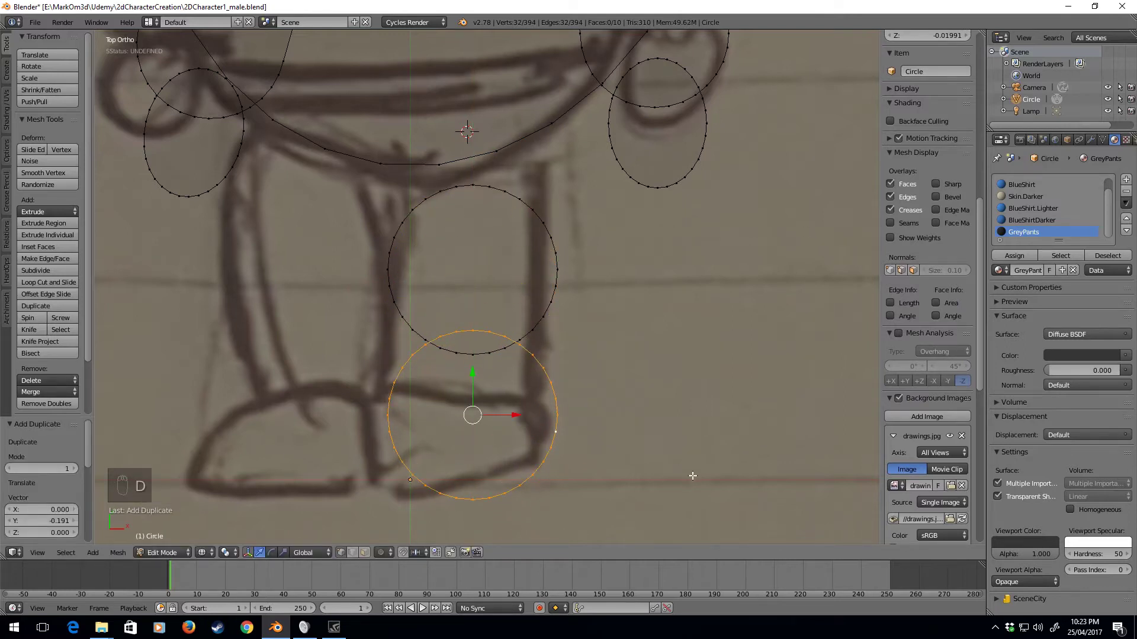
key("s")
left_click(664, 477)
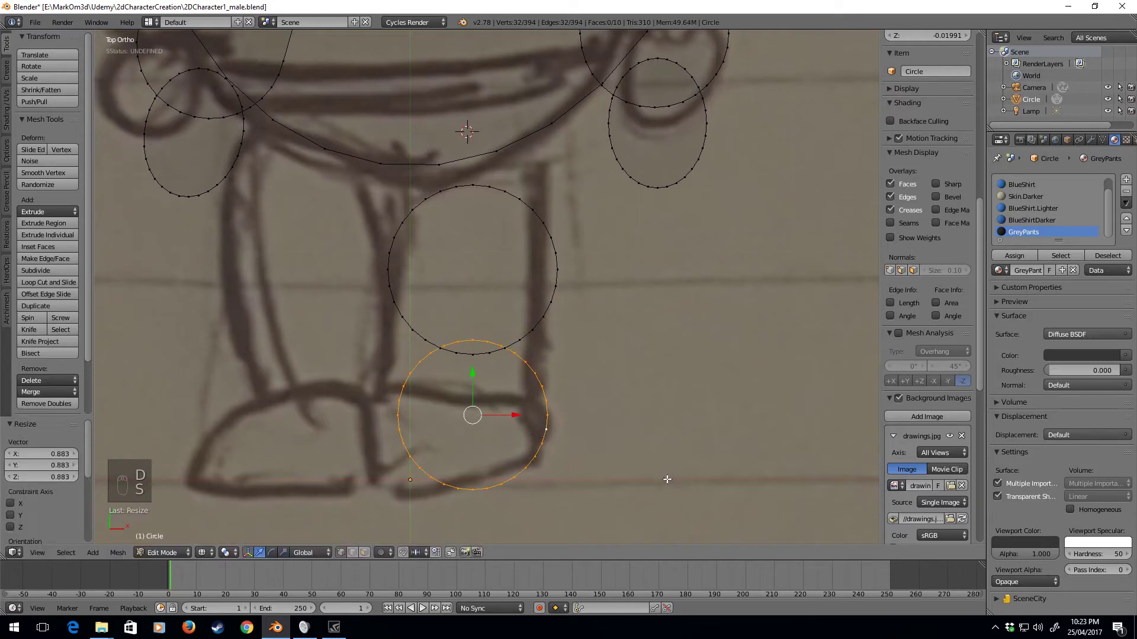
Step: Box-select the facing halves of the knee and ankle circles and delete their edges
middle_click_drag(580, 358, 596, 360, "shift")
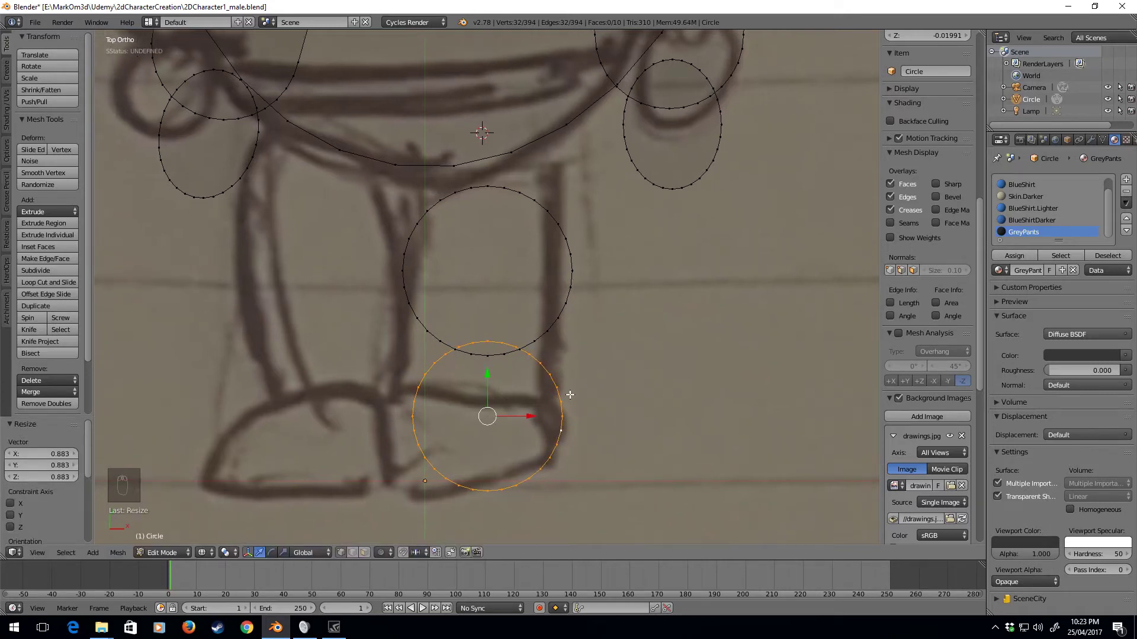
right_click(561, 417)
key("b")
left_click_drag(594, 419, 360, 267)
key("Delete")
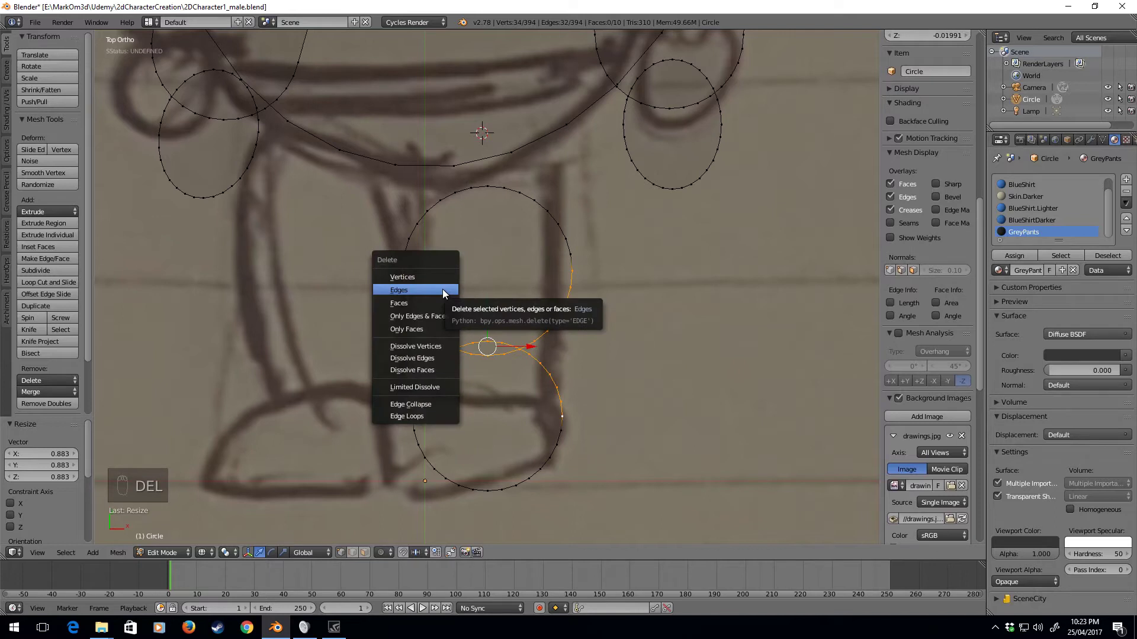
left_click(442, 289)
Step: Join the open ends of the knee and ankle arcs with an edge on each side
right_click(403, 280)
right_click(415, 422, "shift")
right_click(414, 418)
right_click(409, 270, "shift")
key("f")
right_click(572, 271)
right_click(565, 412, "shift")
key("f")
Step: Select the whole linked lower leg outline, fill it with a face and assign the GreyPants material
key("ctrl+l")
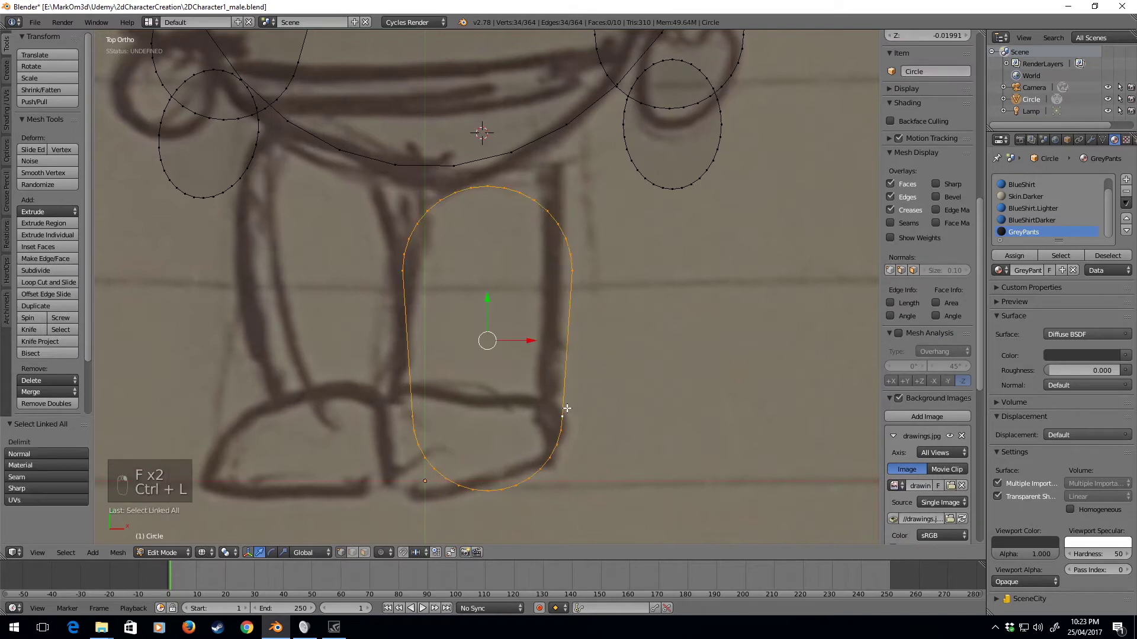
key("f")
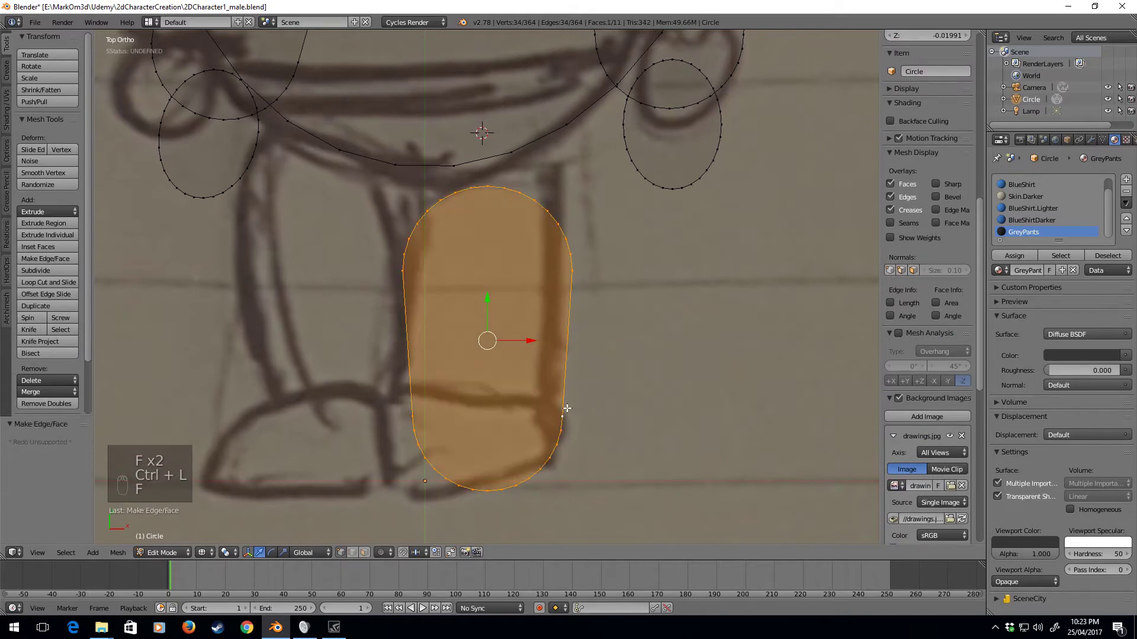
left_click(1029, 257)
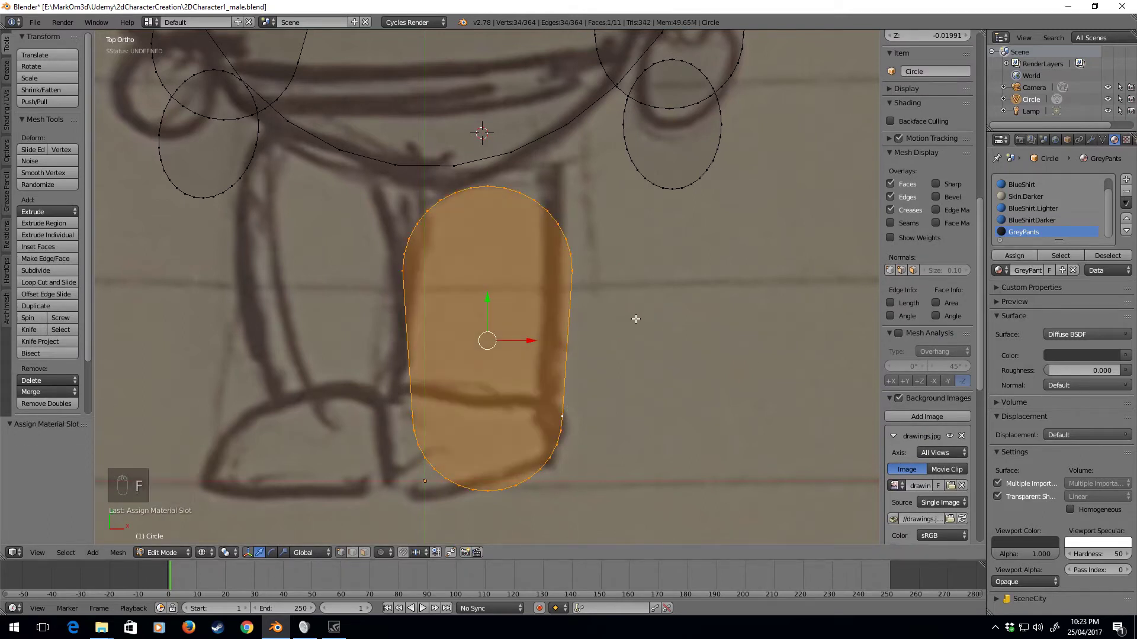
Step: Reveal the hidden upper leg in solid shading, recalculate both leg faces' normals and check them in Object Mode
key("alt+h")
key("z")
key("z")
key("z")
key("z")
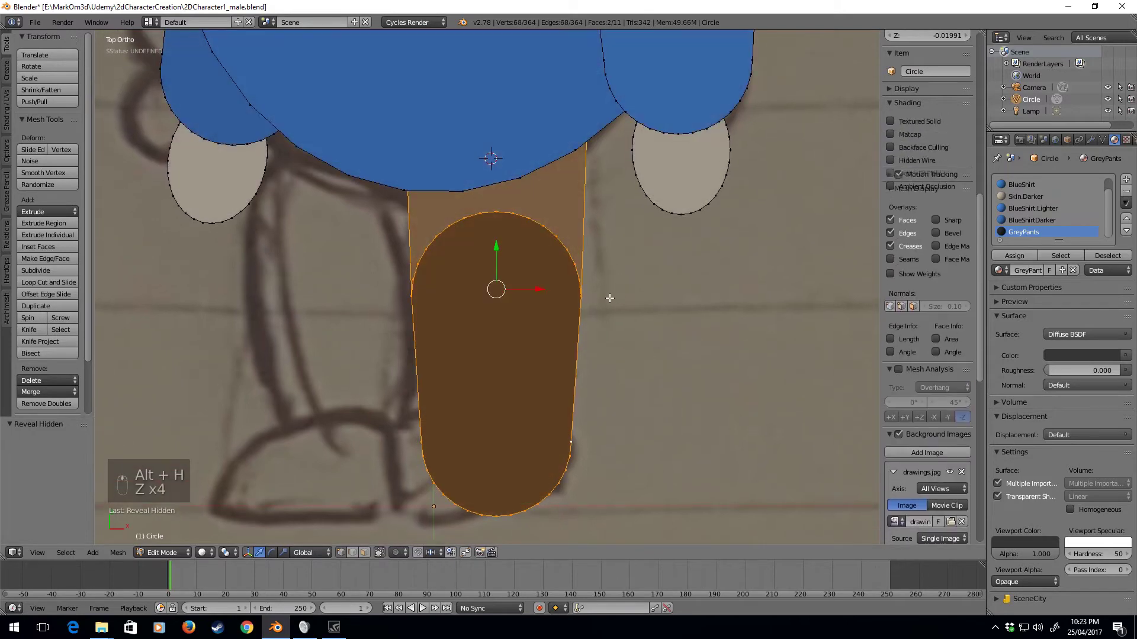
key("Tab")
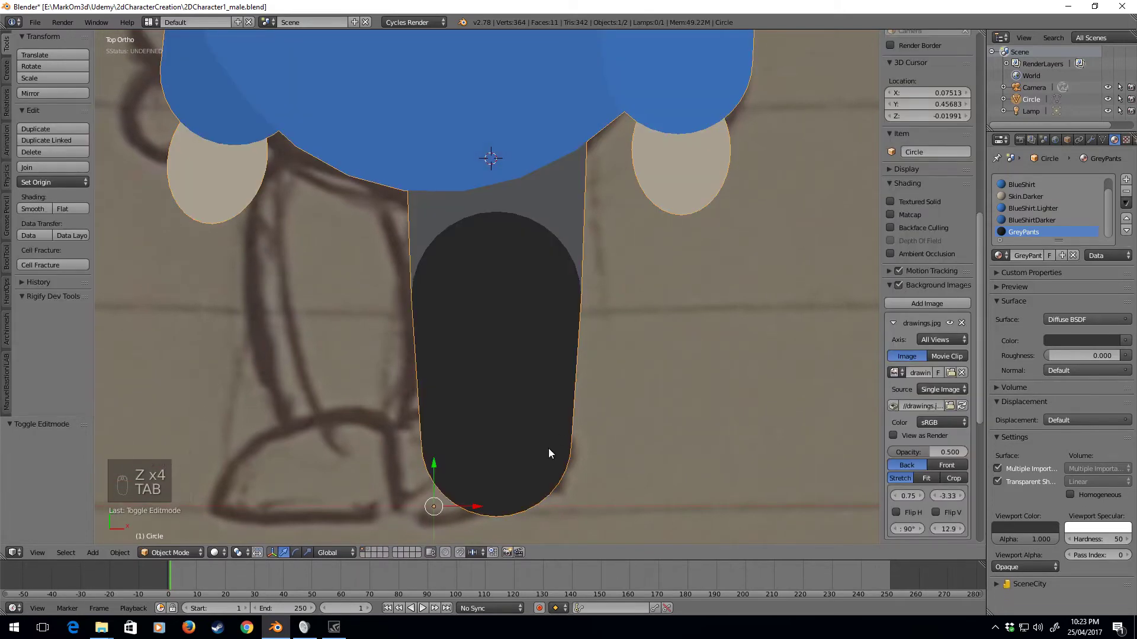
key("Tab")
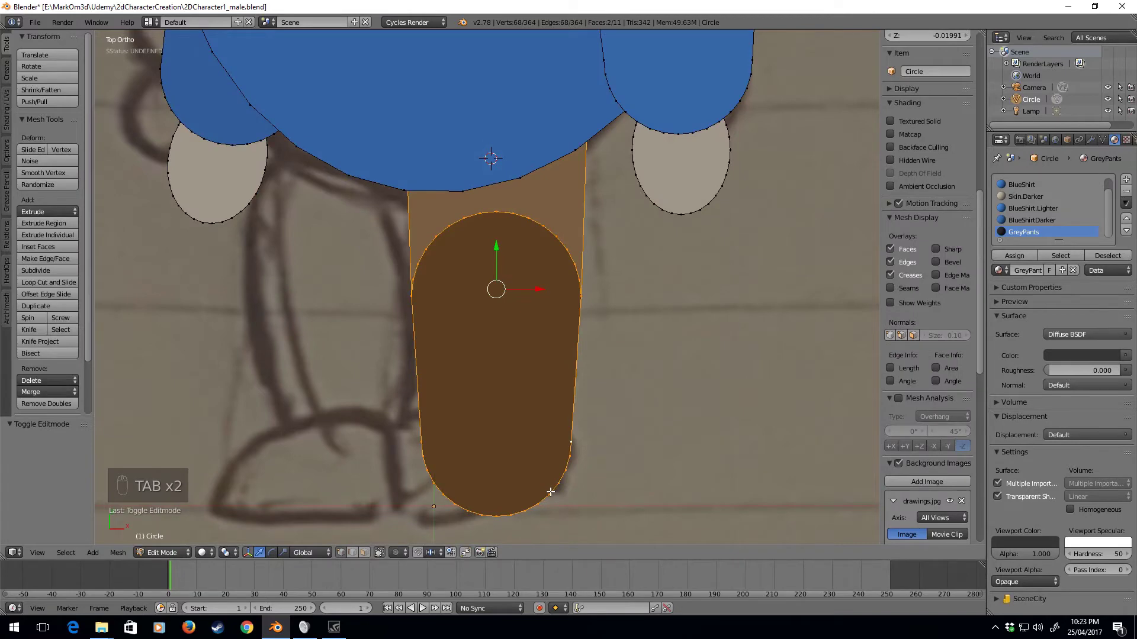
key("ctrl+n")
key("Tab")
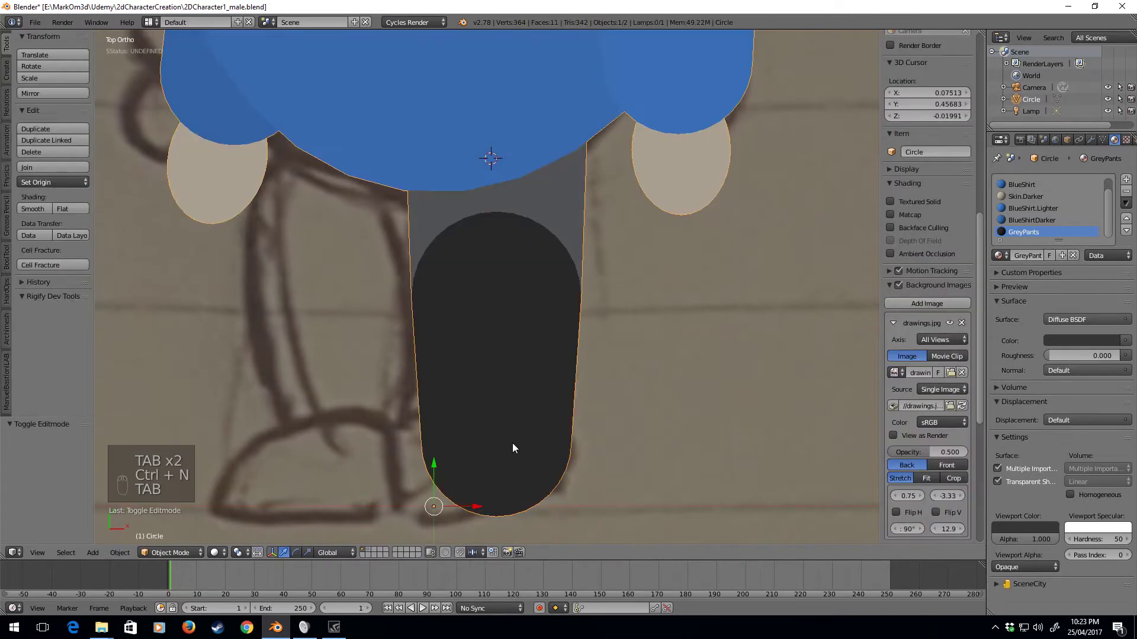
Step: Select the linked lower leg face and recalculate its normals with the Inside option enabled
key("Tab")
middle_click_drag(560, 408, 659, 405)
right_click(574, 438)
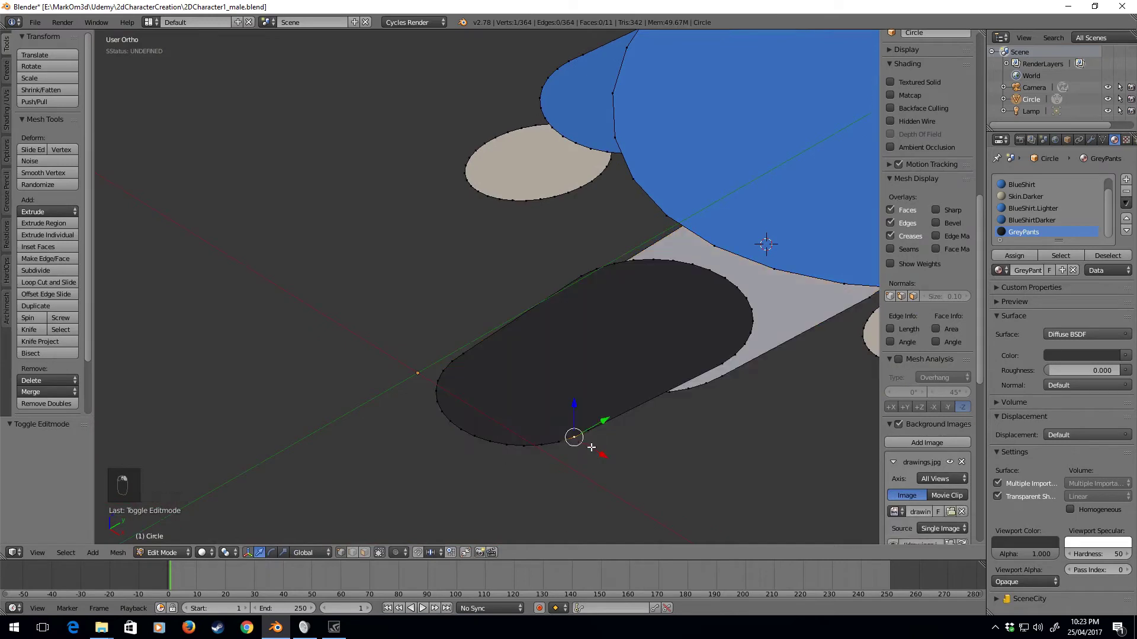
key("ctrl+l")
key("ctrl+n")
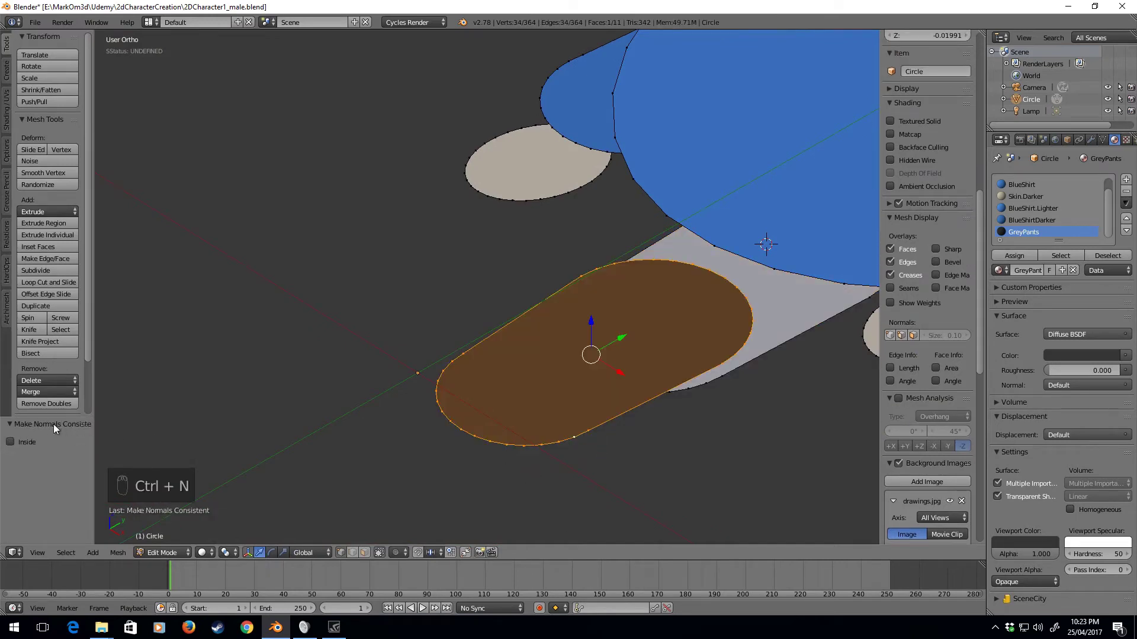
left_click(10, 442)
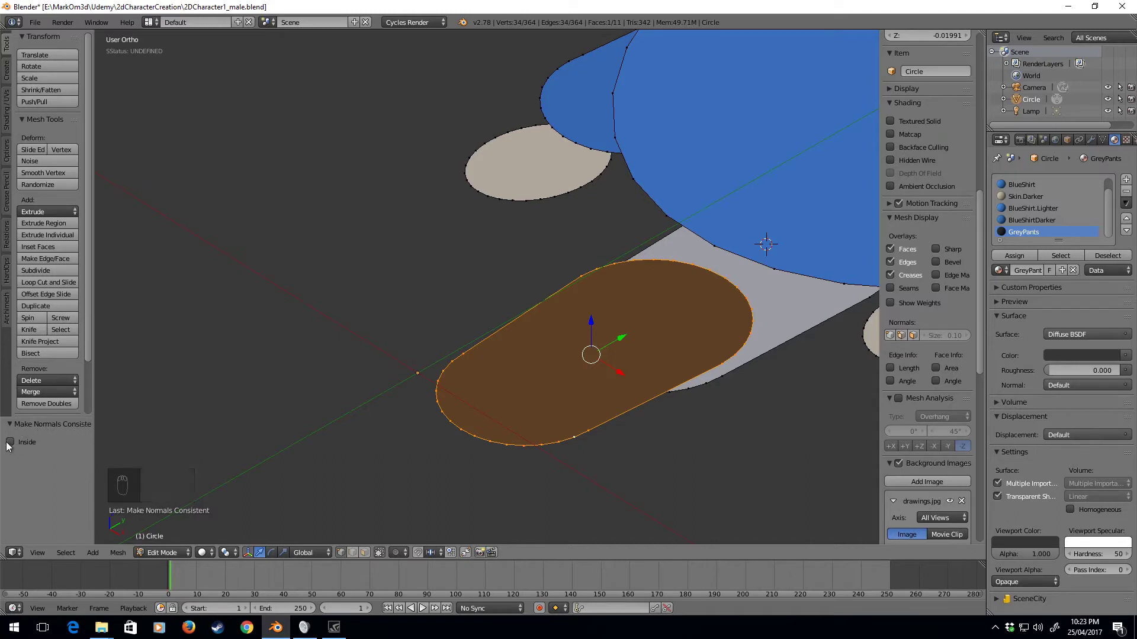
Step: Assign GreyPants to the linked upper leg face, recalculate the normals of the entire mesh and return to Object Mode
right_click(714, 388)
key("ctrl+l")
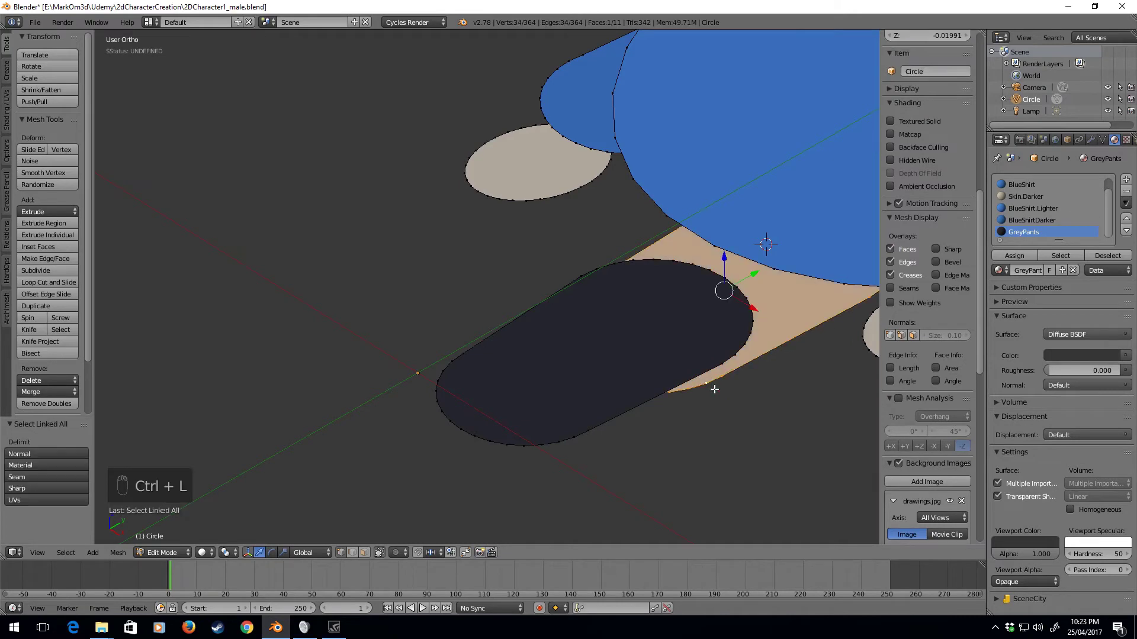
left_click(1012, 254)
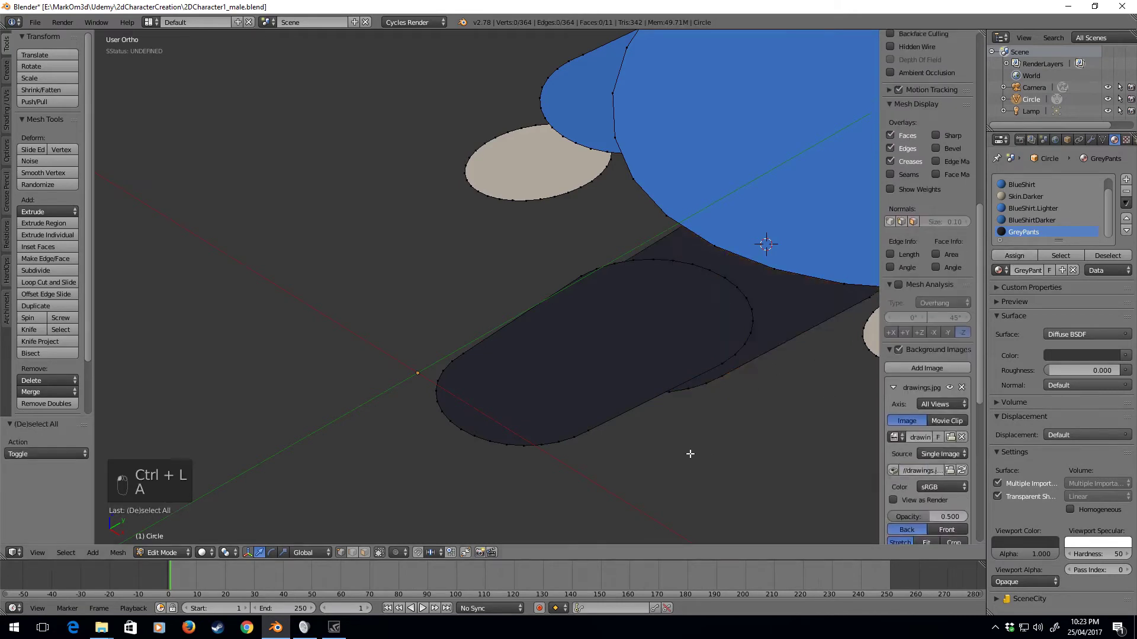
key("ctrl+n")
key("Tab")
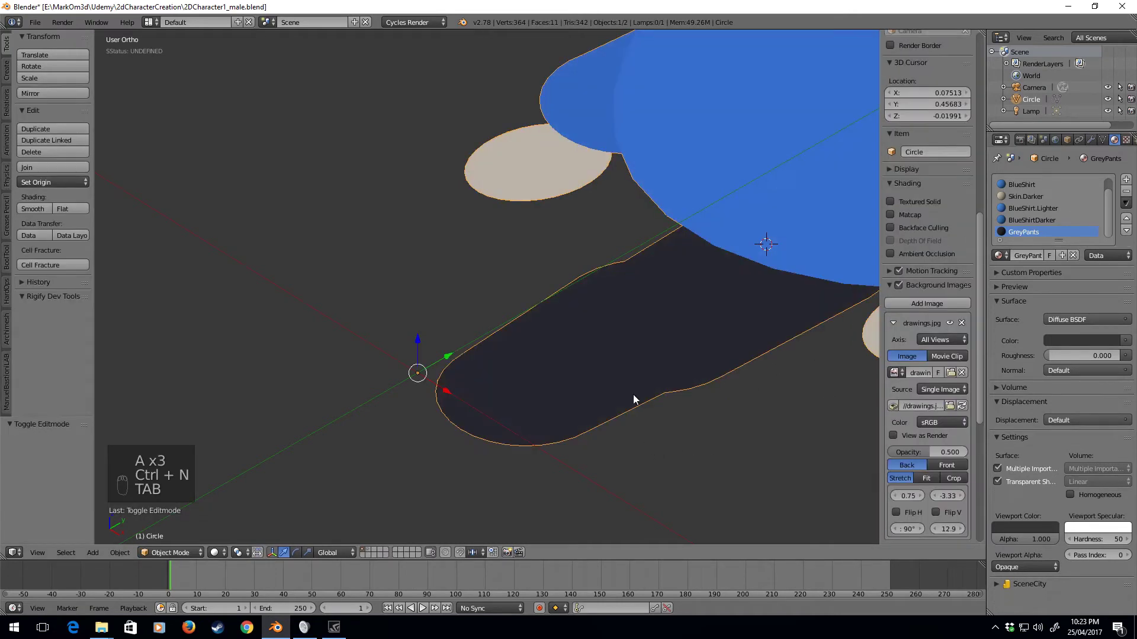
Step: Compare the leg with the sketch from the top view in wireframe and solid shading, and resume mesh editing
key("KP_7")
scroll(533, 343, "down", 2)
key("z")
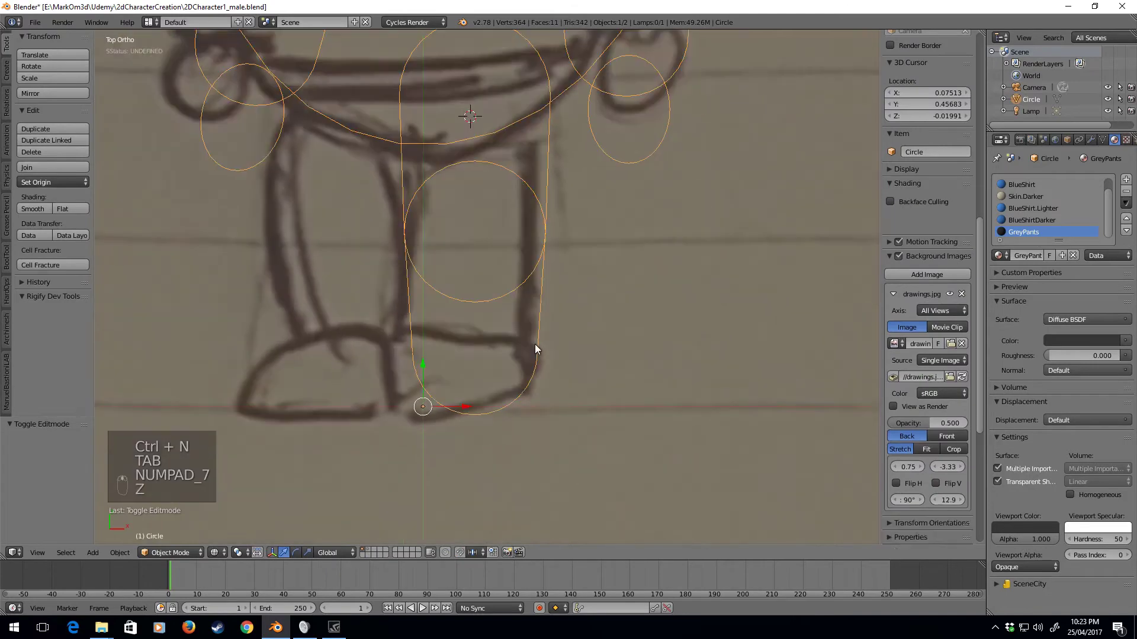
key("z")
middle_click_drag(536, 267, 617, 351, "shift")
scroll(617, 351, "up", 2)
key("Tab")
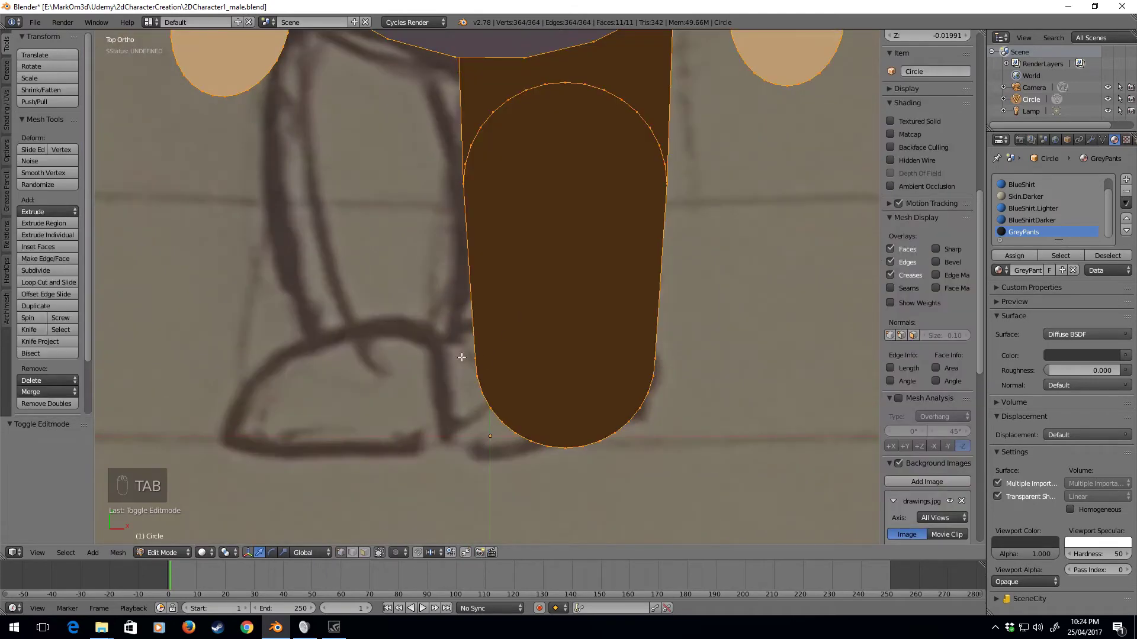
Step: Box-select the rounded bottom of the lower leg in wireframe and flatten it to 0.330 along Y
right_click(578, 447)
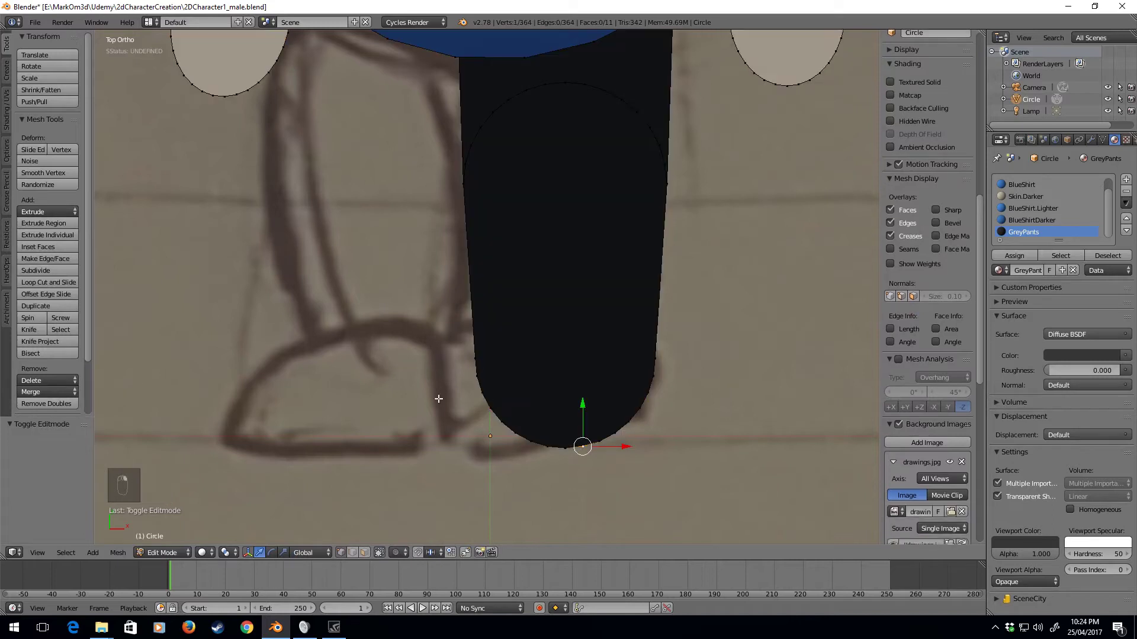
key("z")
right_click(478, 376)
key("v")
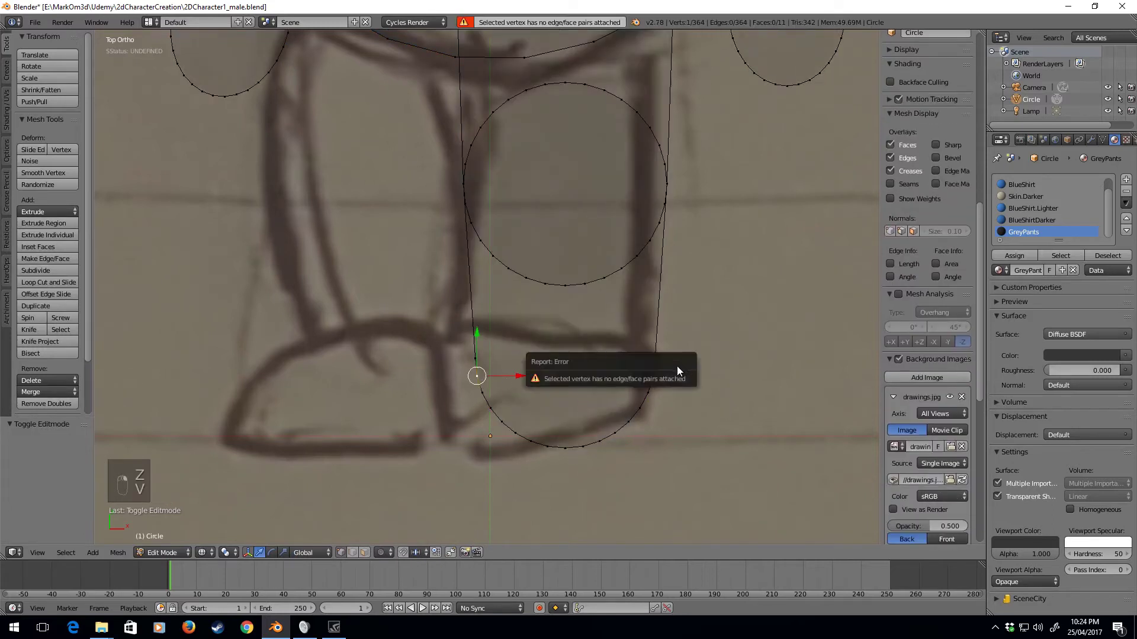
key("b")
left_click_drag(718, 368, 451, 474)
key("s")
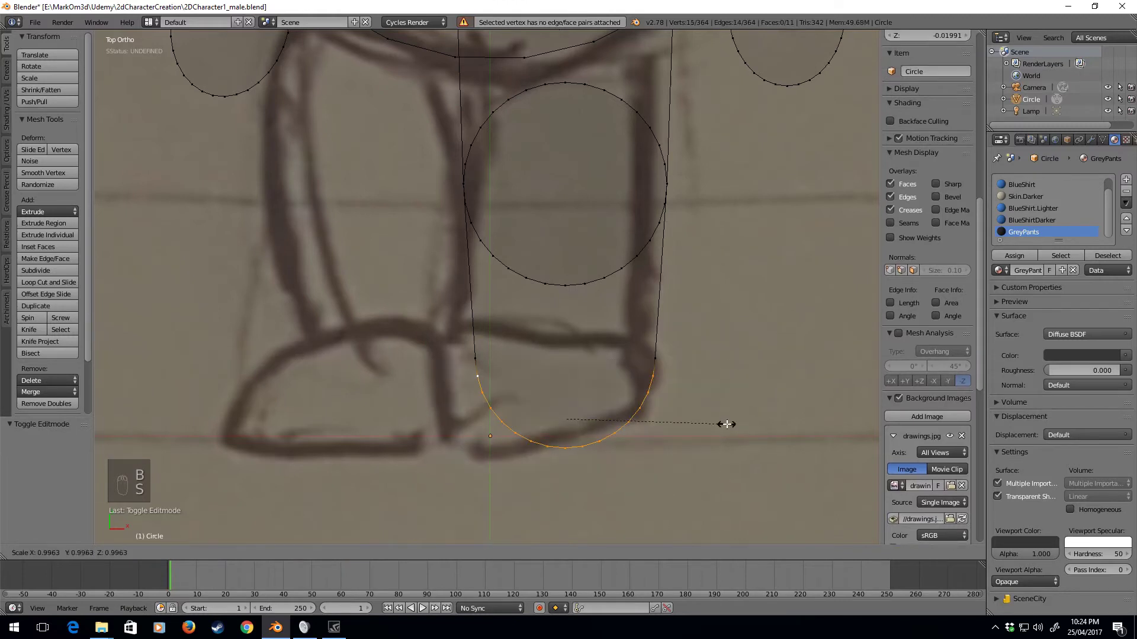
key("y")
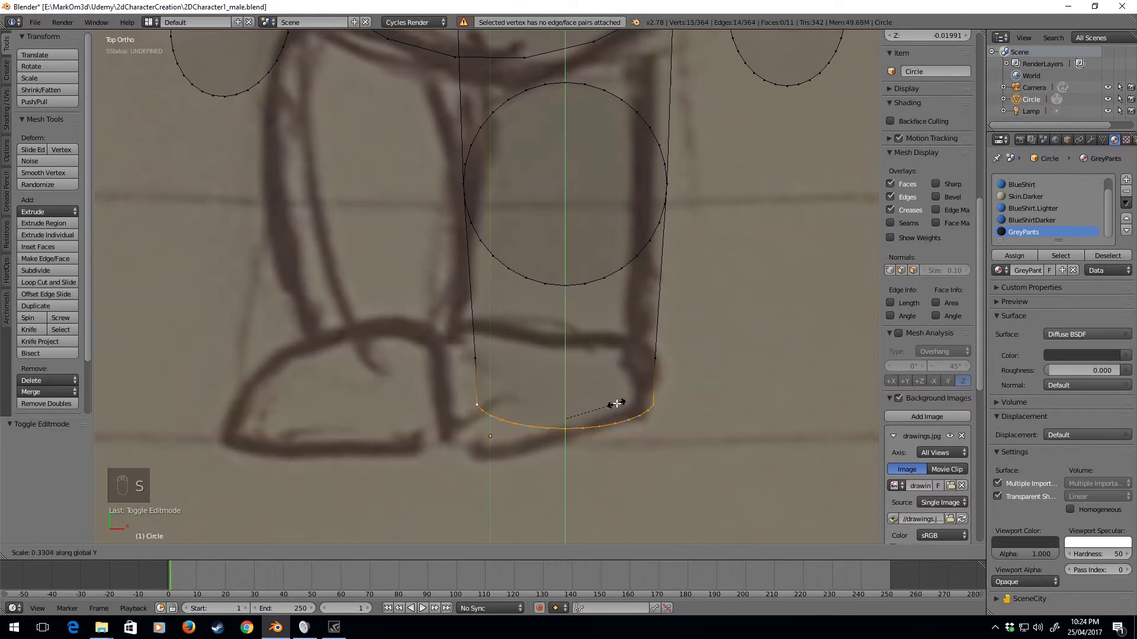
left_click(617, 405)
Step: Move the flattened leg bottom up about 0.039 along Y and check the outline against the sketch in Object Mode
key("g")
key("y")
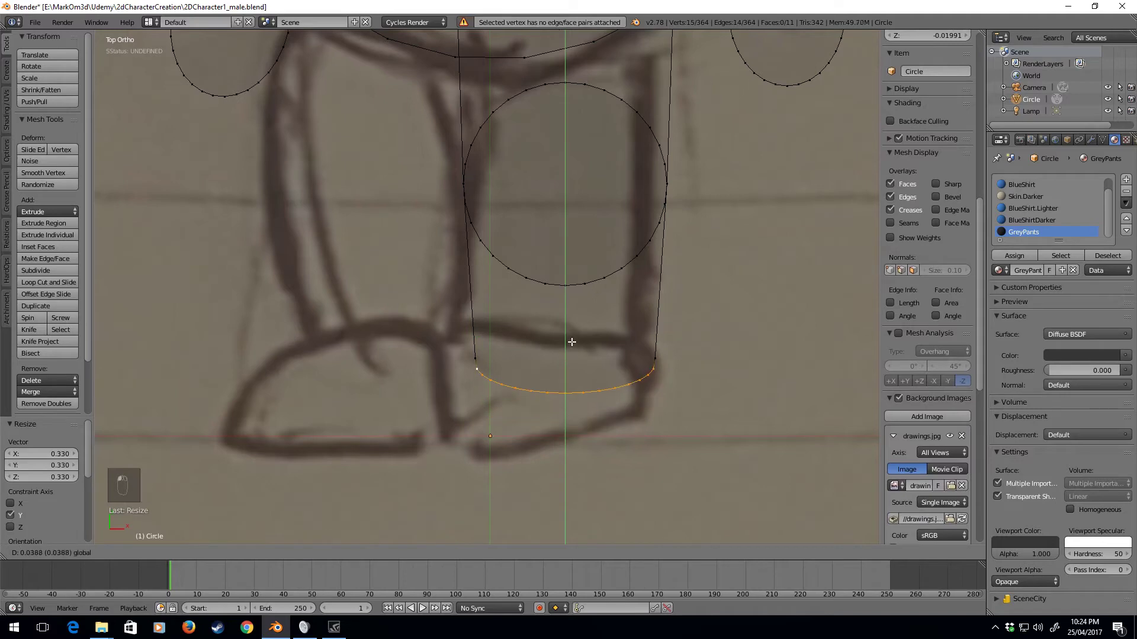
left_click(571, 341)
key("z")
key("z")
key("z")
key("Tab")
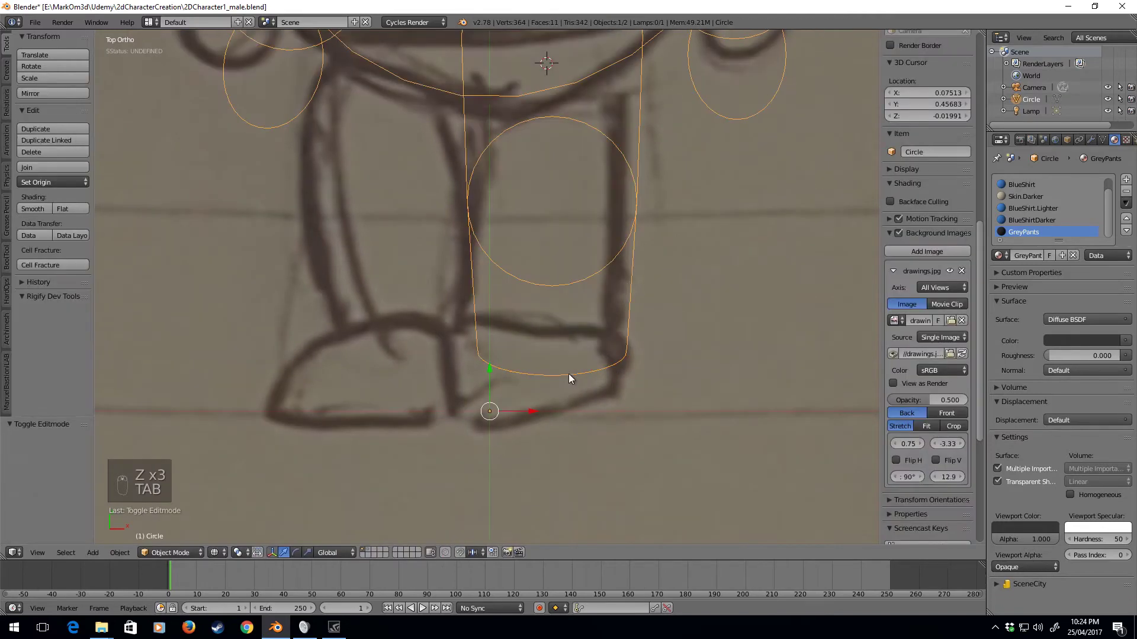
Step: Trace the shoe outline over the sketch foot below the lower leg with a chain of extruded vertices
key("Tab")
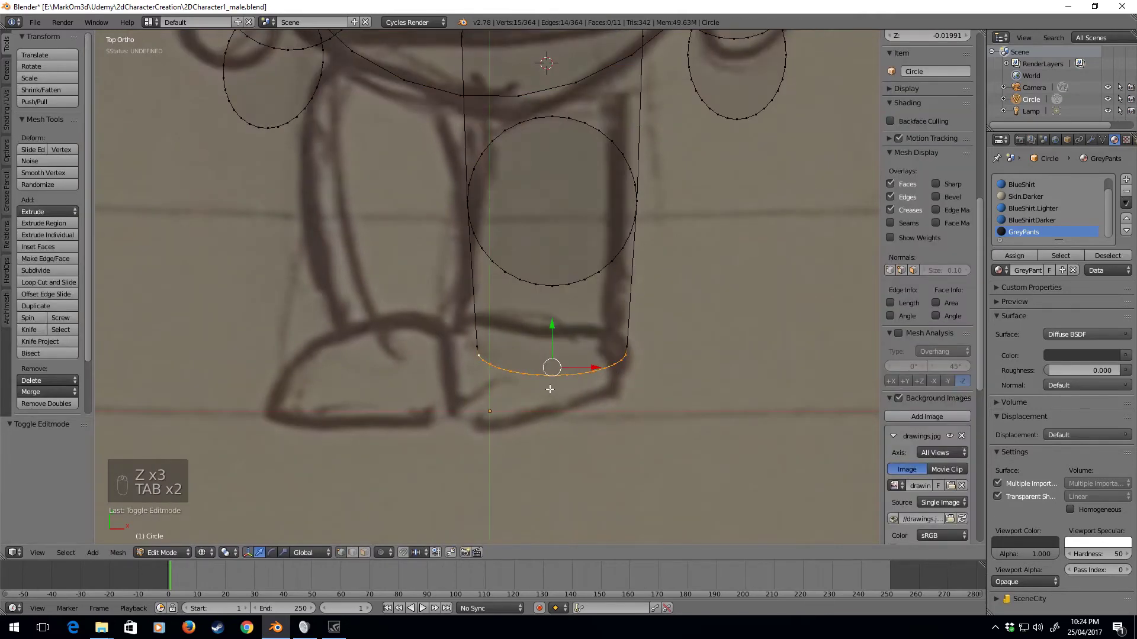
key("shift+a")
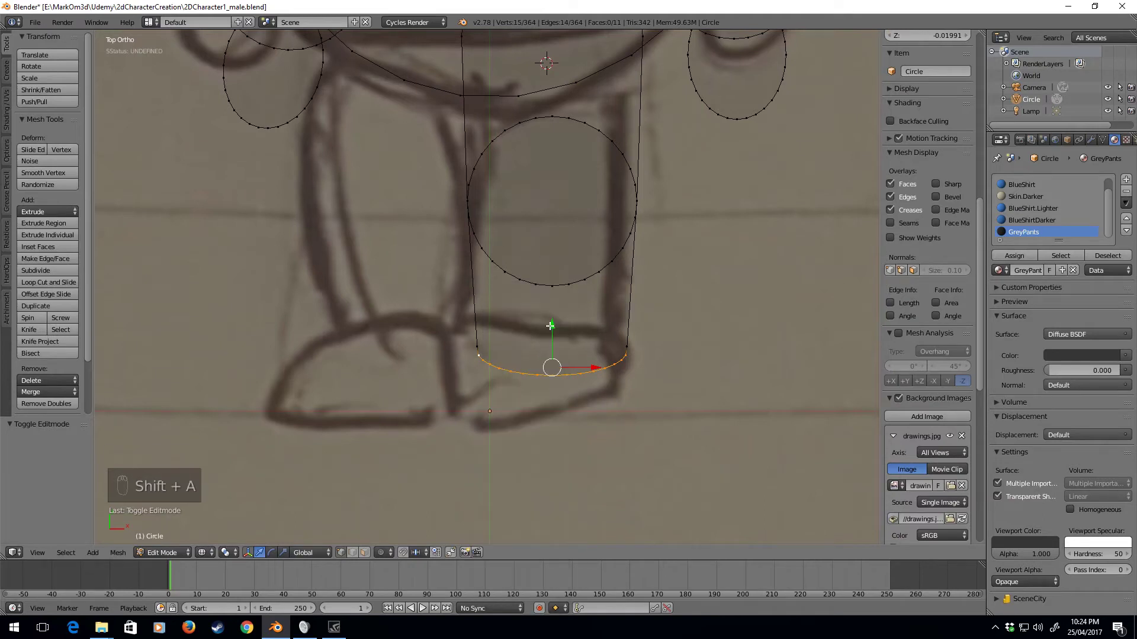
key("shift+a")
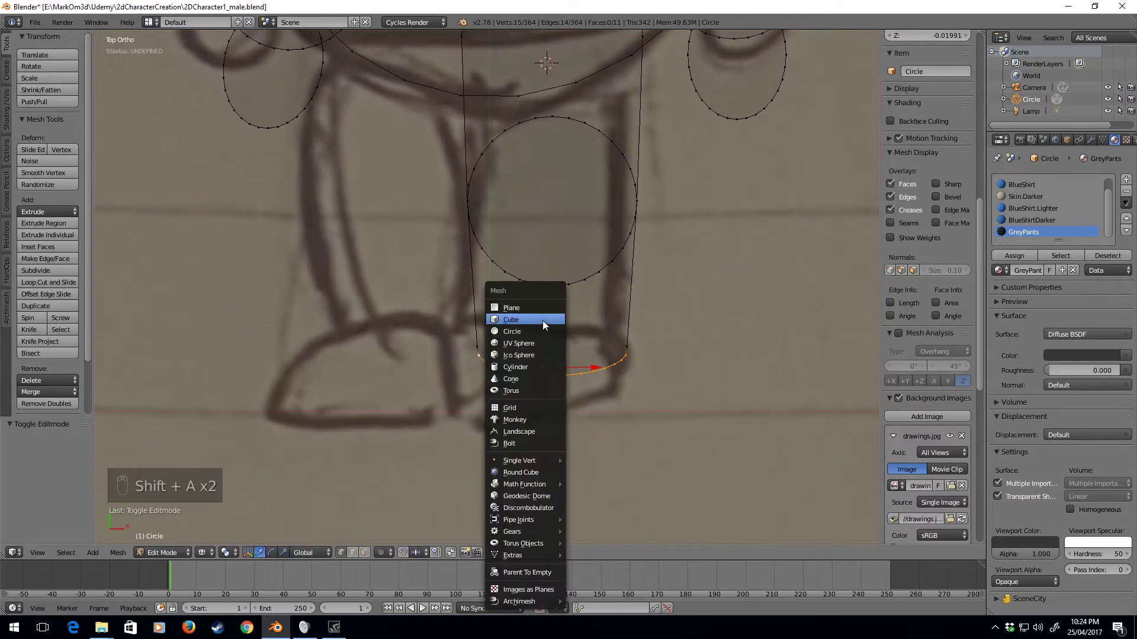
key("Escape")
right_click(477, 356)
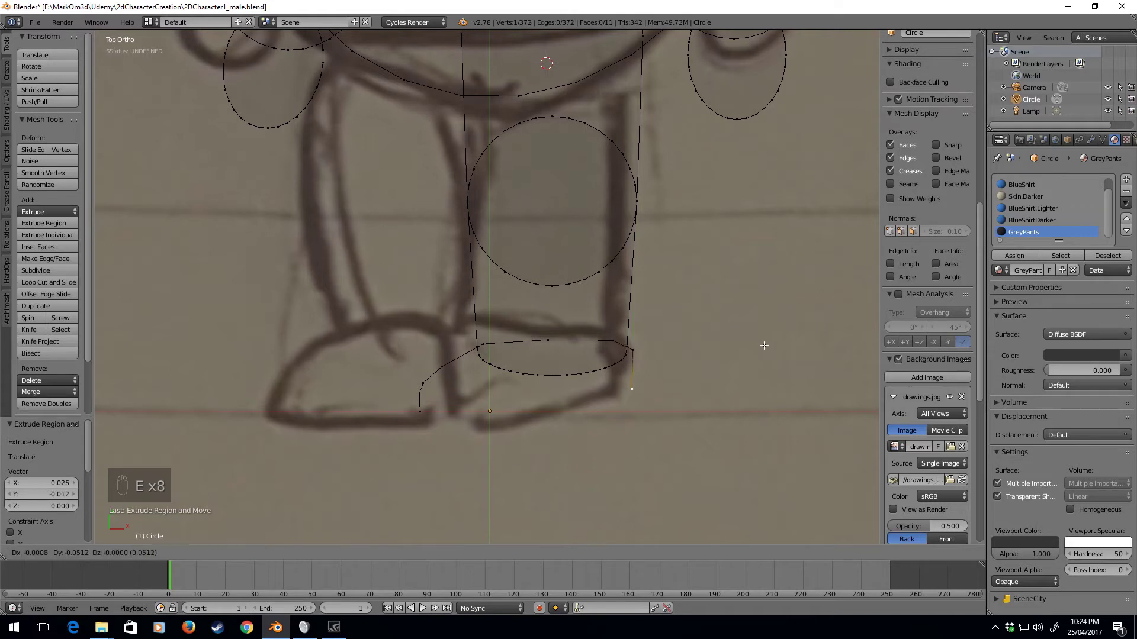
left_click(768, 345)
key("e")
left_click(763, 372)
key("e")
left_click(745, 375)
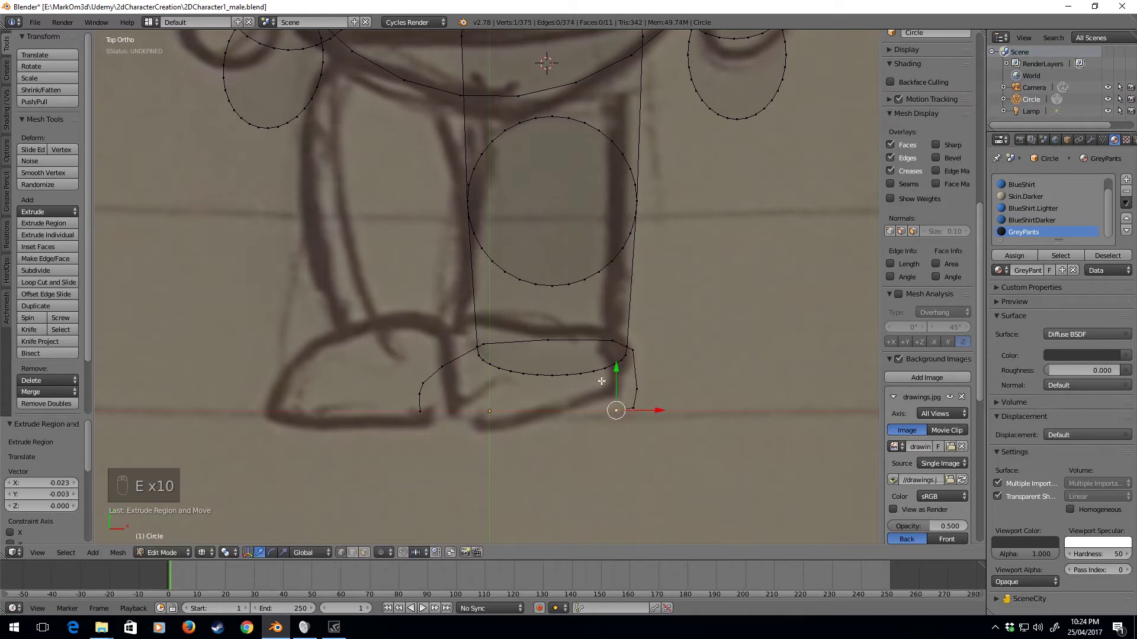
Step: Close the shoe outline and fill it with a face, and extrude the face 0.024 along Z
right_click(419, 410, "shift")
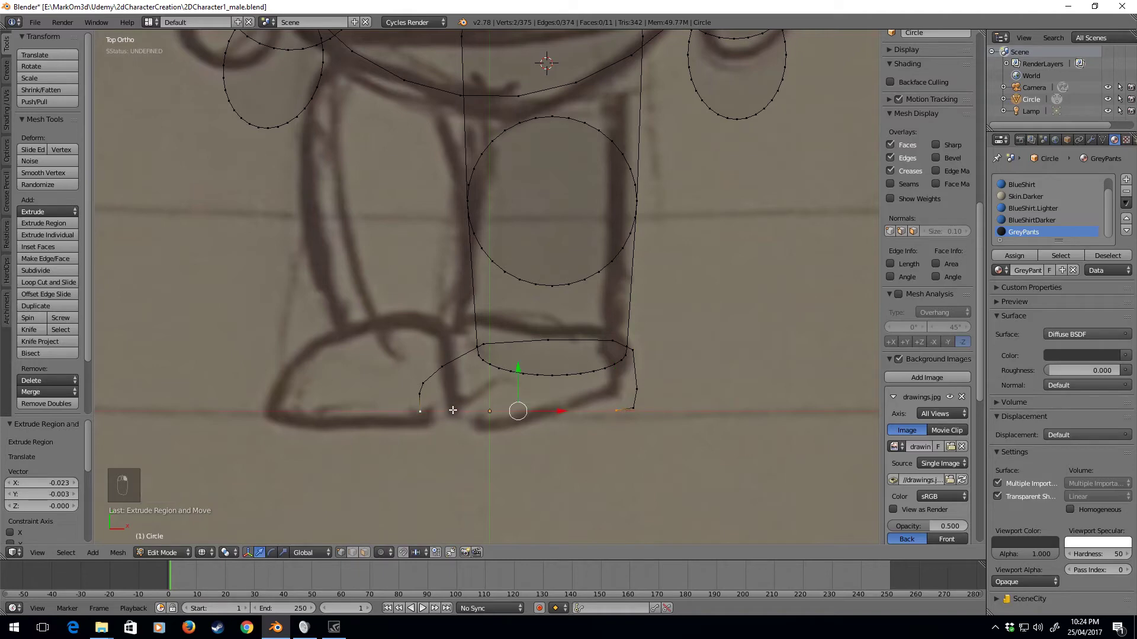
key("f")
middle_click_drag(526, 408, 578, 234)
key("ctrl+l")
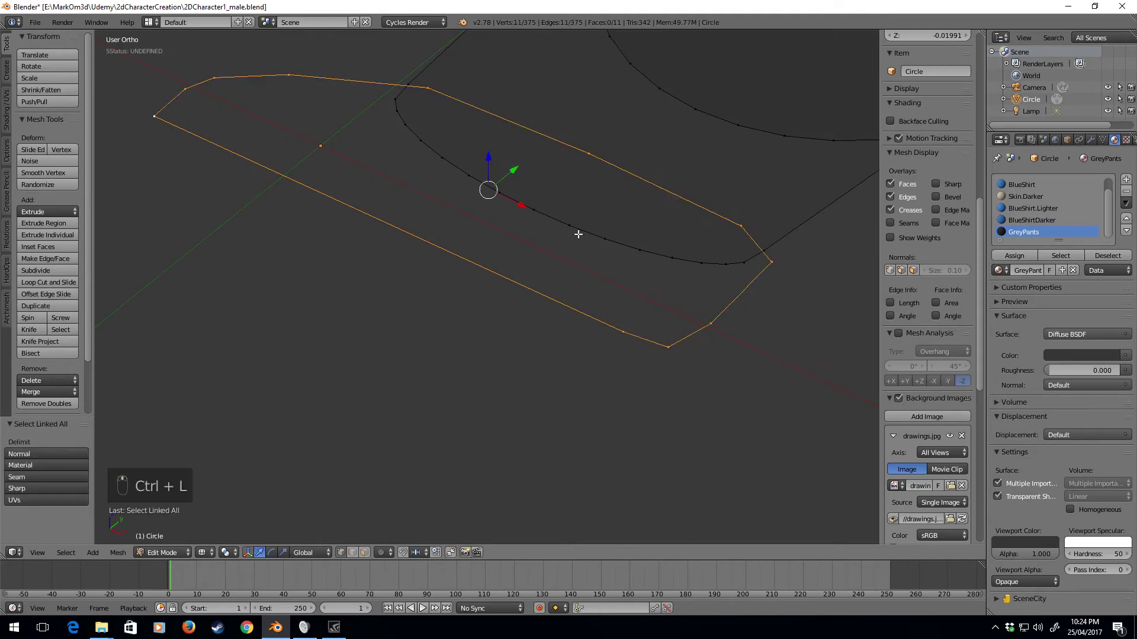
key("f")
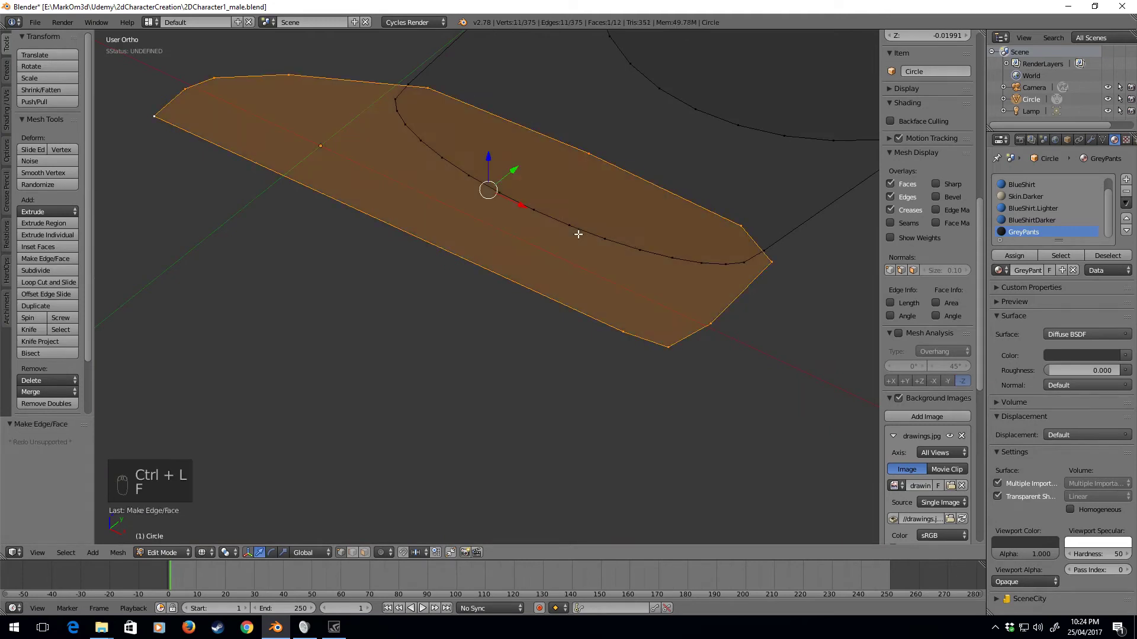
key("e")
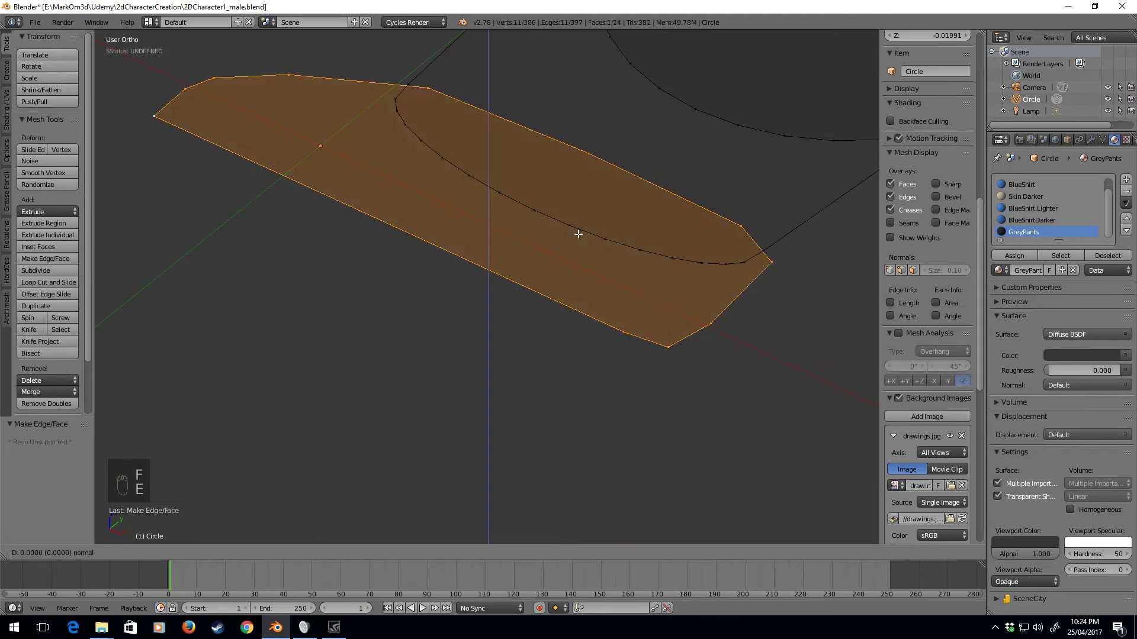
left_click(578, 288)
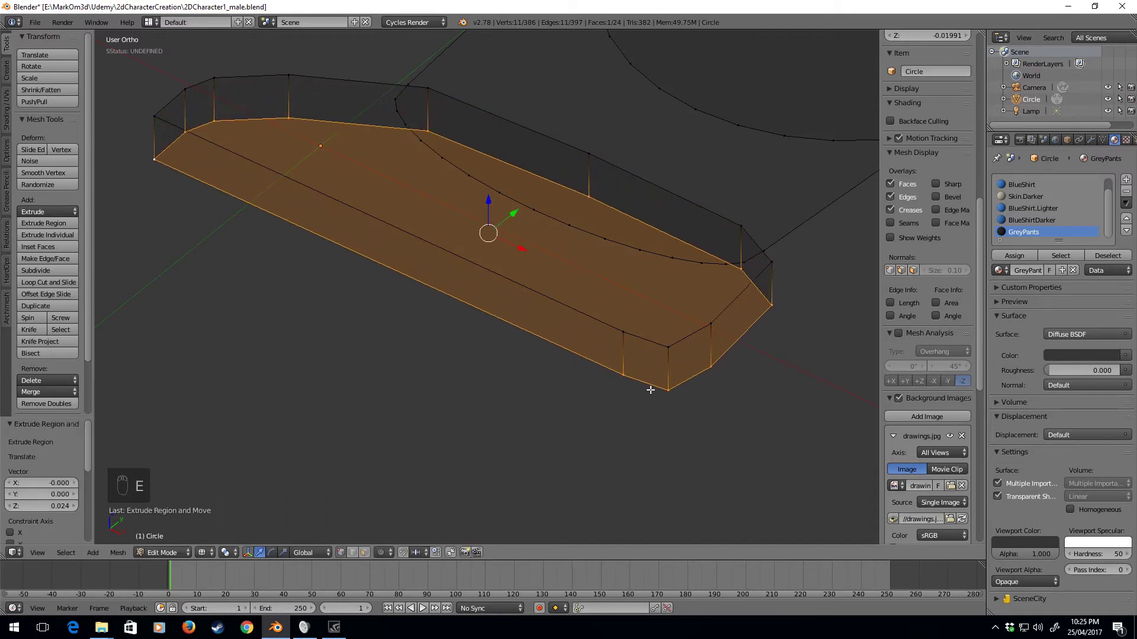
left_click(364, 553)
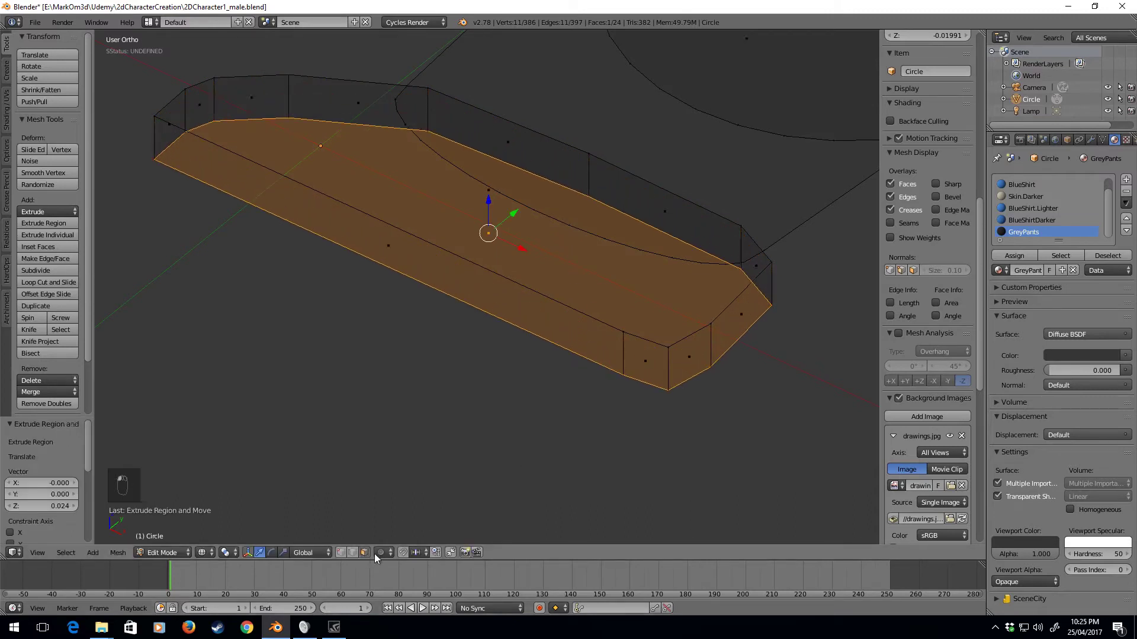
left_click(621, 355, "alt")
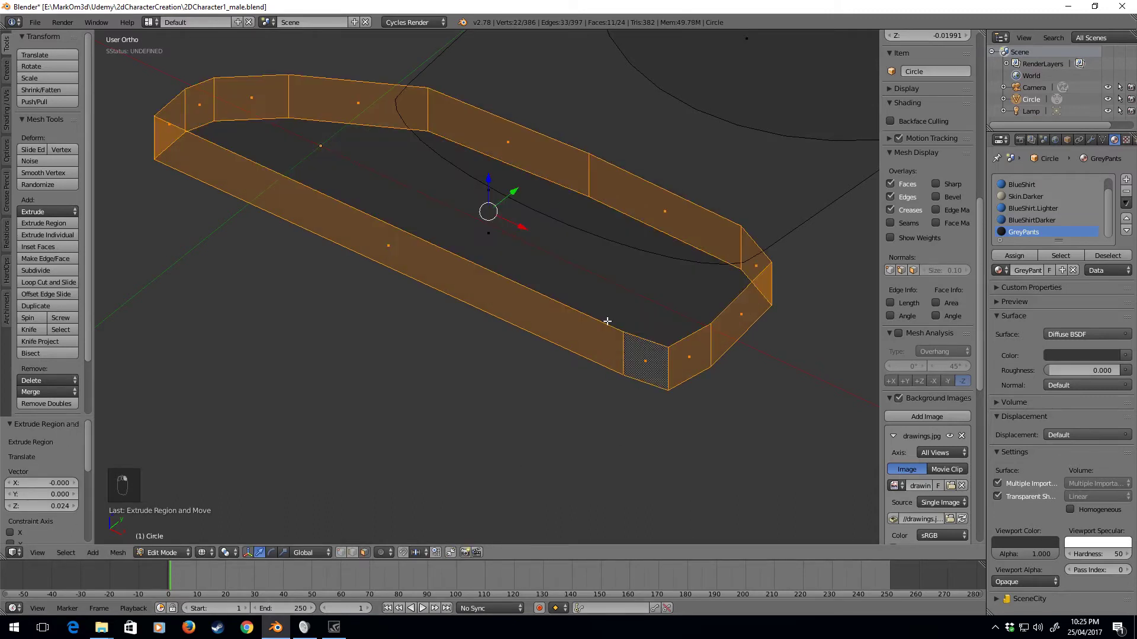
key("KP_7")
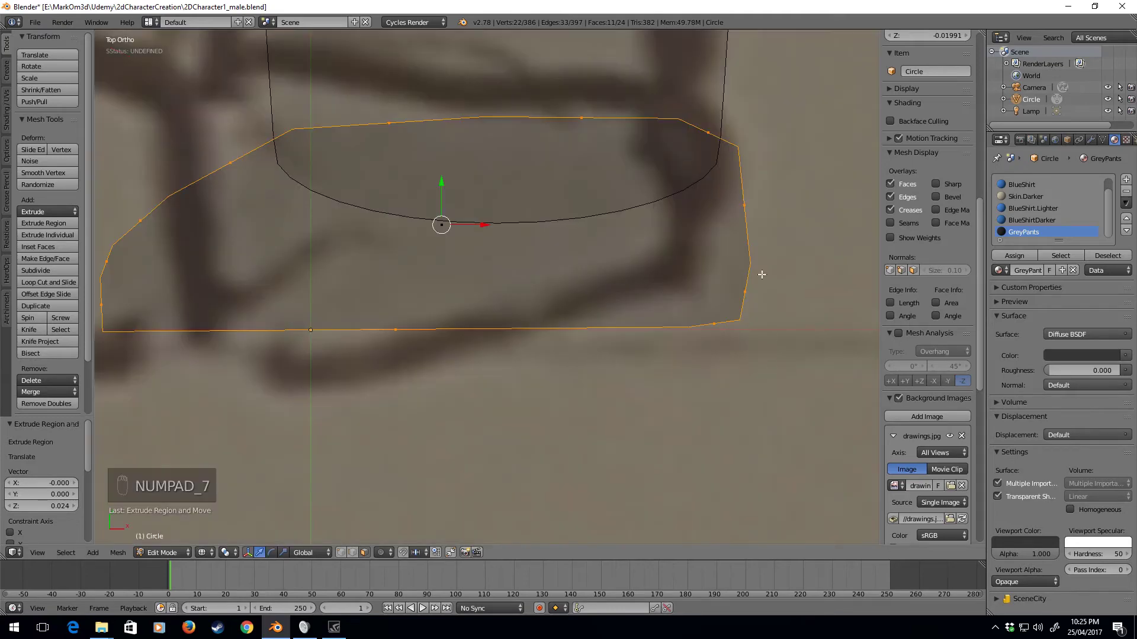
middle_click_drag(733, 351, 712, 306)
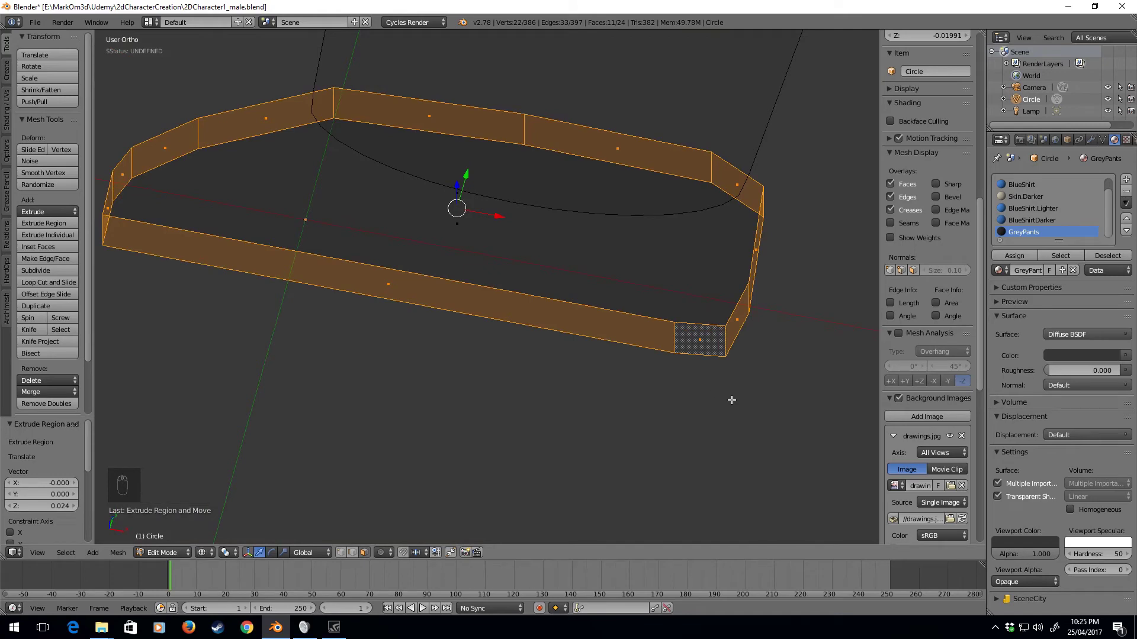
key("ctrl+b")
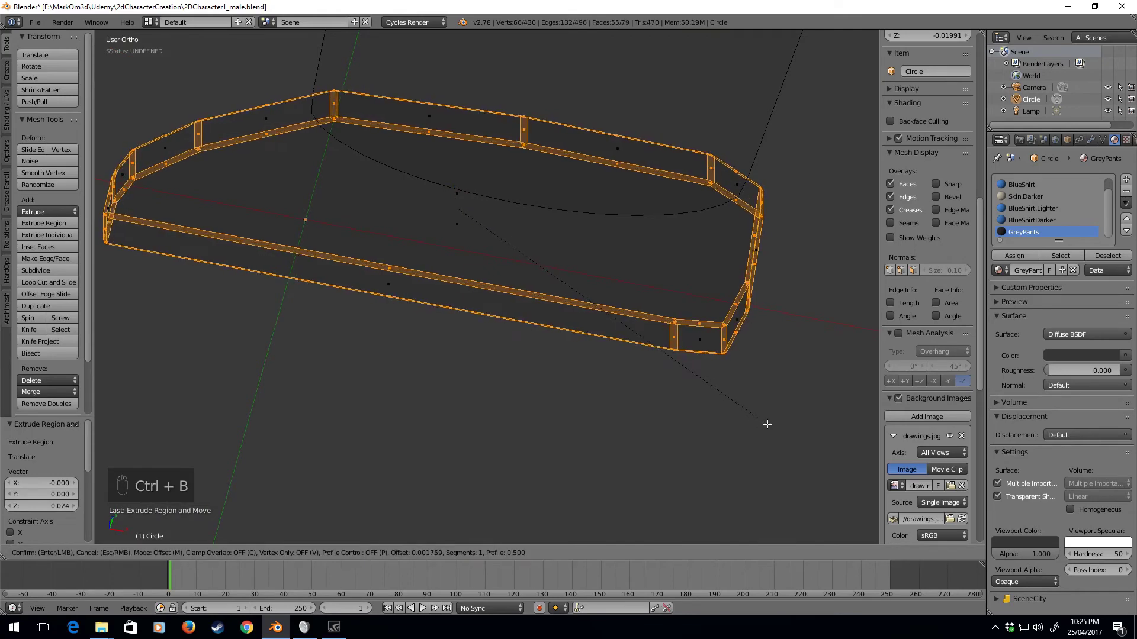
right_click(725, 401)
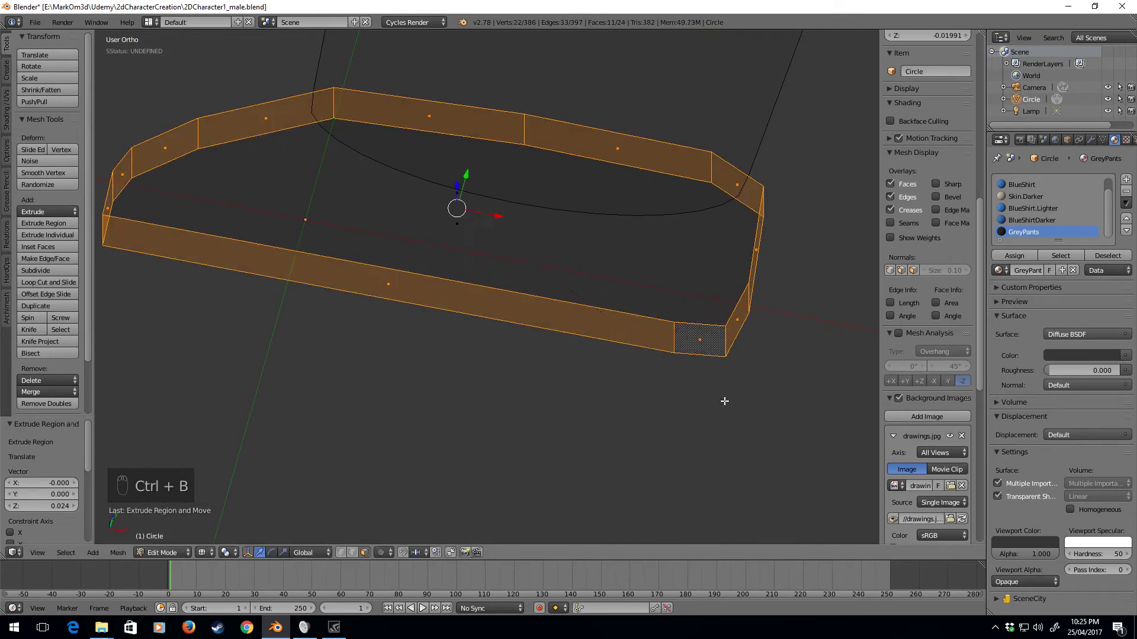
Step: Select the short vertical edges around the side of the extruded shoe and bevel them by 0.009 with 3 segments
left_click(350, 553)
left_click(498, 290)
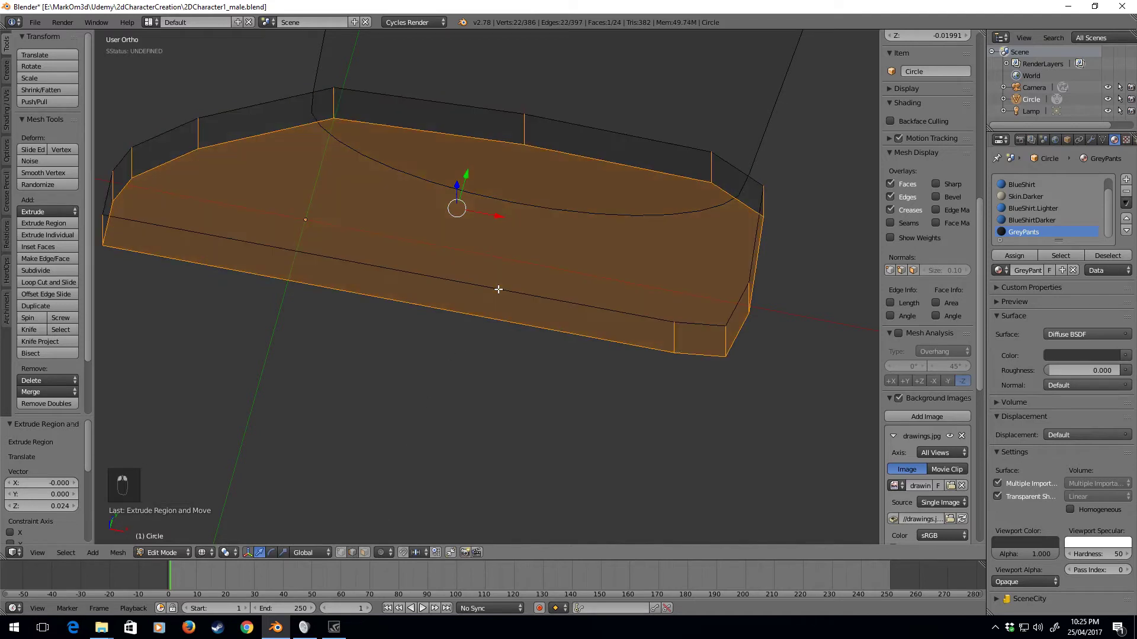
left_click(498, 324, "shift")
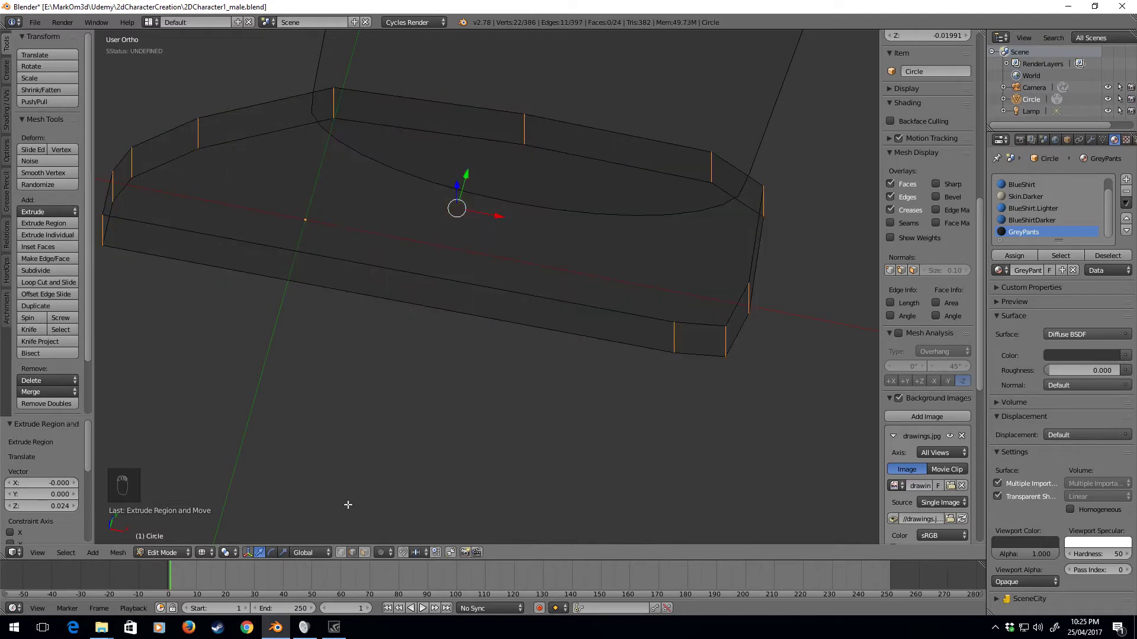
right_click(497, 288, "shift")
right_click(499, 309, "alt+shift")
right_click(504, 289, "alt+shift")
right_click(504, 290, "alt+shift")
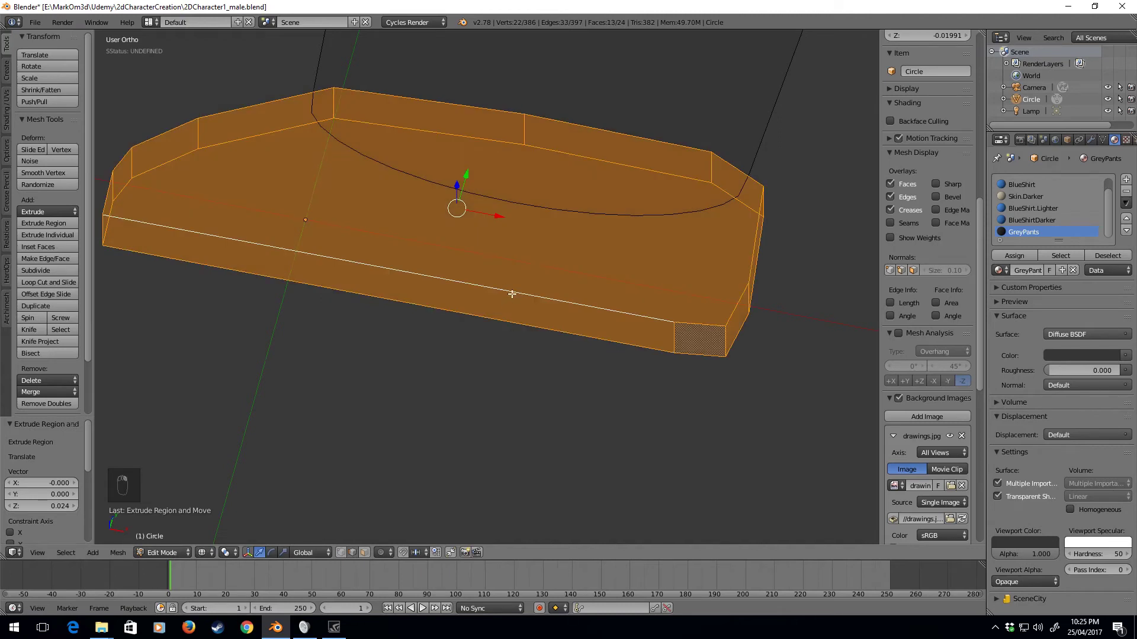
right_click(504, 290, "alt+shift")
right_click(514, 319, "alt+shift")
key("ctrl+b")
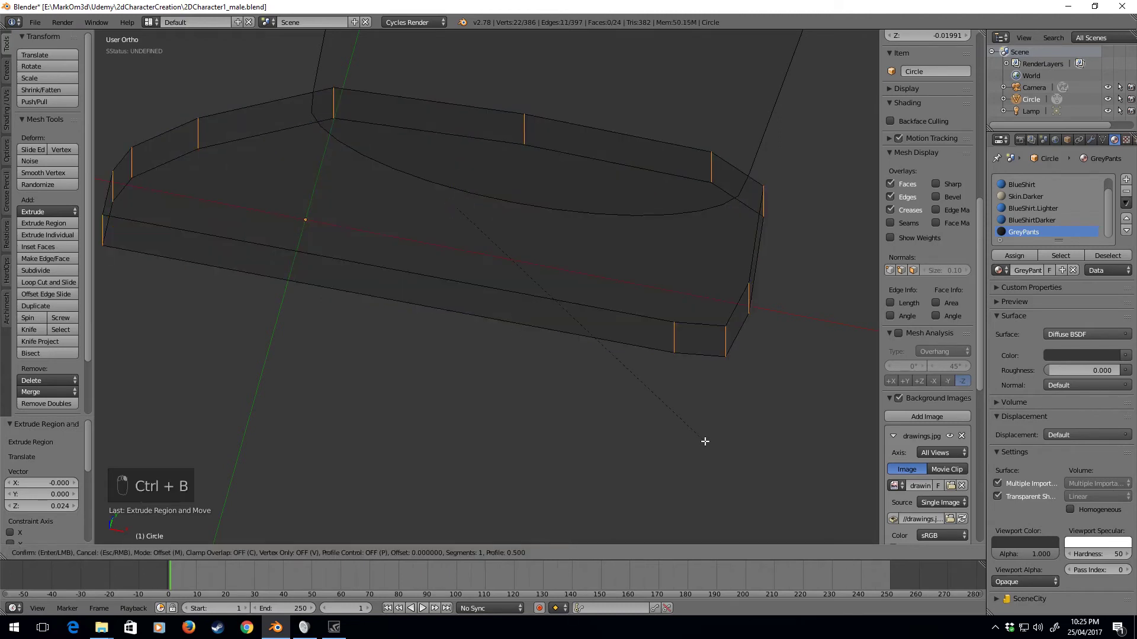
scroll(719, 456, "up", 1)
left_click(719, 461)
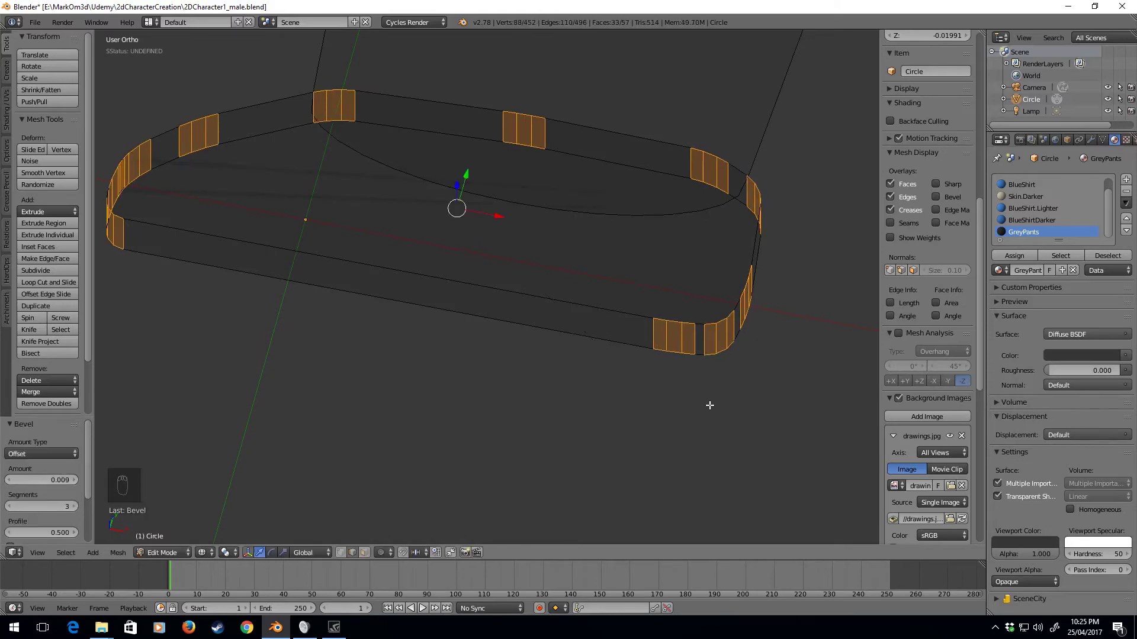
Step: Compare the bevelled shoe with the leg and sketch from the top view in Object Mode and solid shading
key("KP_7")
key("z")
key("z")
key("z")
key("Tab")
scroll(480, 318, "down", 3)
key("Tab")
key("z")
scroll(479, 308, "down", 4)
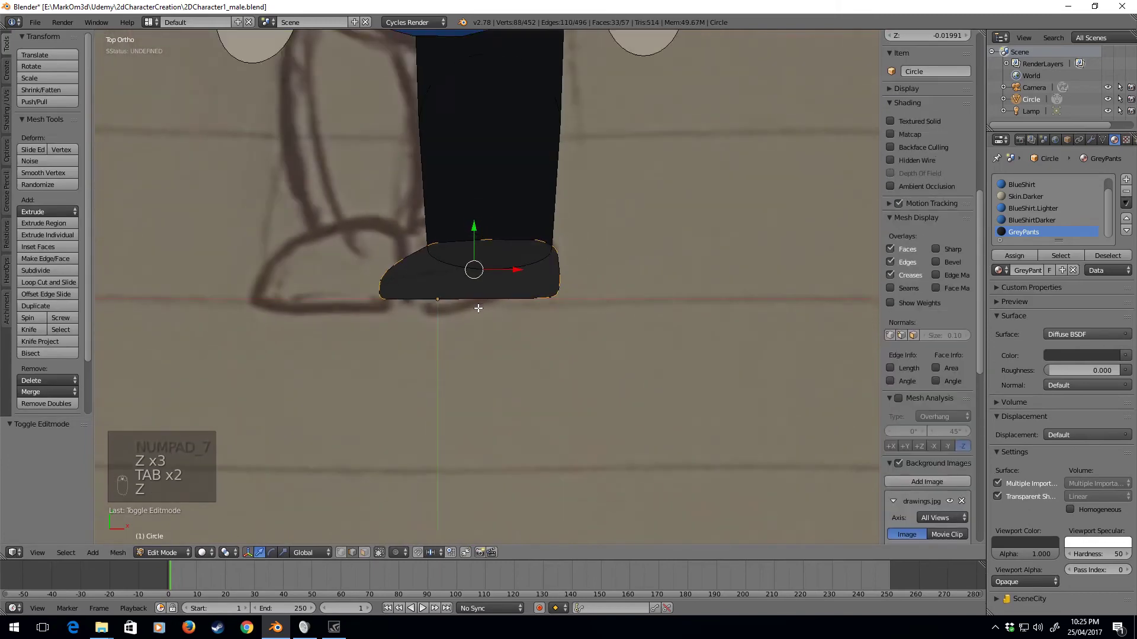
scroll(483, 296, "up", 4)
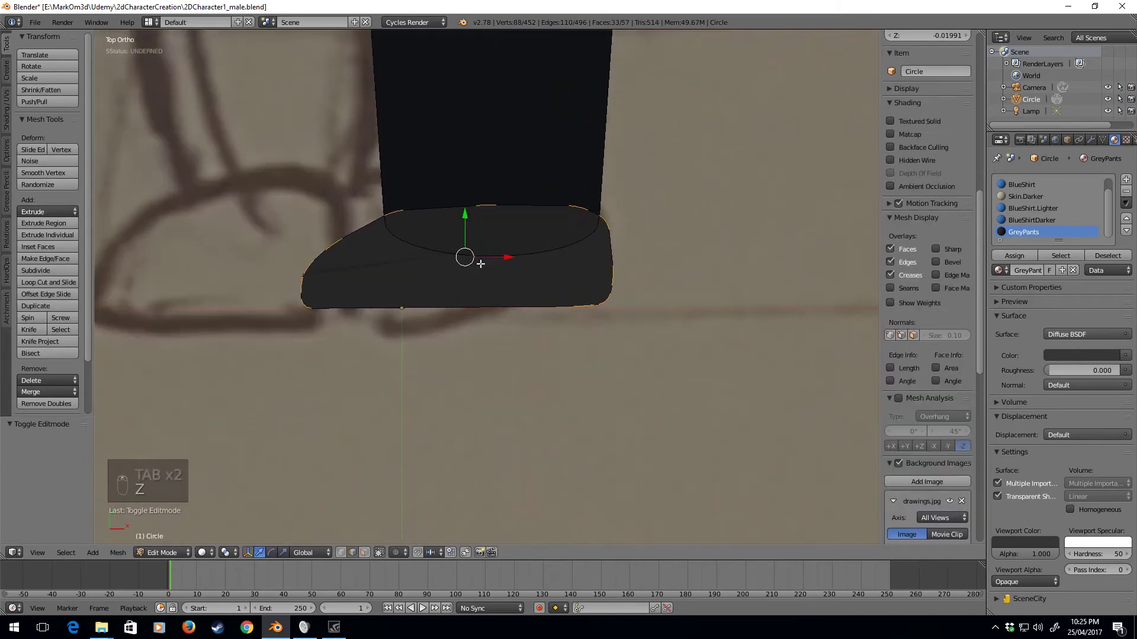
Step: Box-select the vertices along the shoe's upper edge in wireframe from the top view
right_click(491, 230)
key("z")
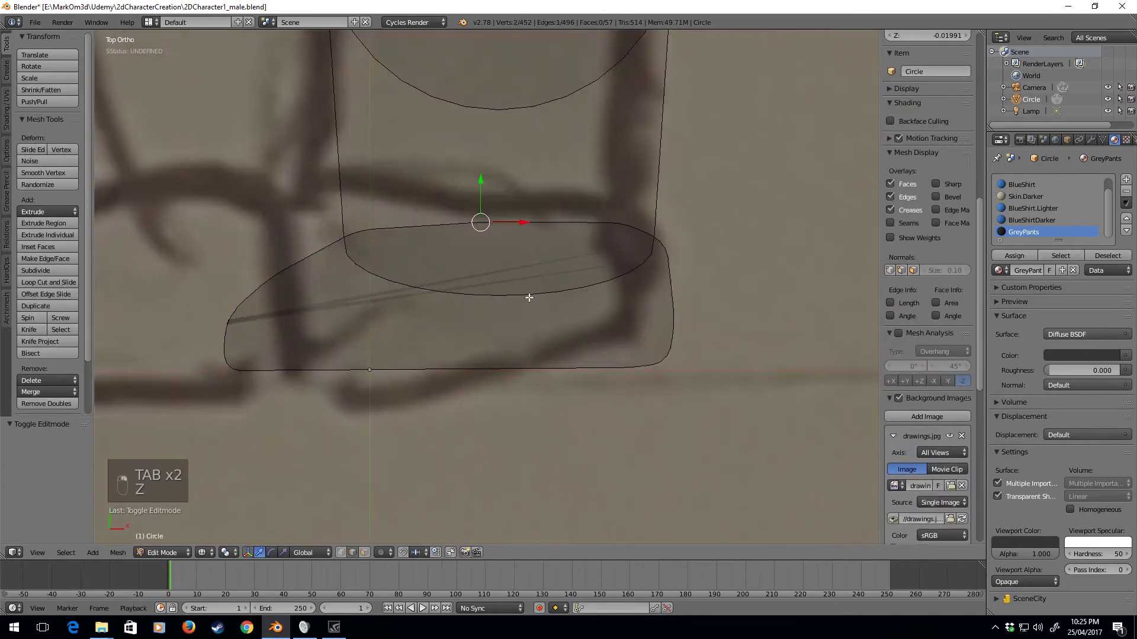
scroll(525, 302, "up", 3)
left_click(341, 552)
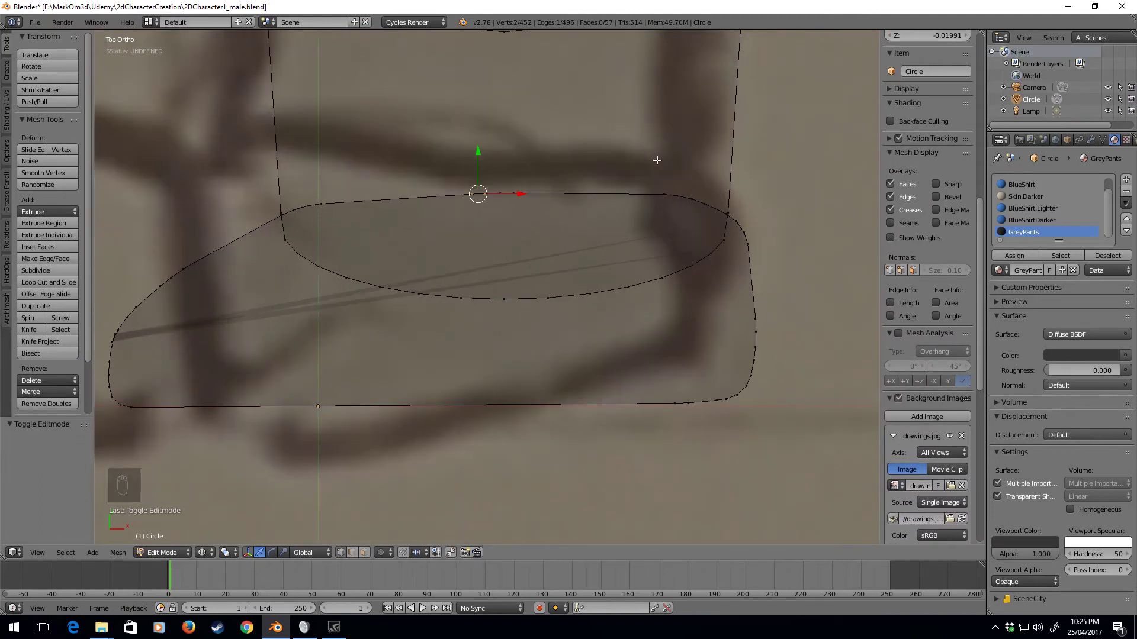
key("b")
left_click_drag(713, 176, 642, 209)
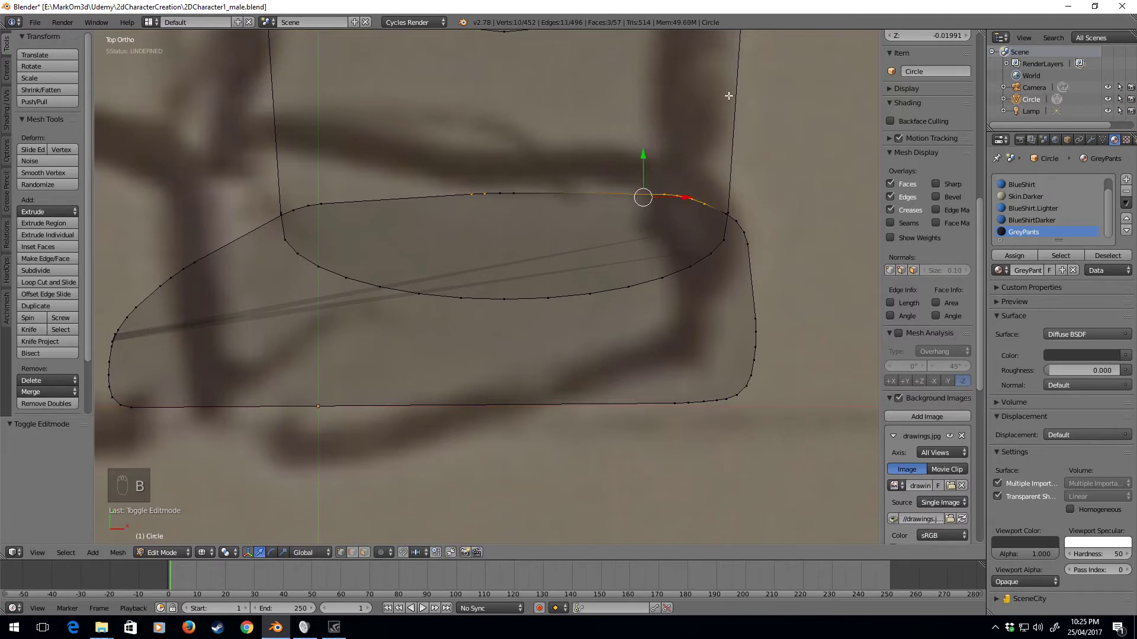
Step: Undo the recent selections and the shoe's edge bevel, and return to wireframe display
key("ctrl+z")
key("ctrl+z")
key("ctrl+z")
key("ctrl+z")
key("z")
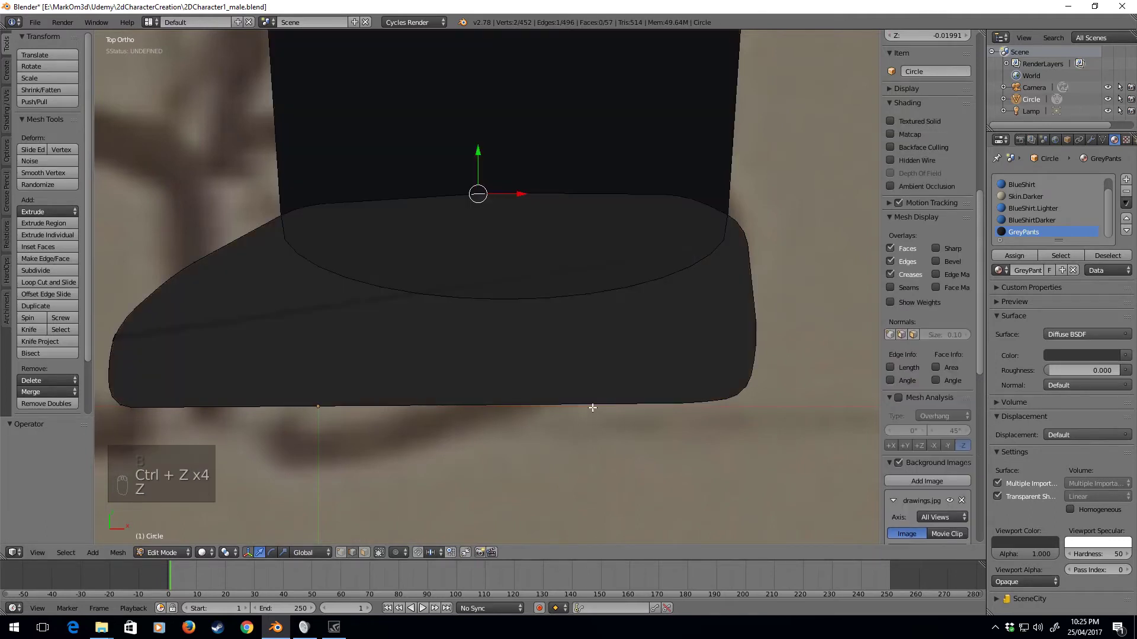
key("ctrl+z")
key("ctrl+z")
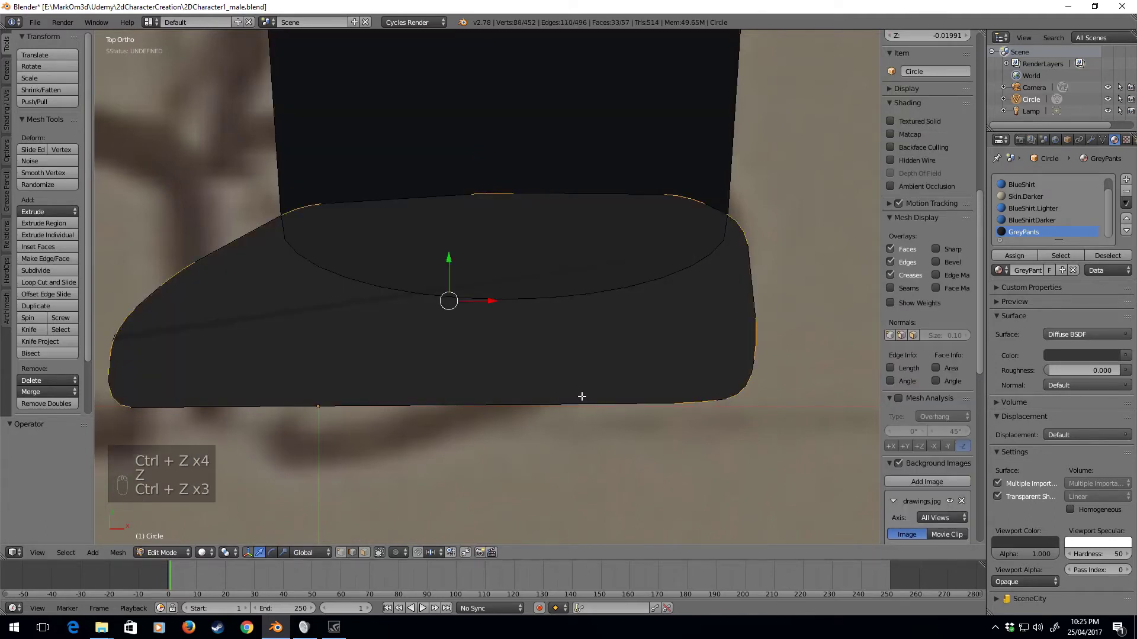
key("ctrl+z")
key("z")
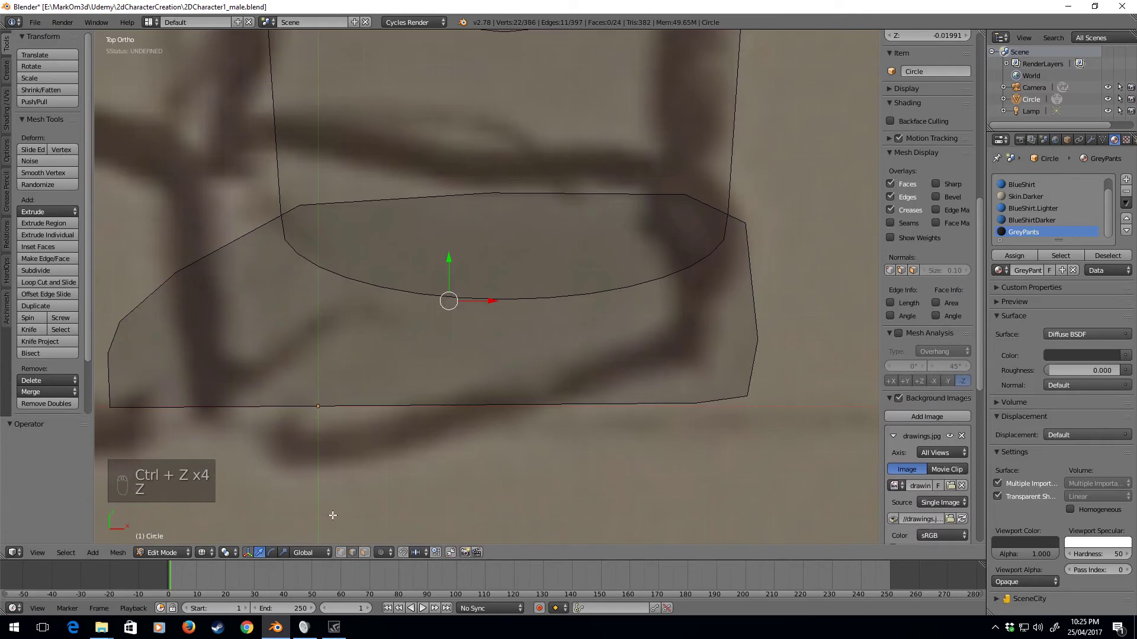
Step: Box-select the three corners along the shoe's upper edge and move them up about 0.02 along Y
right_click(300, 207)
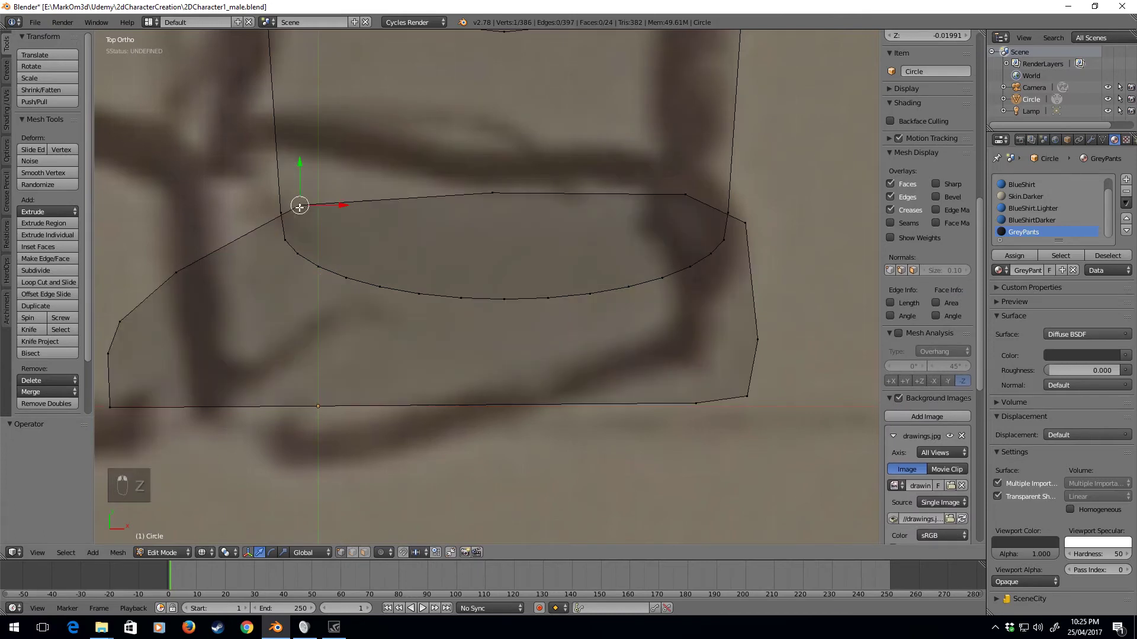
key("b")
left_click_drag(307, 195, 293, 221)
key("b")
left_click_drag(507, 182, 480, 214)
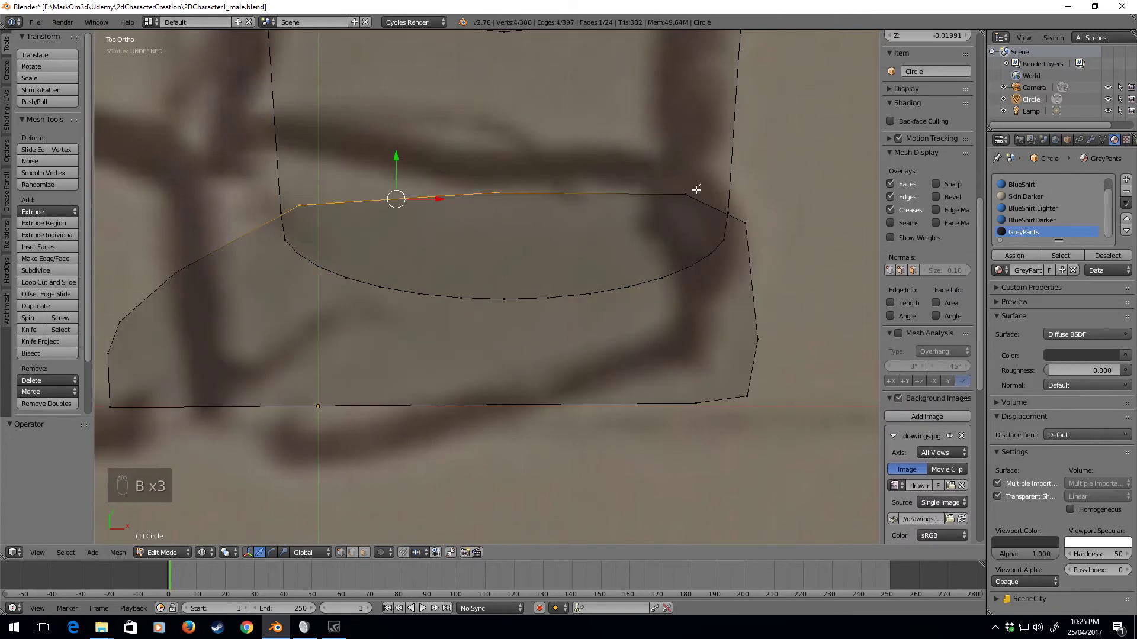
left_click_drag(675, 188, 747, 223)
key("g")
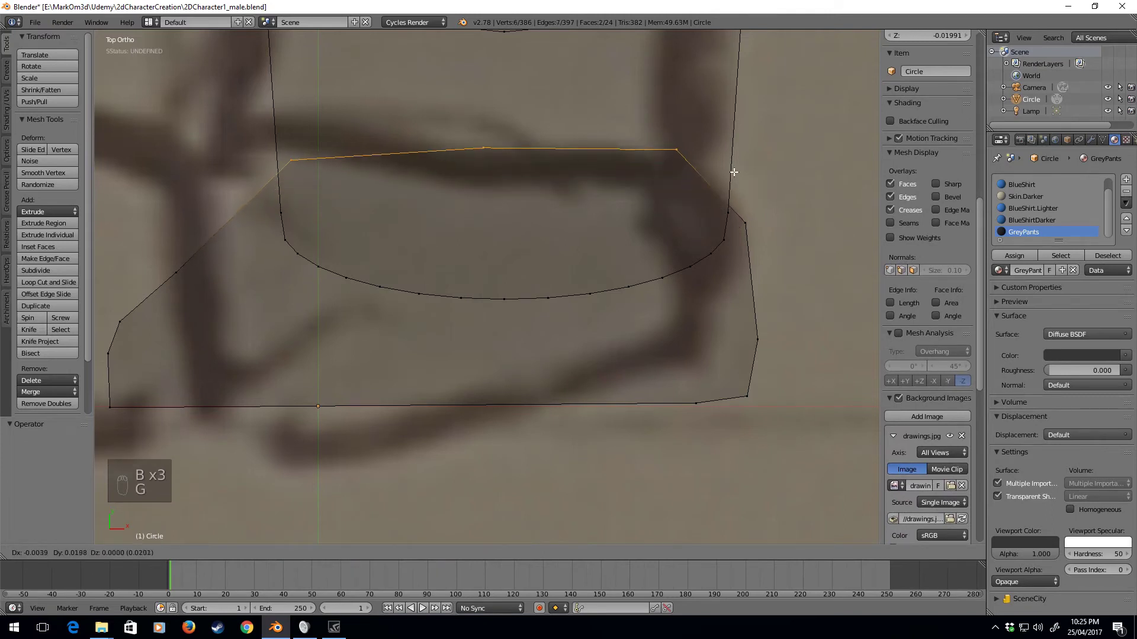
left_click(735, 173)
Step: Rip the shoe's upper heel vertex and move the box-selected heel corner 0.004 along X and 0.012 along Y
right_click(743, 222)
key("v")
right_click(762, 212)
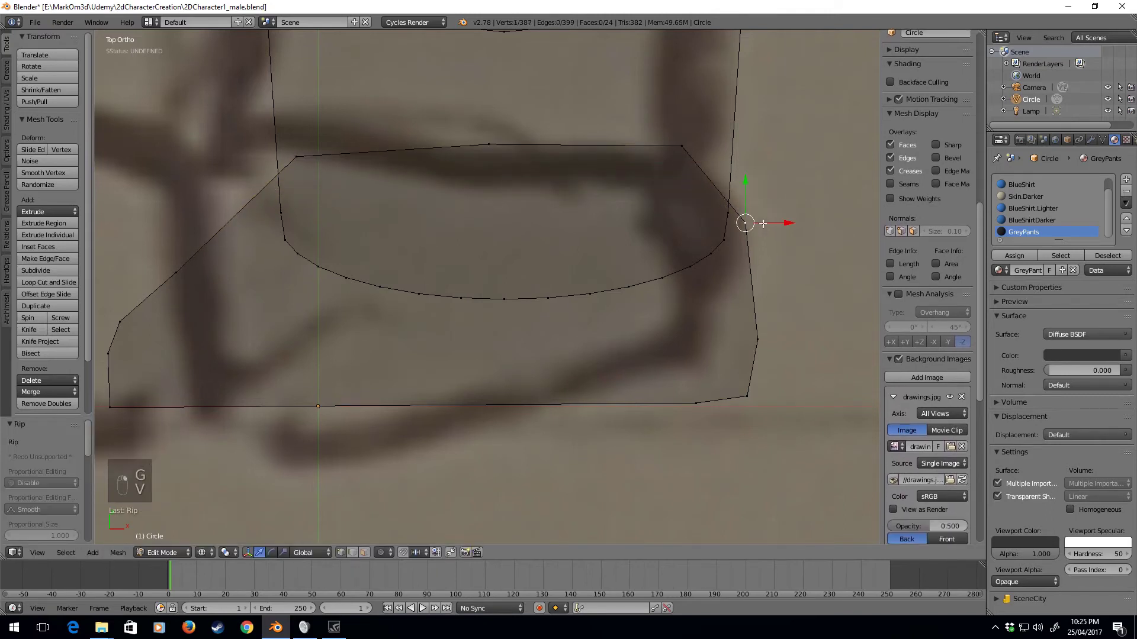
key("b")
left_click_drag(761, 209, 738, 233)
key("g")
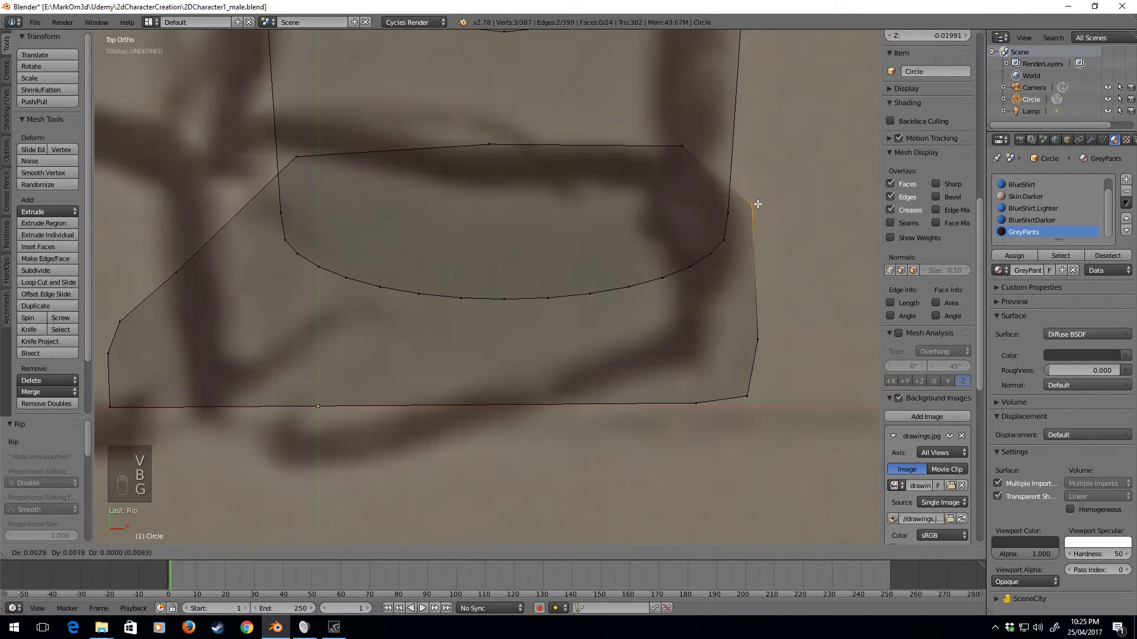
left_click(755, 201)
scroll(427, 360, "down", 4)
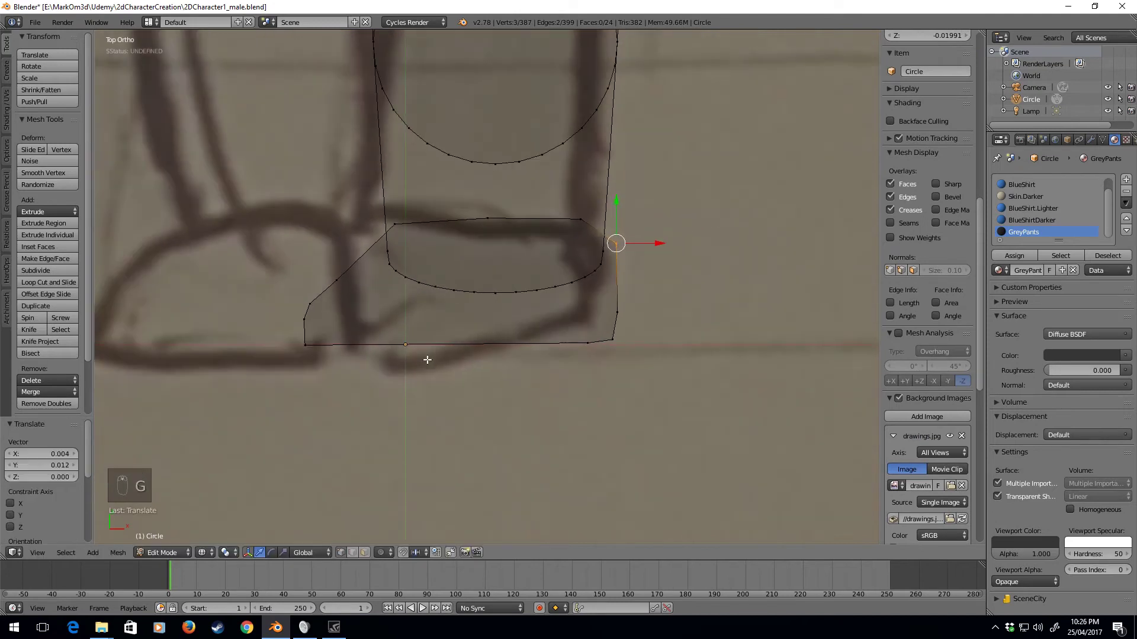
Step: Move the selected vertices at the shoe's toe about 0.03 along negative X
right_click(336, 280)
key("g")
right_click(378, 295)
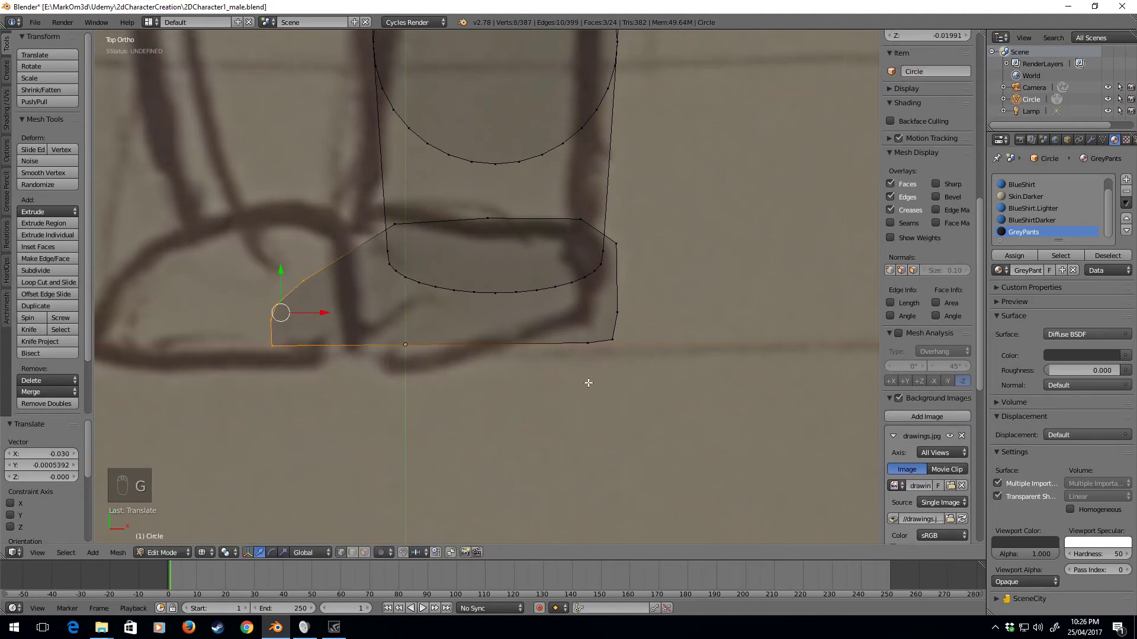
Step: Select the whole linked shoe mesh and deselect its top and bottom faces, keeping only the vertical side edges
middle_click_drag(638, 369, 602, 292)
scroll(602, 292, "up", 5)
right_click(723, 312)
key("ctrl+l")
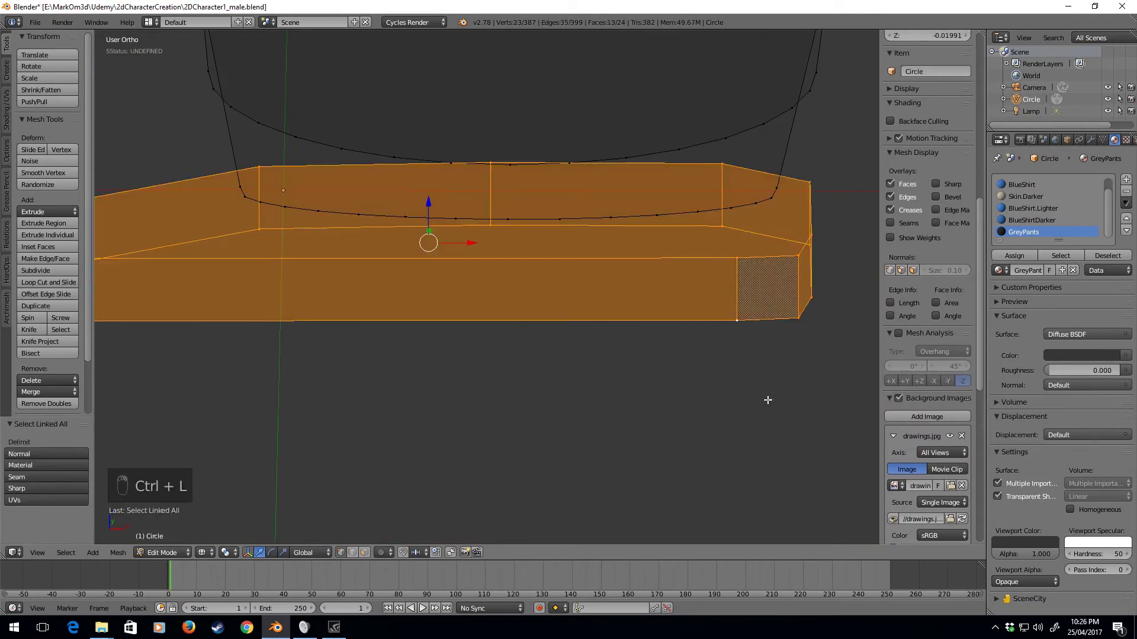
left_click(354, 556)
right_click(566, 314, "alt+shift")
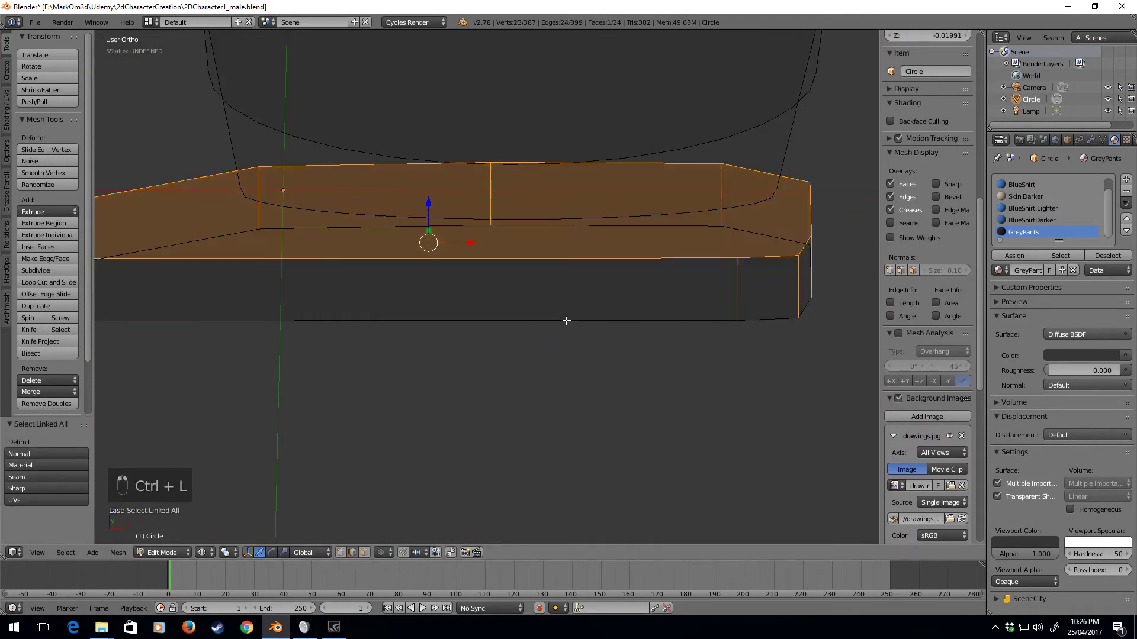
right_click(573, 262, "shift")
middle_click_drag(807, 250, 775, 211)
right_click(693, 195, "shift")
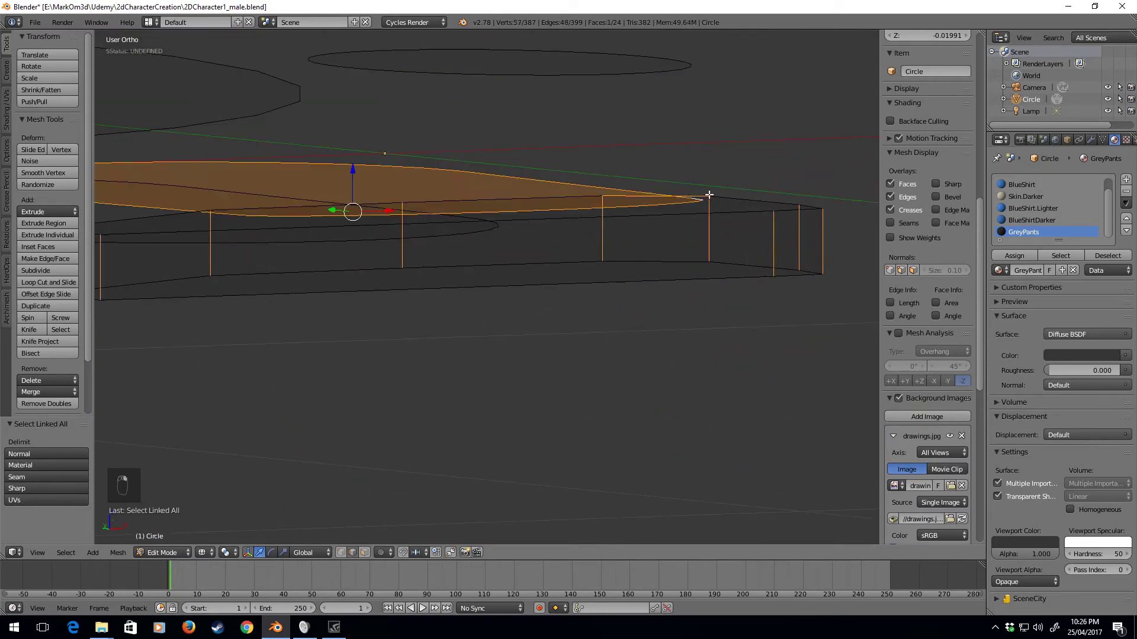
middle_click_drag(709, 195, 701, 218)
key("ctrl+z")
Step: Try to bevel the shoe's vertical edges by about 0.008 with 3 segments, checking it from the top view
mouse_move(737, 147)
middle_mouse_down("shift")
mouse_move(704, 231)
mouse_move(616, 289)
middle_mouse_up("shift")
scroll(629, 307, "up", 3)
key("z")
key("z")
key("z")
scroll(739, 375, "down", 3)
key("ctrl+b")
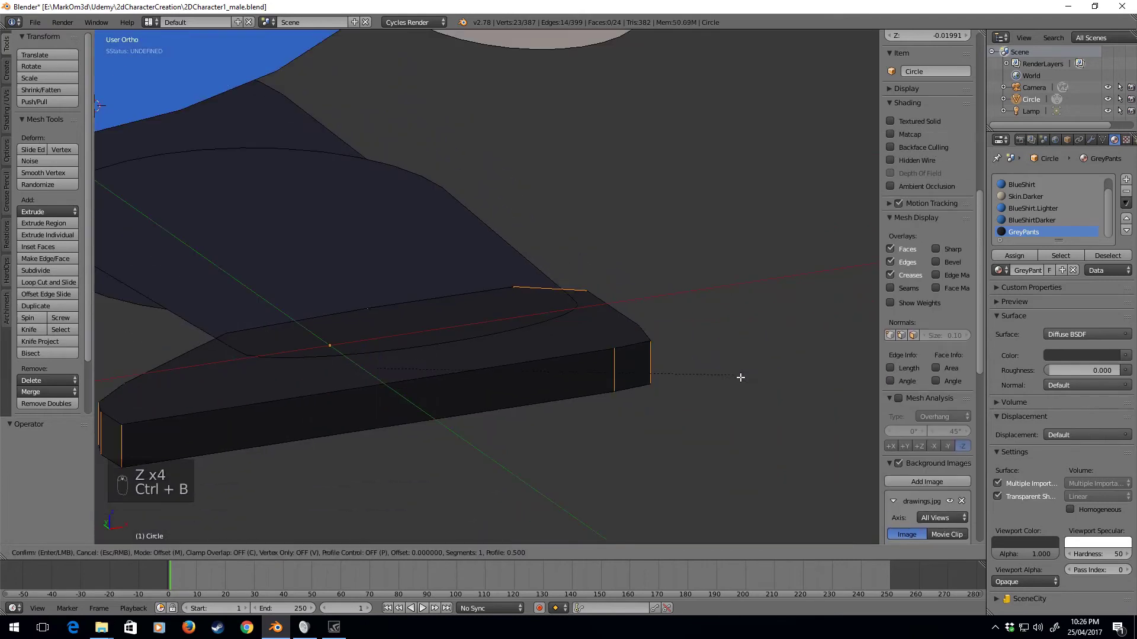
scroll(869, 409, "up", 1)
left_click(868, 409)
key("KP_7")
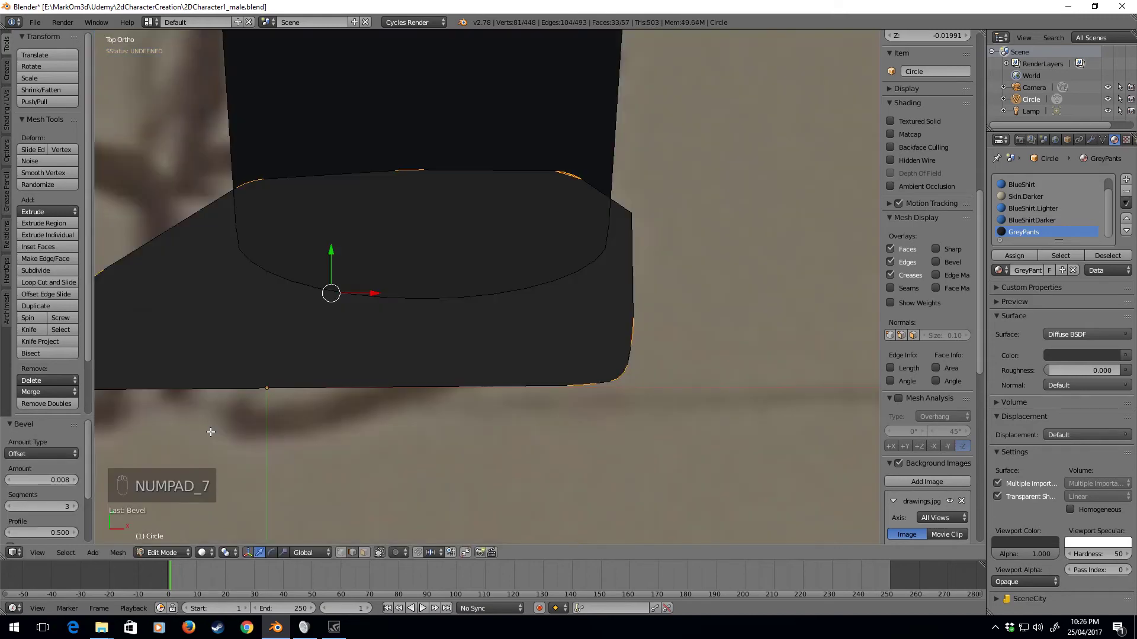
Step: Check the beveled shoe in solid display and undo the bevel along with the recent edge selections
key("z")
key("z")
key("z")
key("Tab")
key("Tab")
middle_click_drag(528, 391, 568, 447)
key("ctrl+z")
key("ctrl+z")
key("ctrl+z")
key("ctrl+z")
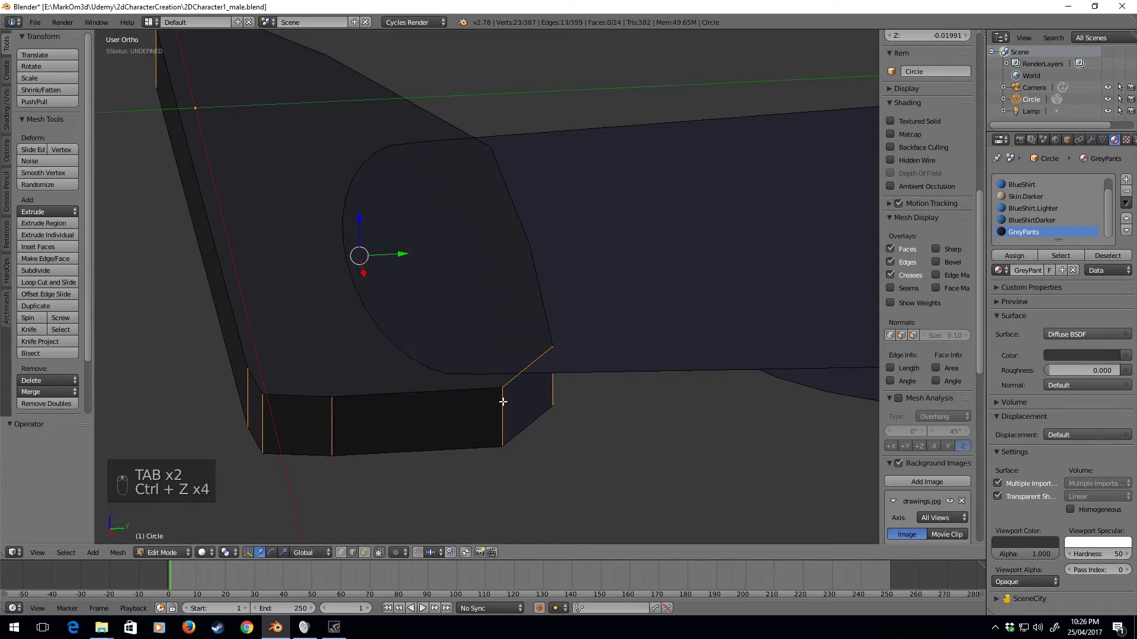
key("ctrl+z")
Step: Select the whole mesh and recalculate its normals to be consistent
key("a")
key("a")
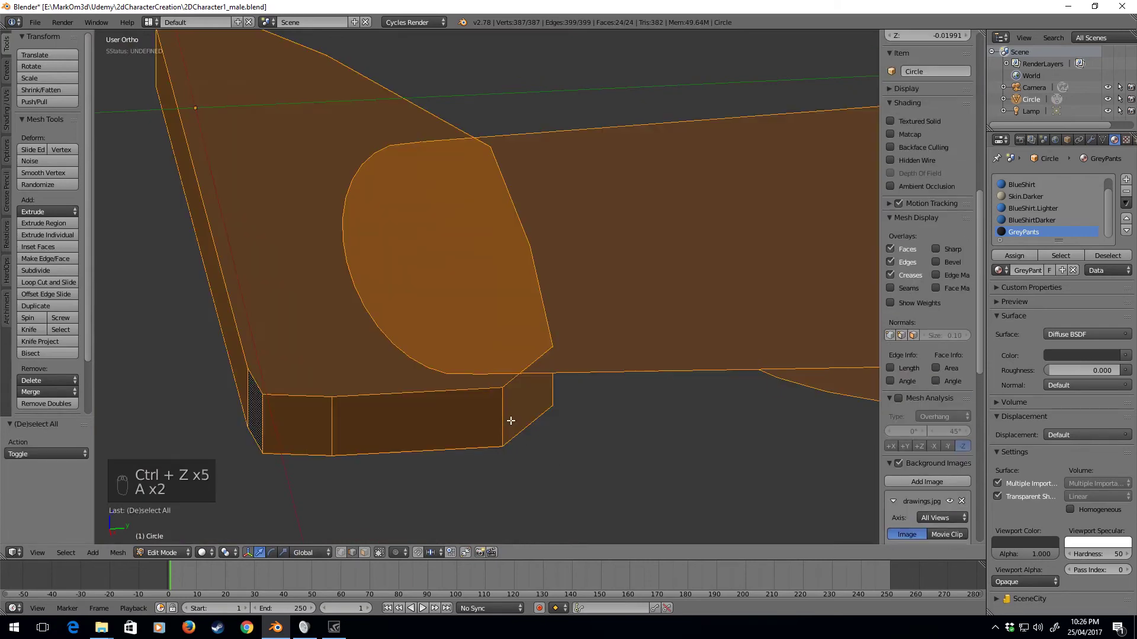
key("ctrl+n")
key("Tab")
key("Tab")
key("Tab")
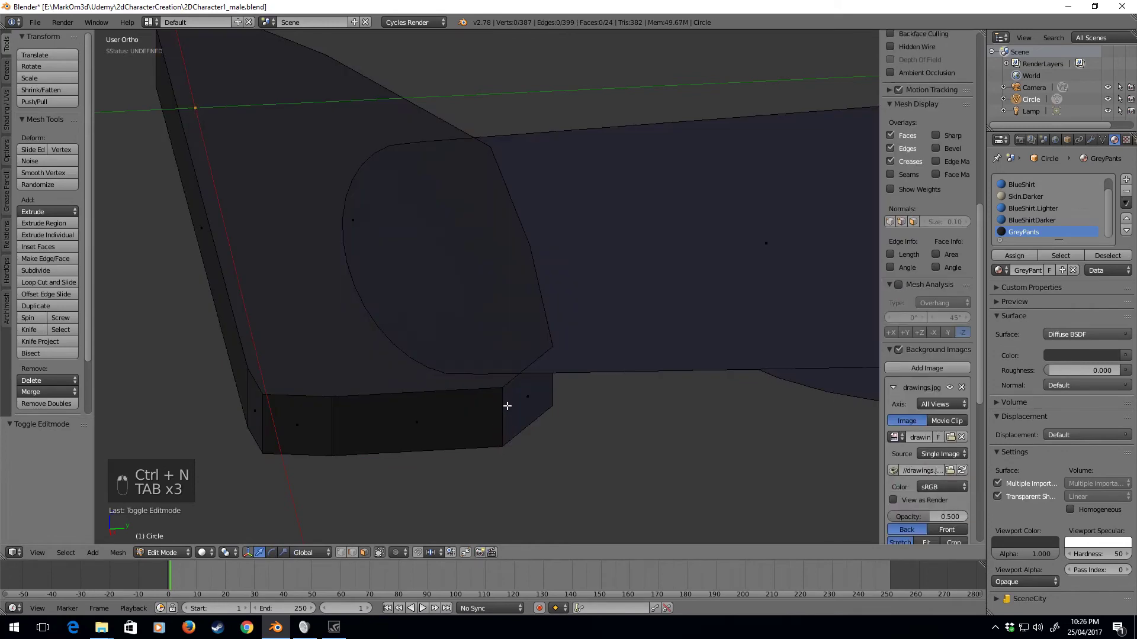
Step: Inspect the heel's corner face in wireframe and remove duplicate vertices from the whole mesh
right_click(507, 406)
right_click(480, 394)
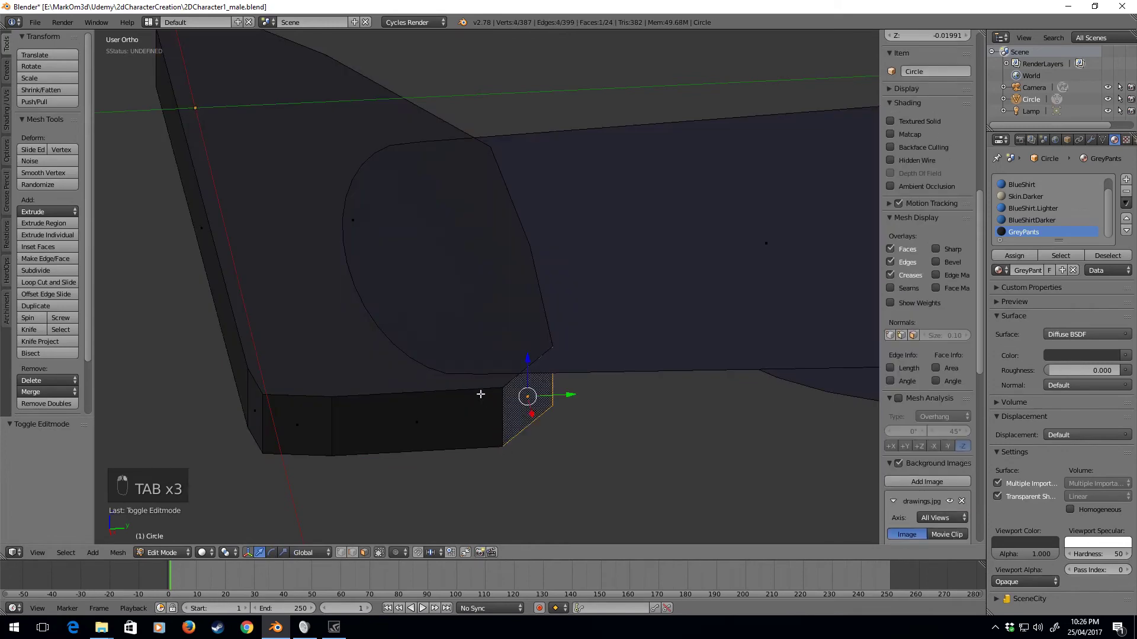
right_click(528, 414)
middle_click_drag(466, 483, 408, 494, "shift")
key("z")
scroll(481, 481, "up", 3)
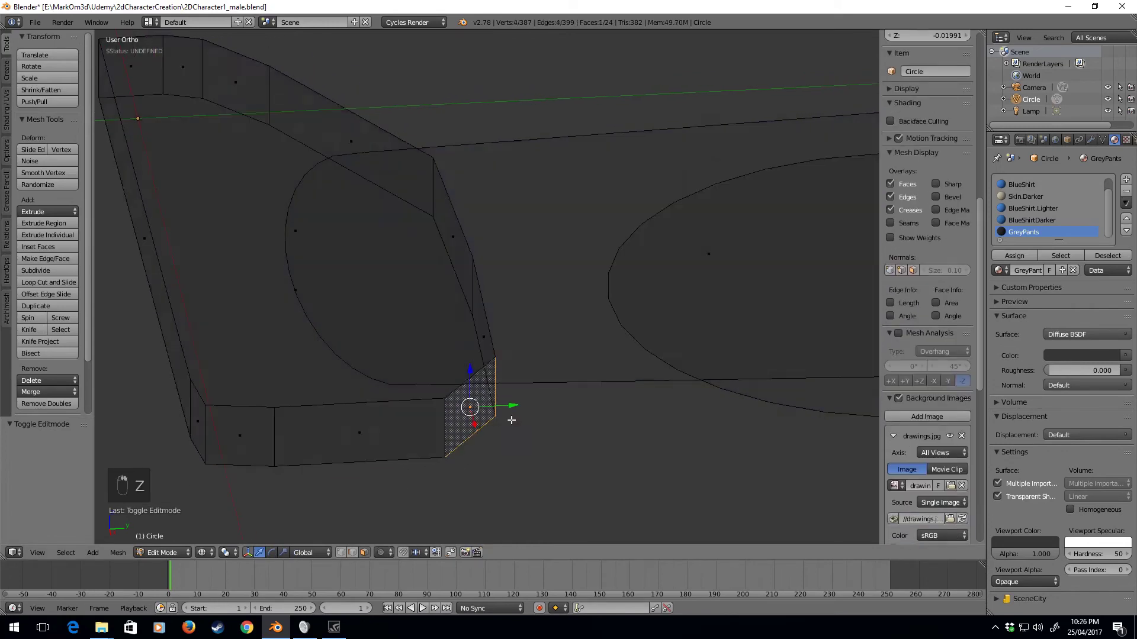
middle_click_drag(482, 480, 519, 362, "shift")
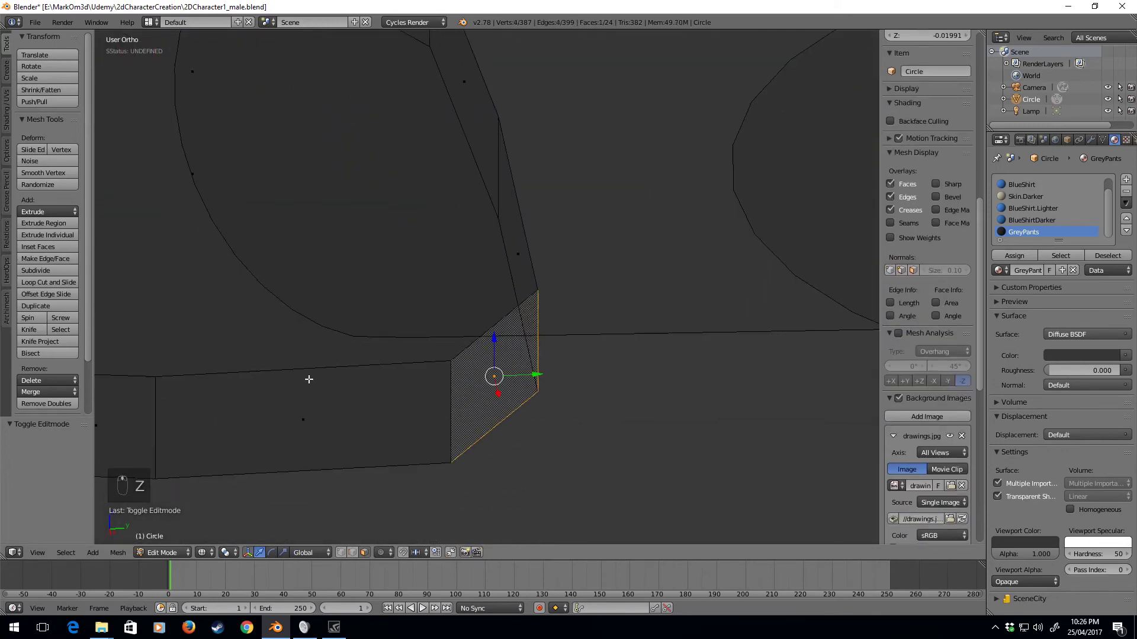
key("a")
key("a")
key("a")
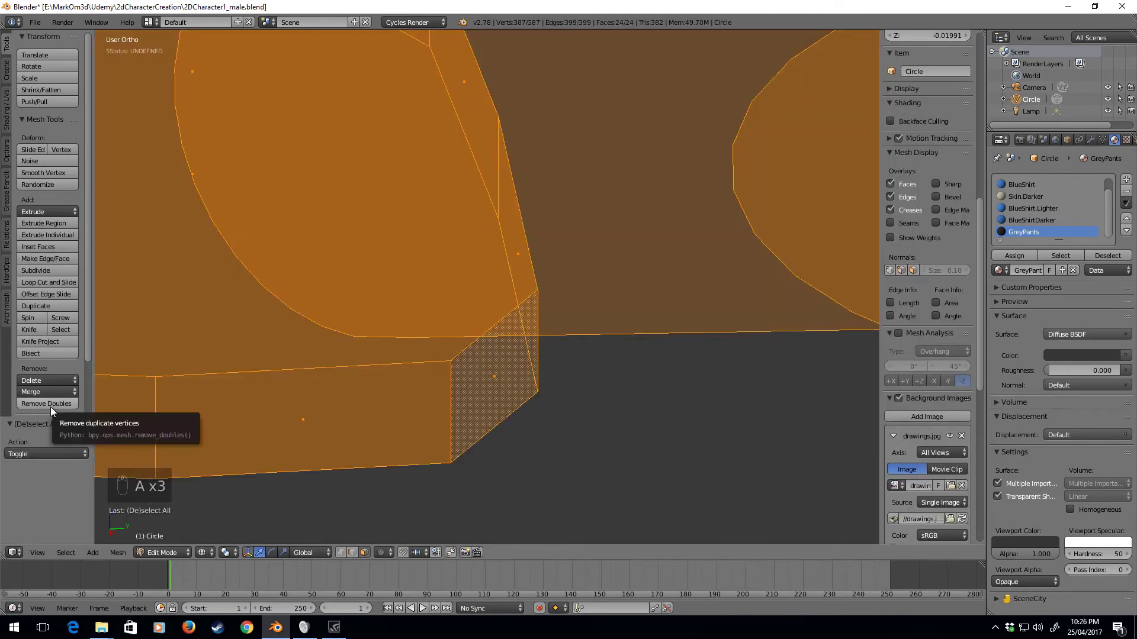
left_click(50, 404)
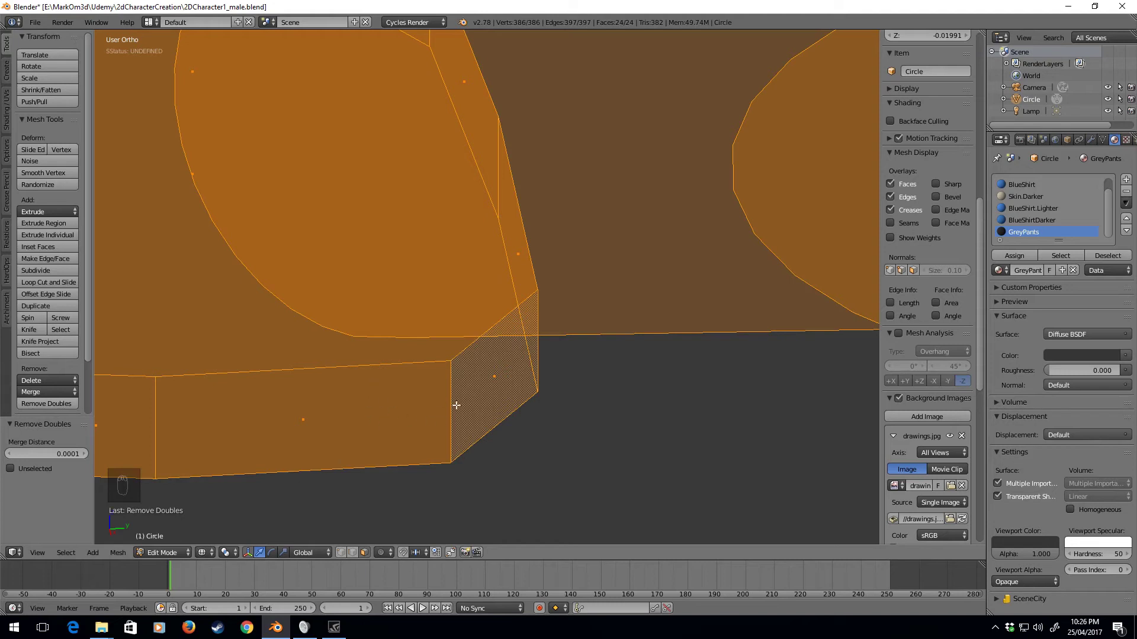
Step: Select the linked shoe geometry and reduce the selection to its vertical side edges
right_click(301, 429)
key("ctrl+l")
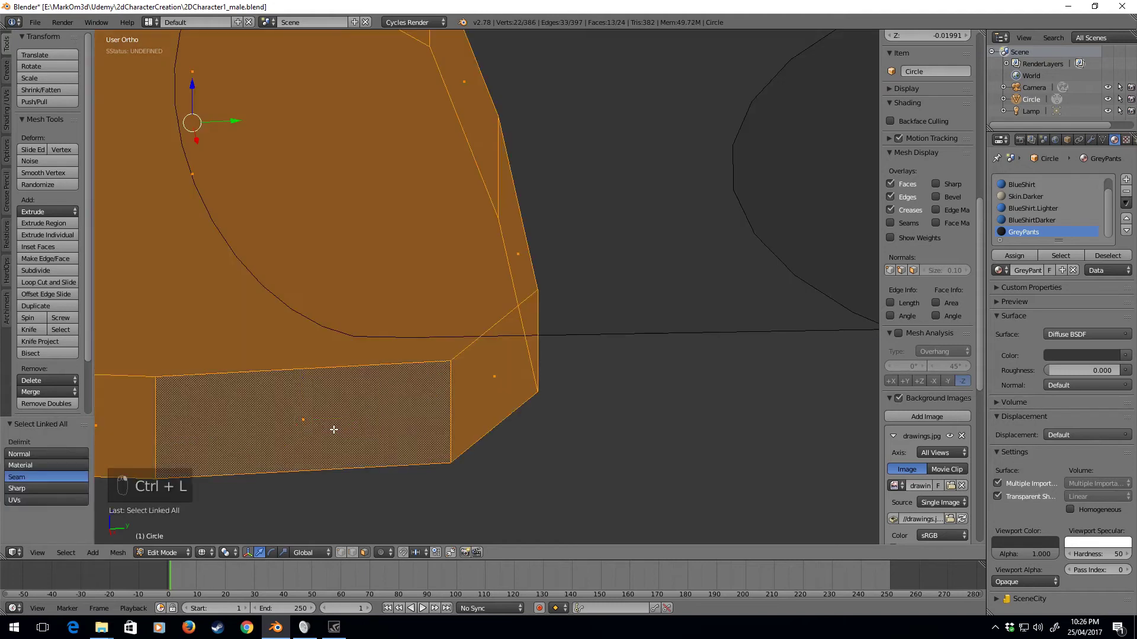
right_click(342, 366)
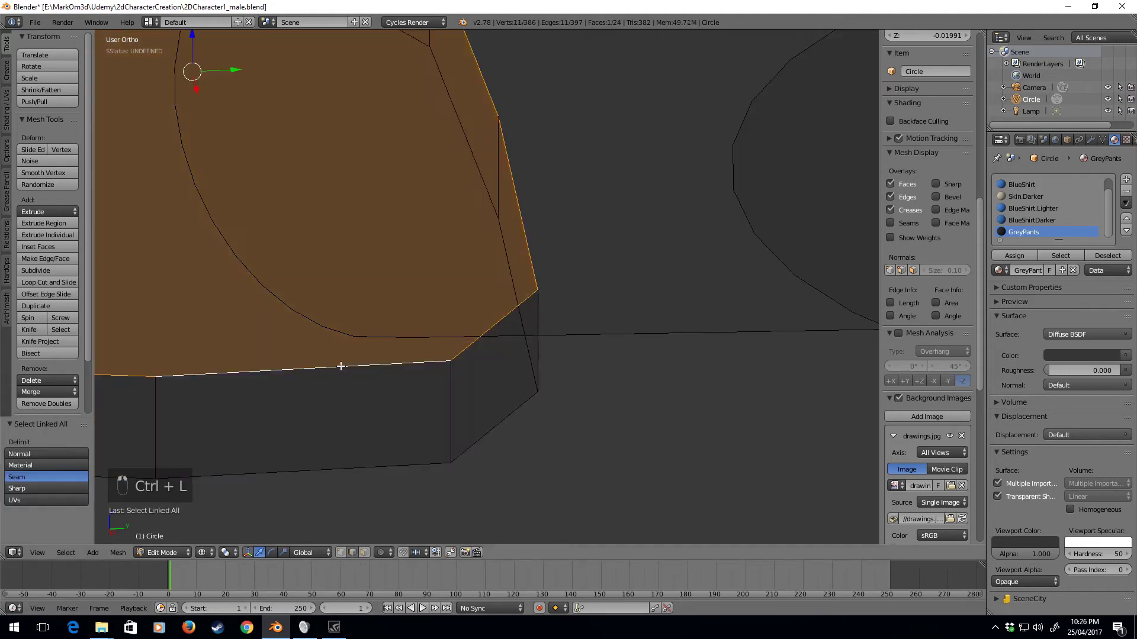
key("ctrl+z")
key("ctrl+z")
scroll(583, 412, "down", 4)
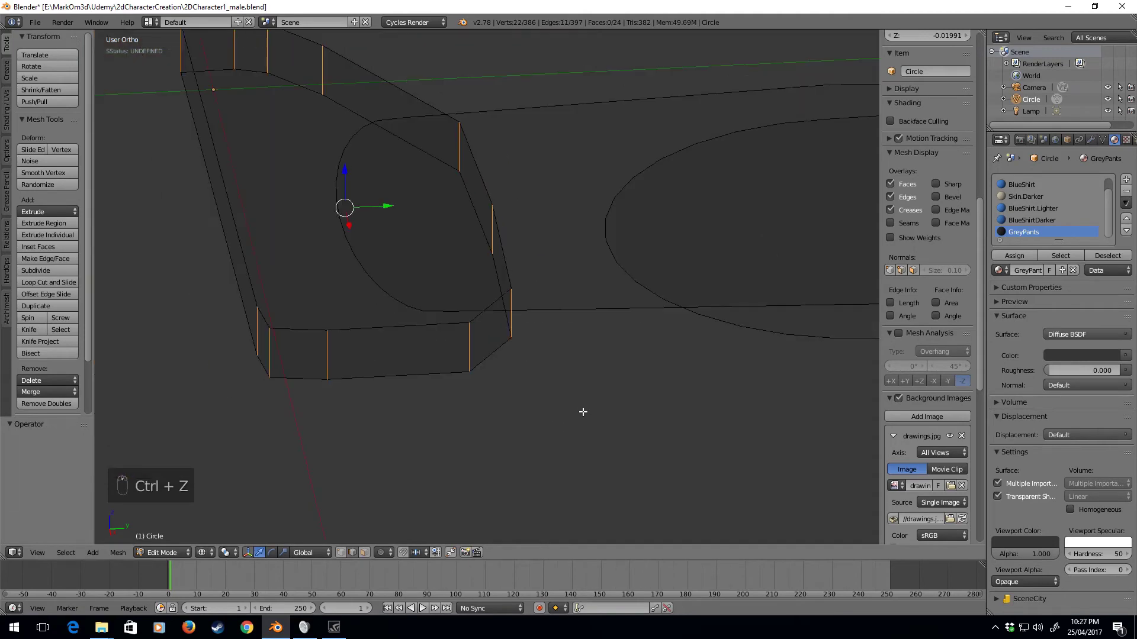
Step: Try a bevel of about 0.015 with 3 segments on the shoe's vertical edges, and undo it
key("KP_7")
key("ctrl+b")
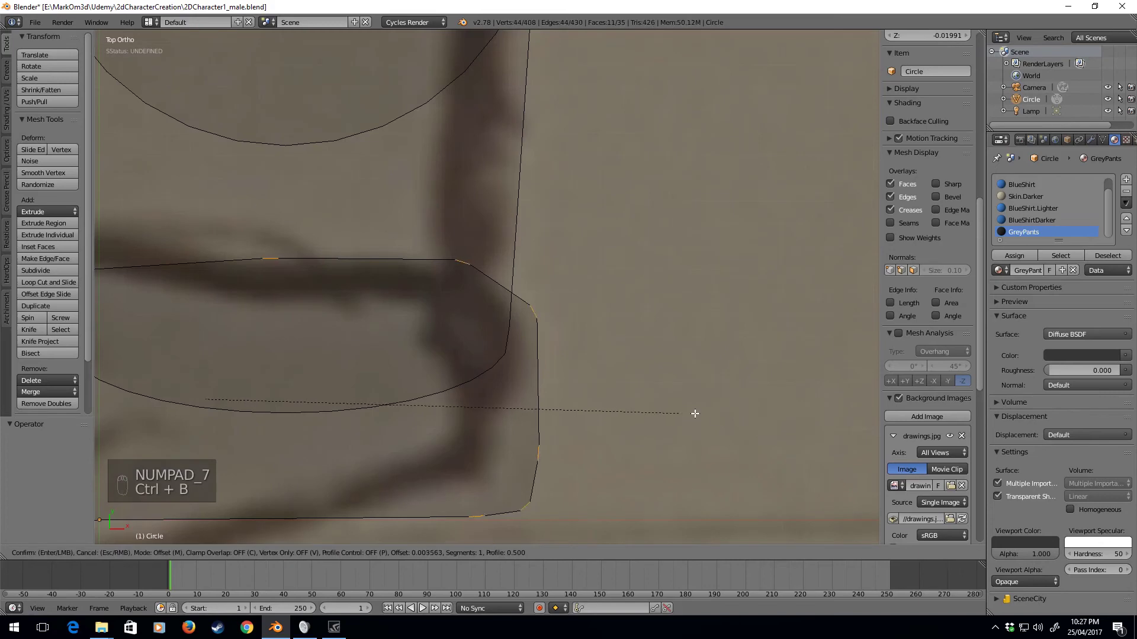
scroll(709, 414, "up", 2)
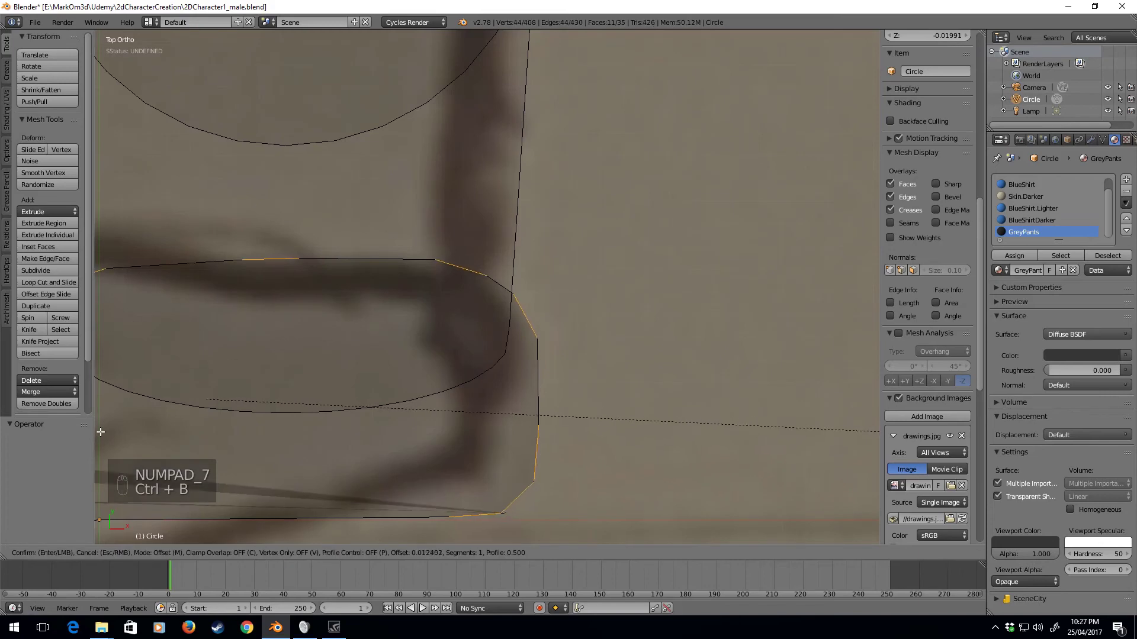
left_click(148, 445)
scroll(487, 421, "down", 3)
middle_click_drag(373, 401, 627, 366, "shift")
scroll(627, 366, "up", 3)
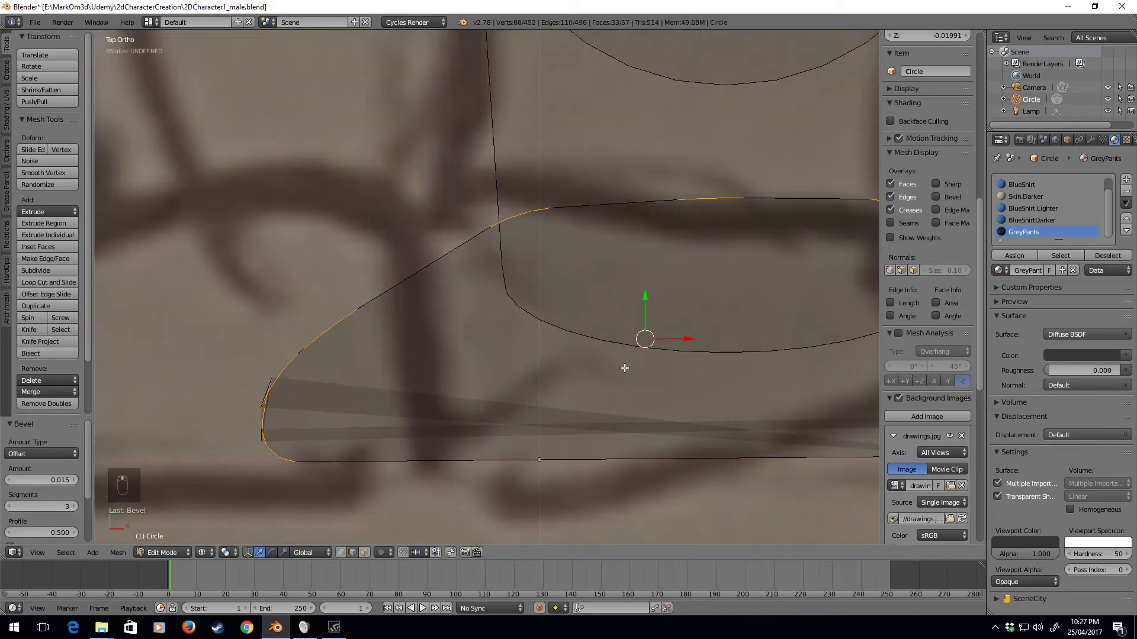
key("ctrl+z")
Step: Try beveling the shoe's vertical edges by about 0.007 with 5 segments and view it in solid object display
key("ctrl+b")
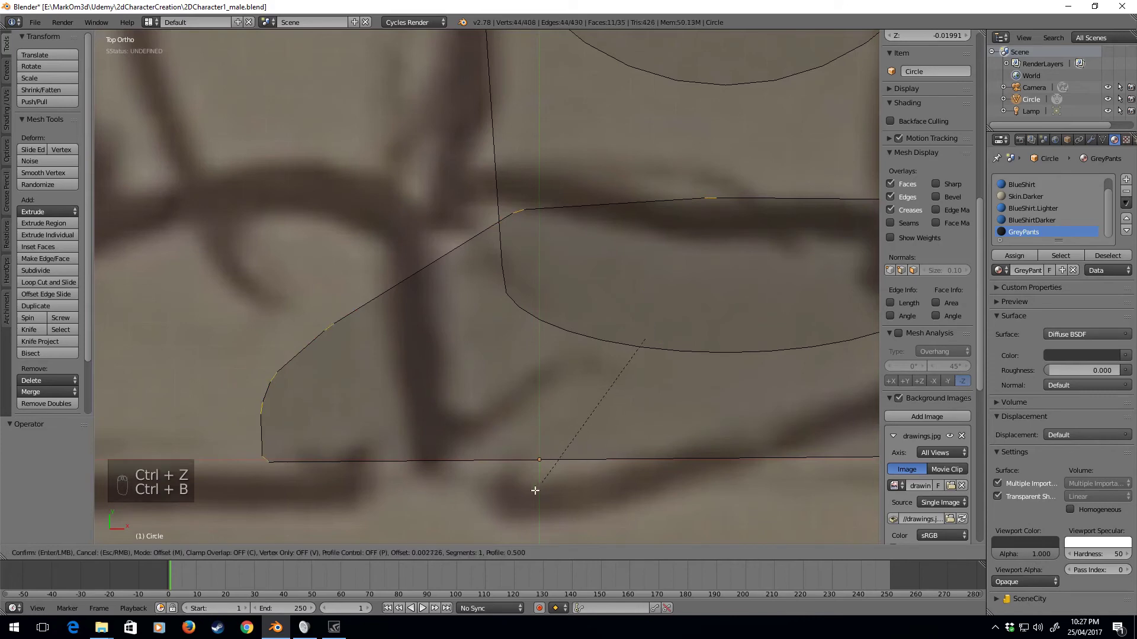
scroll(474, 36, "up", 2)
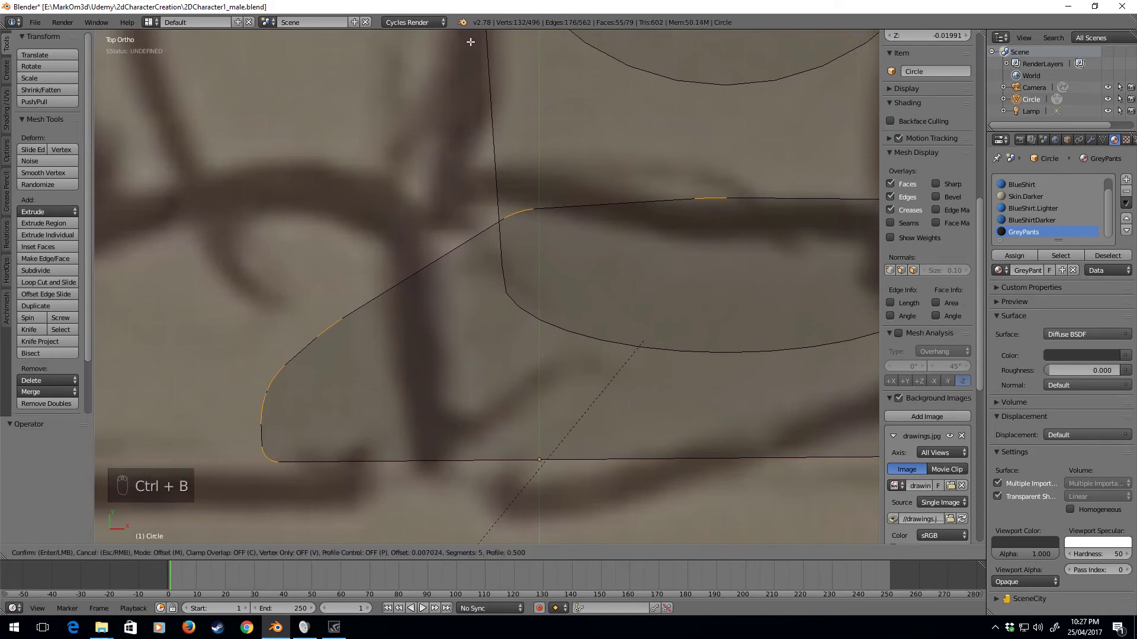
left_click(475, 36)
key("z")
key("z")
key("z")
key("Tab")
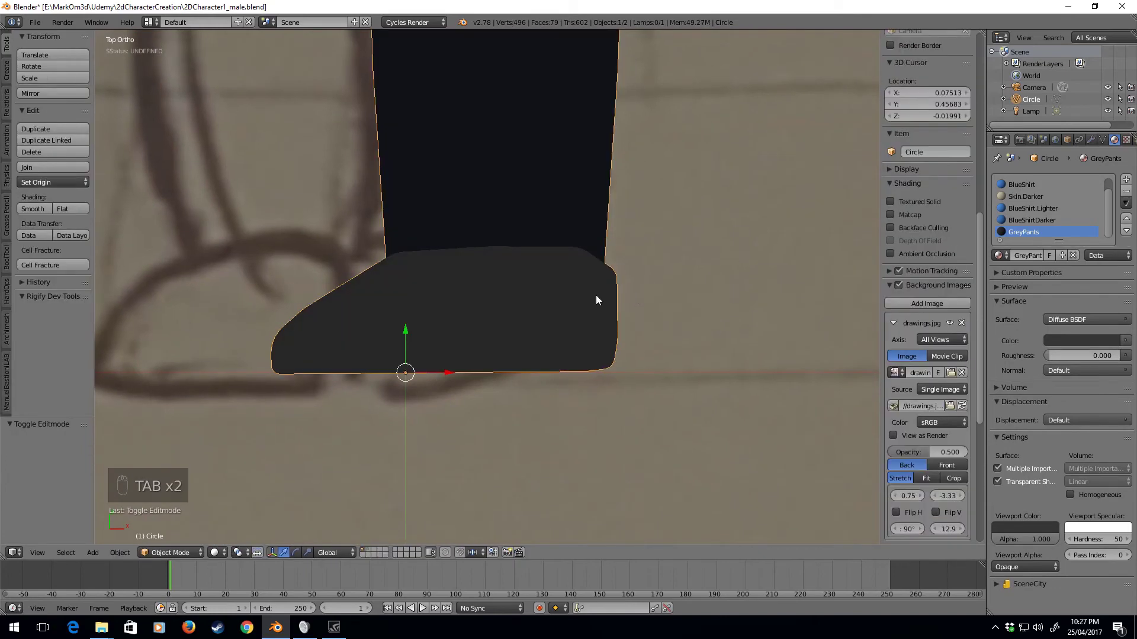
Step: Return to mesh editing and undo the 5-segment bevel on the shoe
scroll(368, 332, "up", 2)
key("Tab")
middle_click_drag(368, 333, 473, 299, "shift")
key("ctrl+z")
key("ctrl+z")
key("ctrl+z")
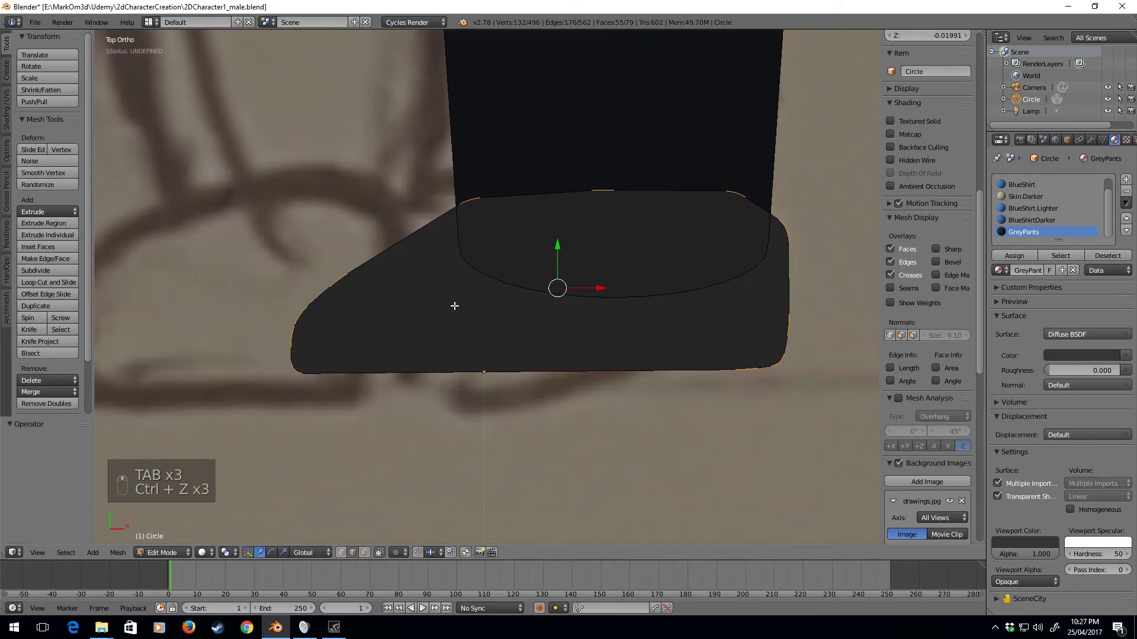
Step: Box-select the shoe's upper toe corner in vertex mode and move it 0.005 along X and 0.007 along Y
key("ctrl+z")
key("ctrl+z")
scroll(578, 312, "up", 3)
scroll(578, 312, "up", 1)
key("z")
middle_click_drag(536, 365, 438, 408, "shift")
left_click(341, 552)
right_click(477, 307)
key("b")
left_click_drag(486, 296, 465, 323)
key("h")
key("ctrl+z")
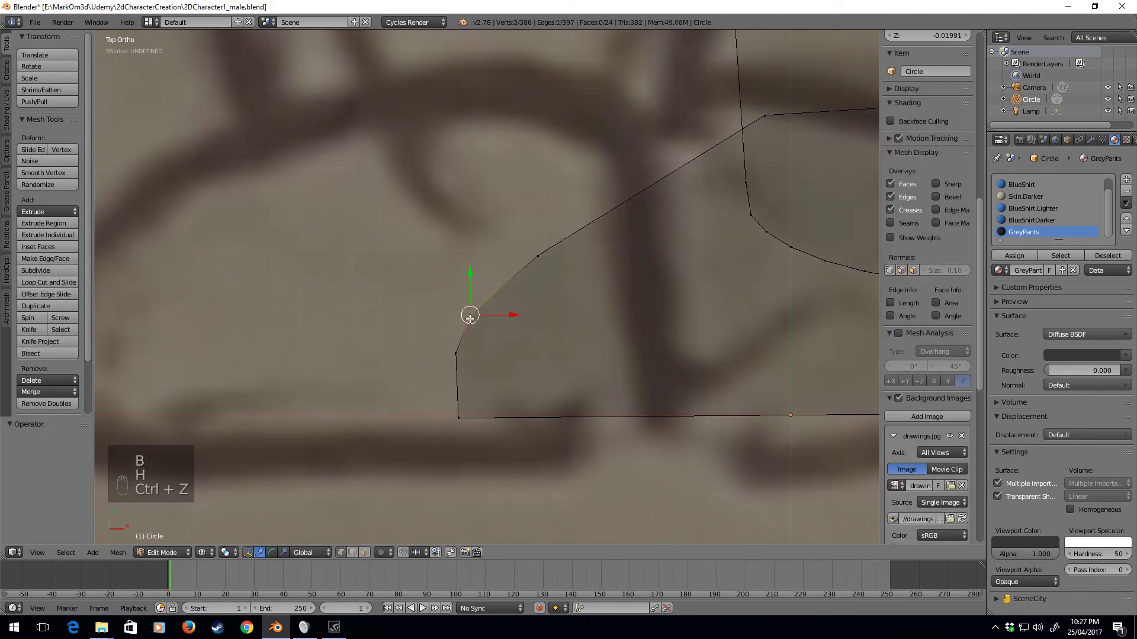
key("g")
left_click(483, 298)
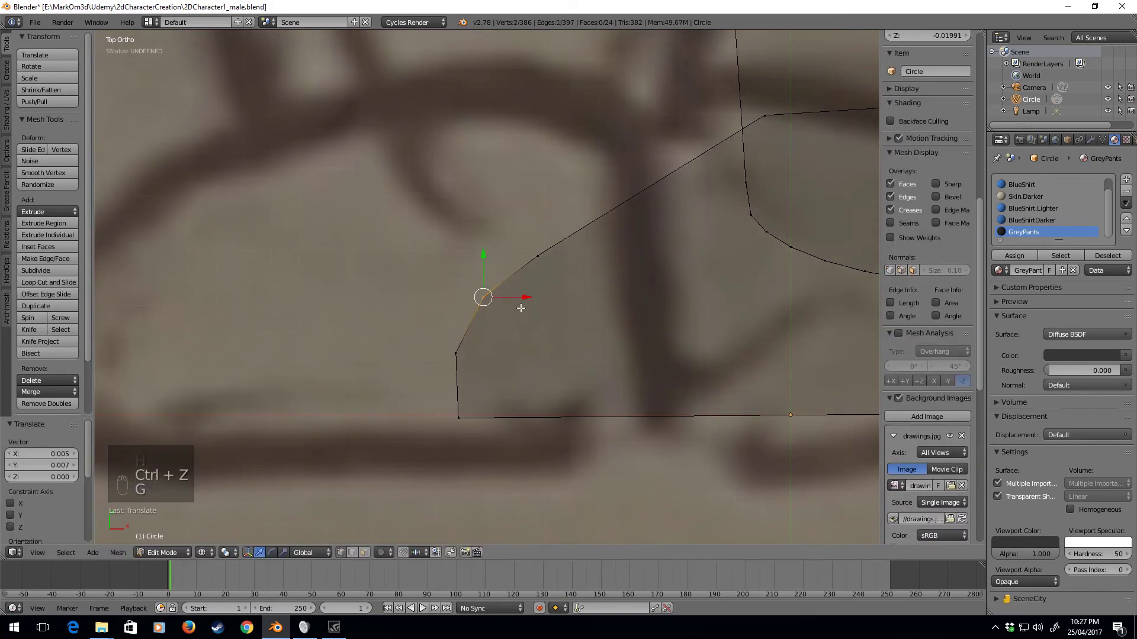
Step: Reselect the linked shoe mesh and deselect its top and bottom faces, leaving its vertical edges selected
middle_click_drag(572, 284, 550, 254, "shift")
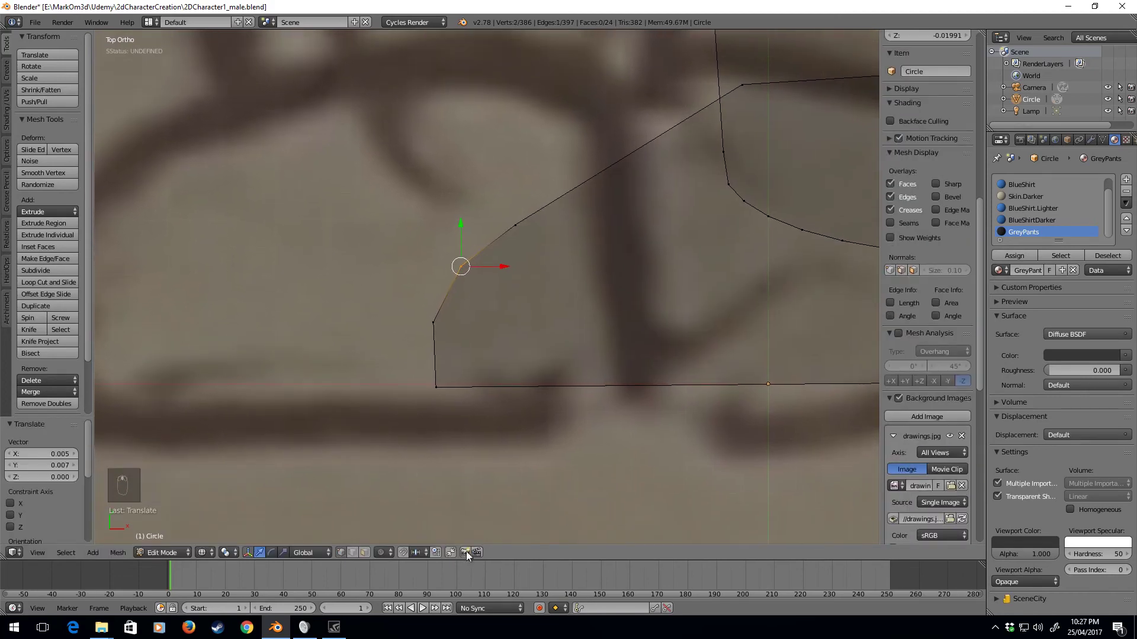
key("ctrl+l")
middle_click_drag(524, 493, 566, 325)
right_click(564, 323)
right_click(564, 316, "alt+shift")
Step: Bevel the shoe's vertical edges by about 0.010 with 7 segments from the top view
key("KP_7")
key("ctrl+b")
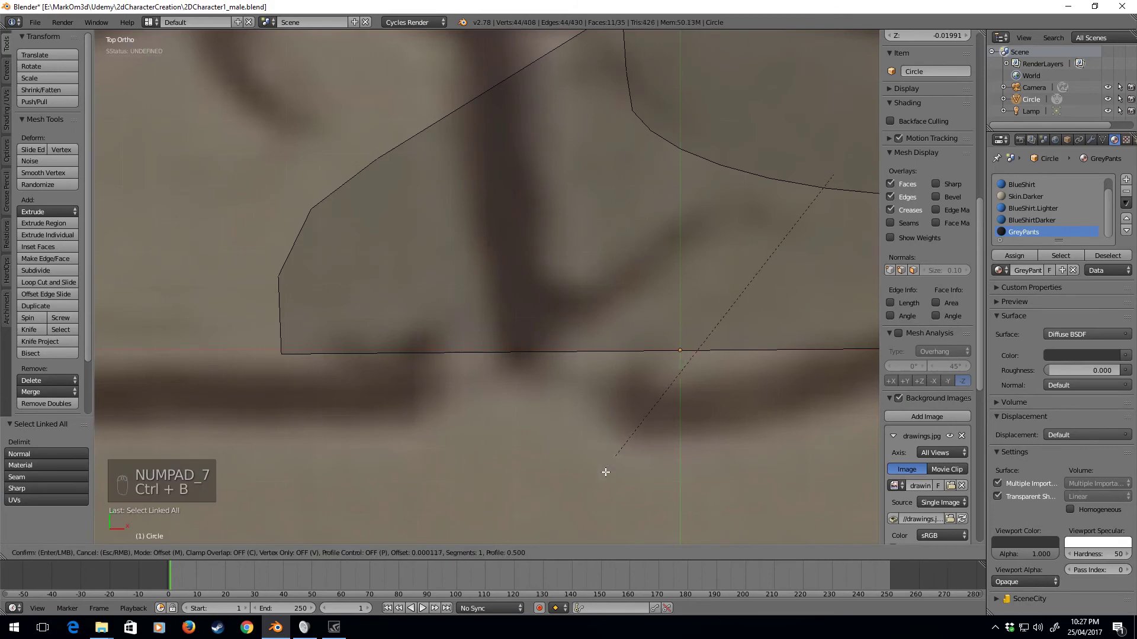
scroll(363, 109, "up", 5)
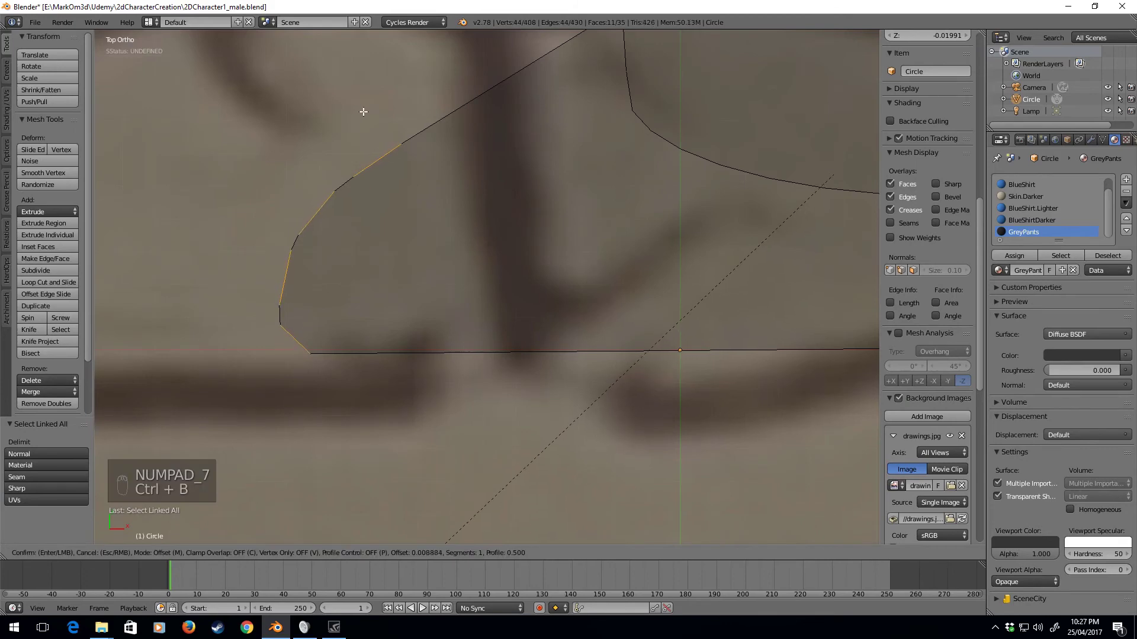
left_click(341, 147)
scroll(634, 180, "down", 5)
middle_click_drag(650, 234, 595, 246, "shift")
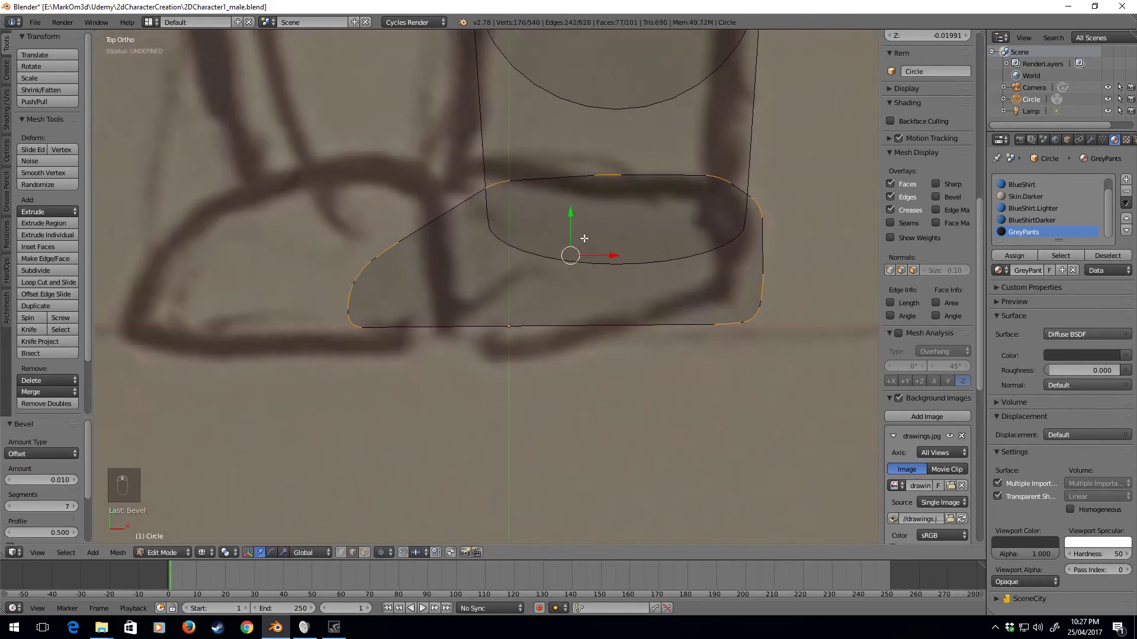
Step: Examine the rounded shoe against the leg and sketch in solid and wireframe display outside mesh editing
key("z")
key("z")
key("z")
key("Tab")
key("Tab")
middle_click_drag(668, 222, 487, 320, "shift")
scroll(486, 311, "down", 2)
key("Tab")
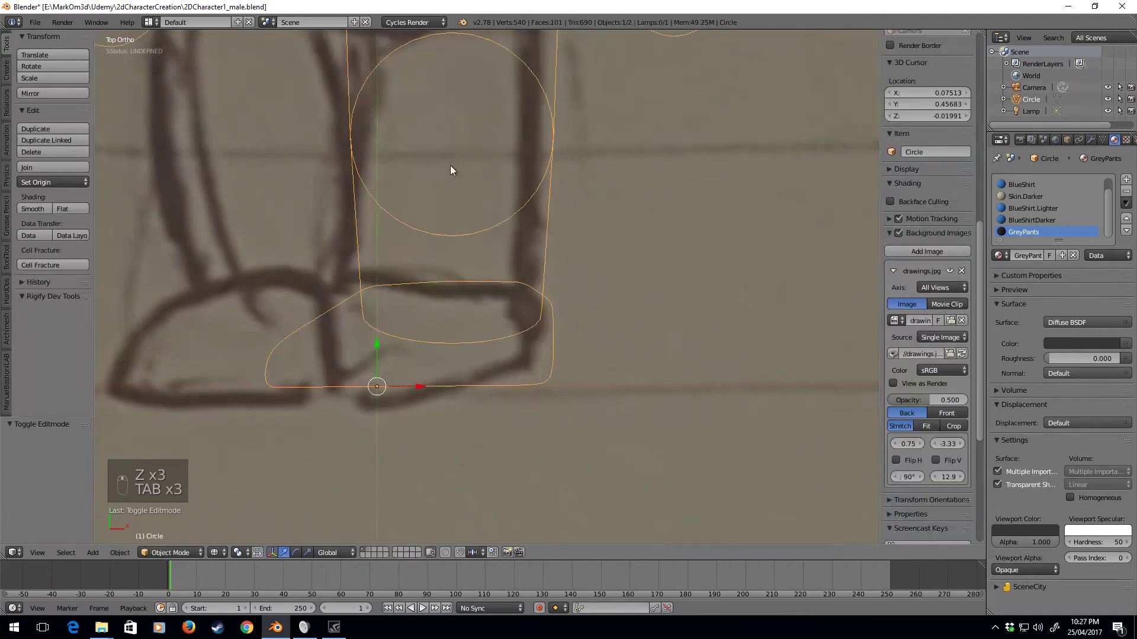
middle_click_drag(443, 121, 460, 275, "shift")
key("z")
scroll(463, 278, "down", 2)
middle_click_drag(516, 406, 576, 254, "shift")
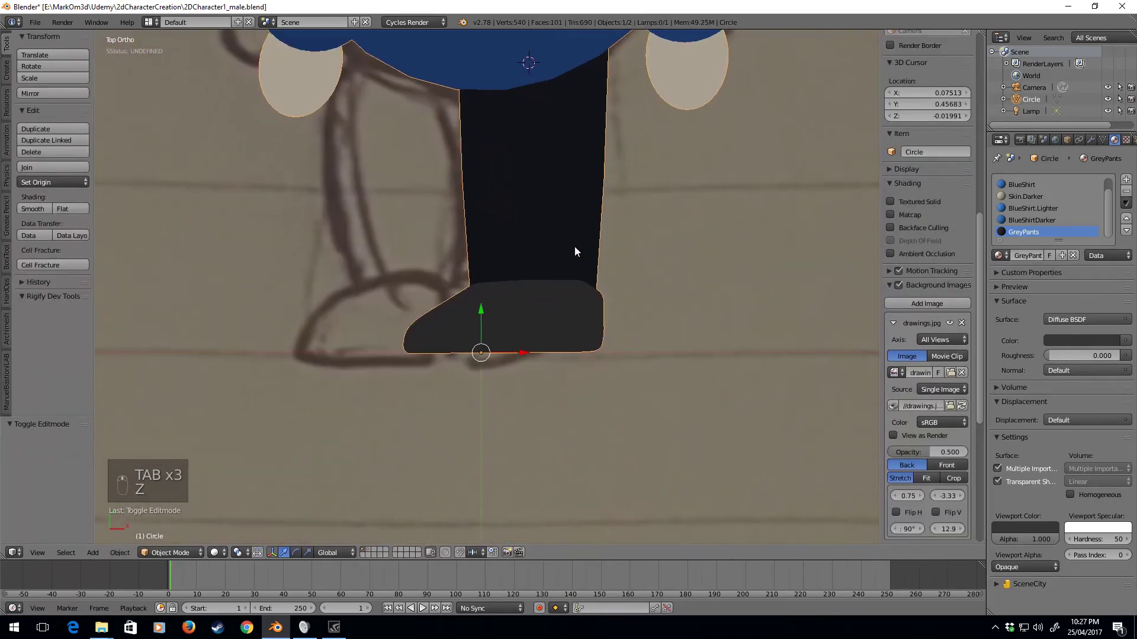
scroll(576, 290, "up", 3)
scroll(503, 313, "down", 1)
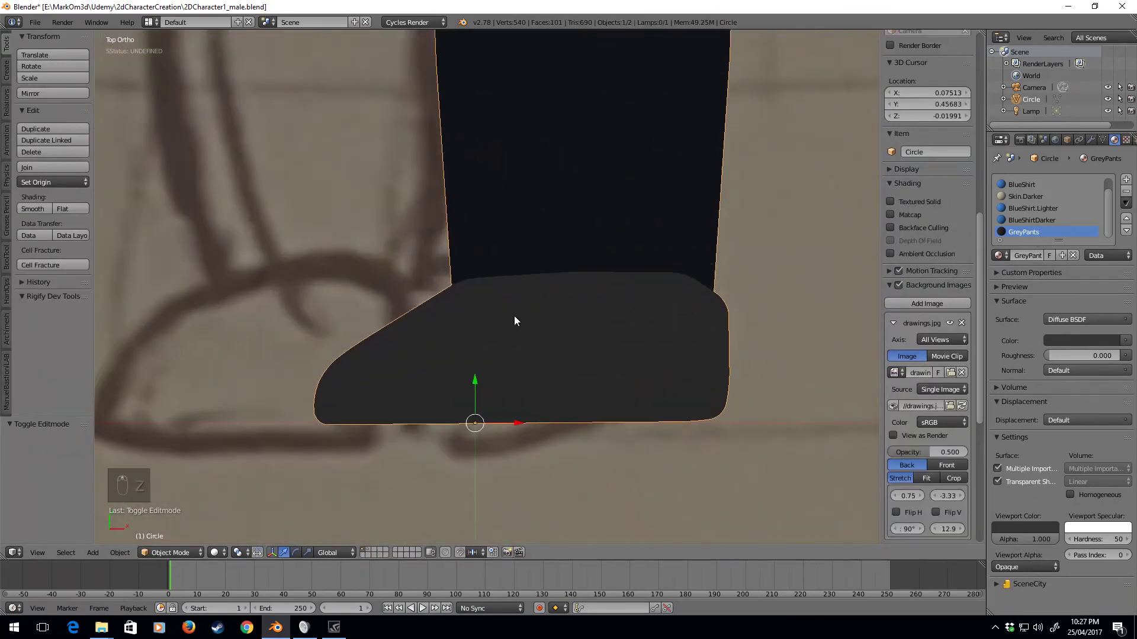
Step: Select all geometry of the character mesh and make its normals consistent again
key("Tab")
key("a")
key("a")
key("a")
key("a")
key("ctrl+n")
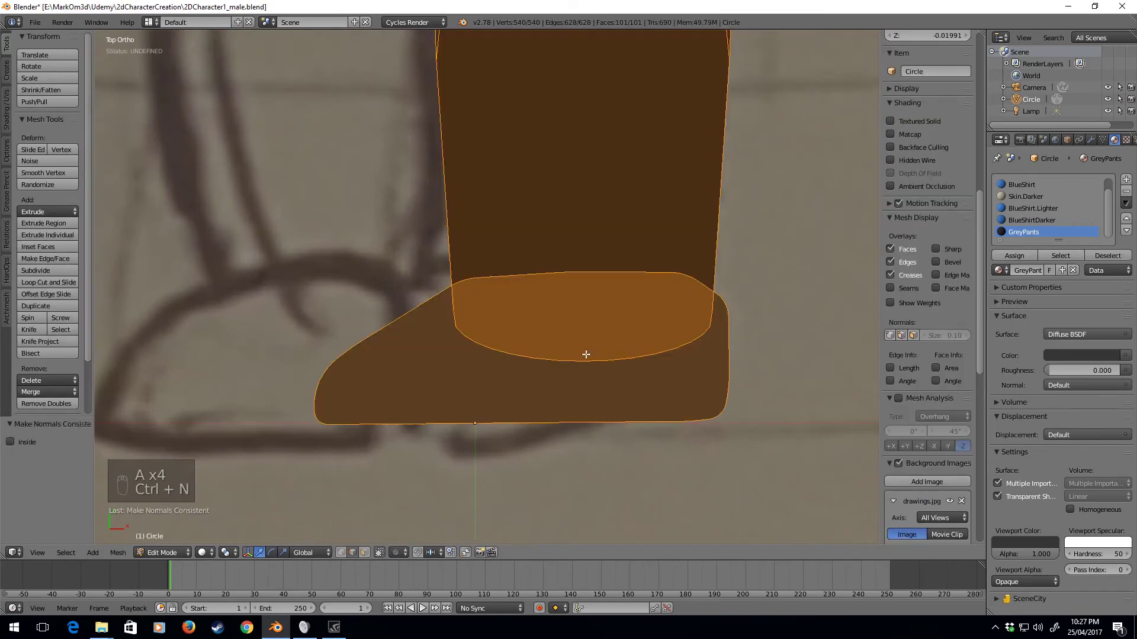
Step: Check the shoe from an angled view in rendered display, and return to mesh editing in wireframe
key("Tab")
scroll(565, 360, "down", 3)
mouse_move(563, 349)
middle_mouse_down()
mouse_move(481, 283)
mouse_move(488, 232)
mouse_move(567, 417)
middle_mouse_up()
key("shift+z")
key("Tab")
key("z")
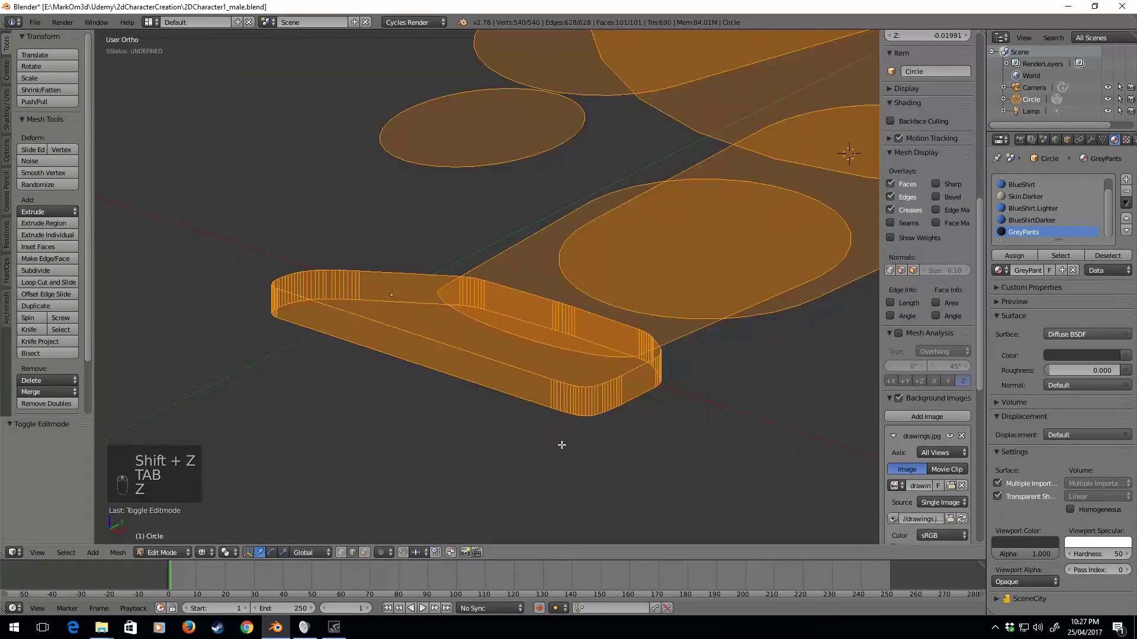
Step: Delete the vertices of the shoe's lower face loop, leaving one flat shoe outline
right_click(513, 394)
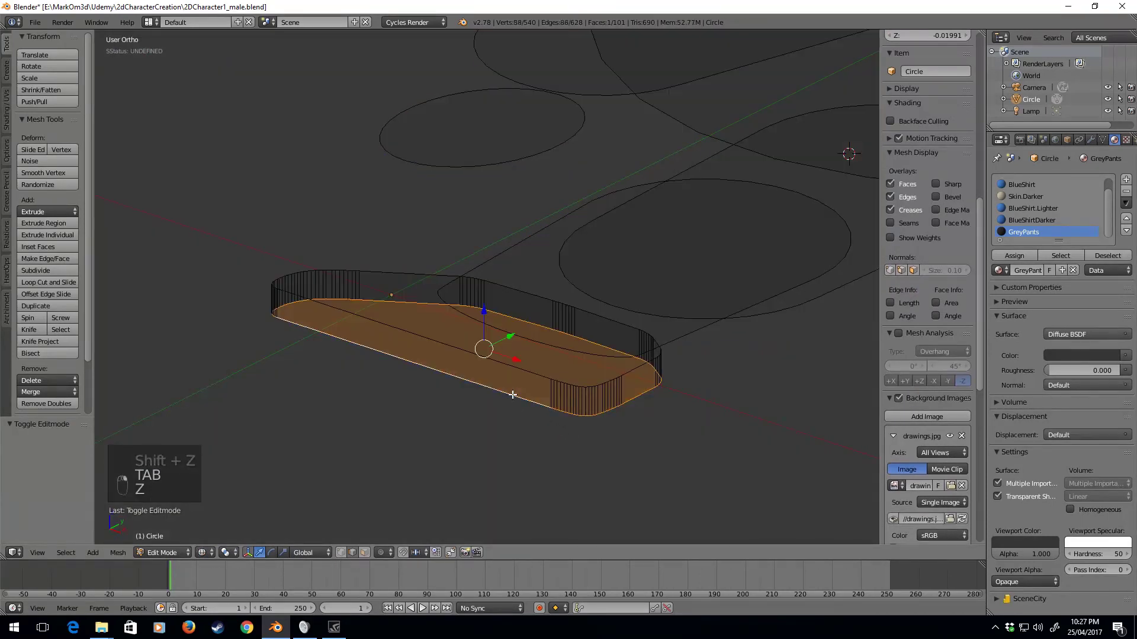
key("Delete")
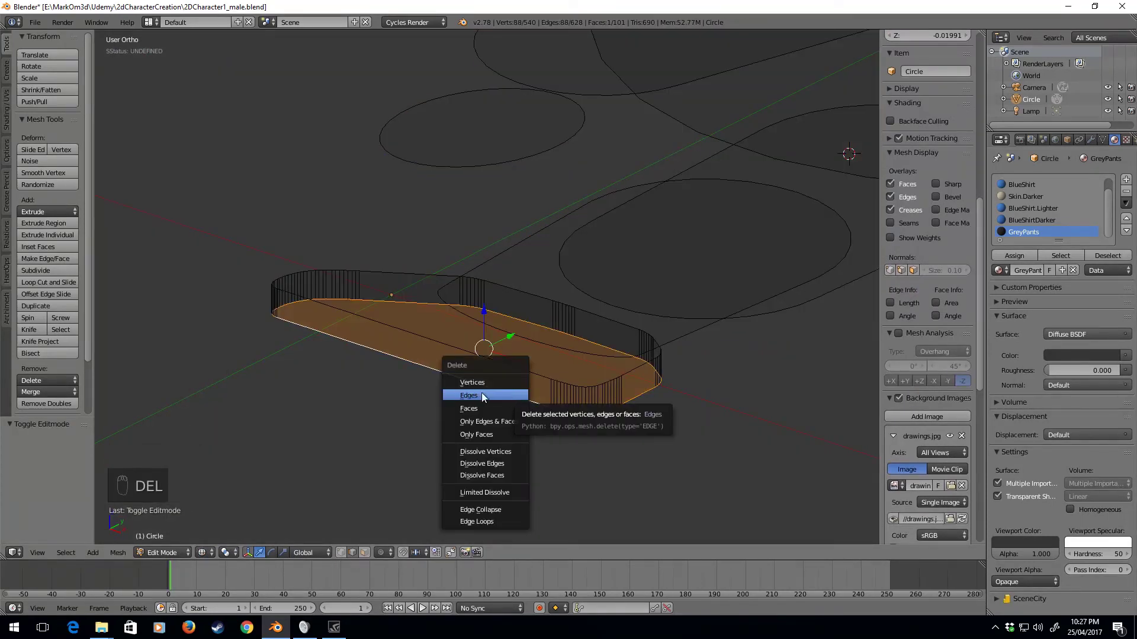
left_click(485, 382)
key("KP_7")
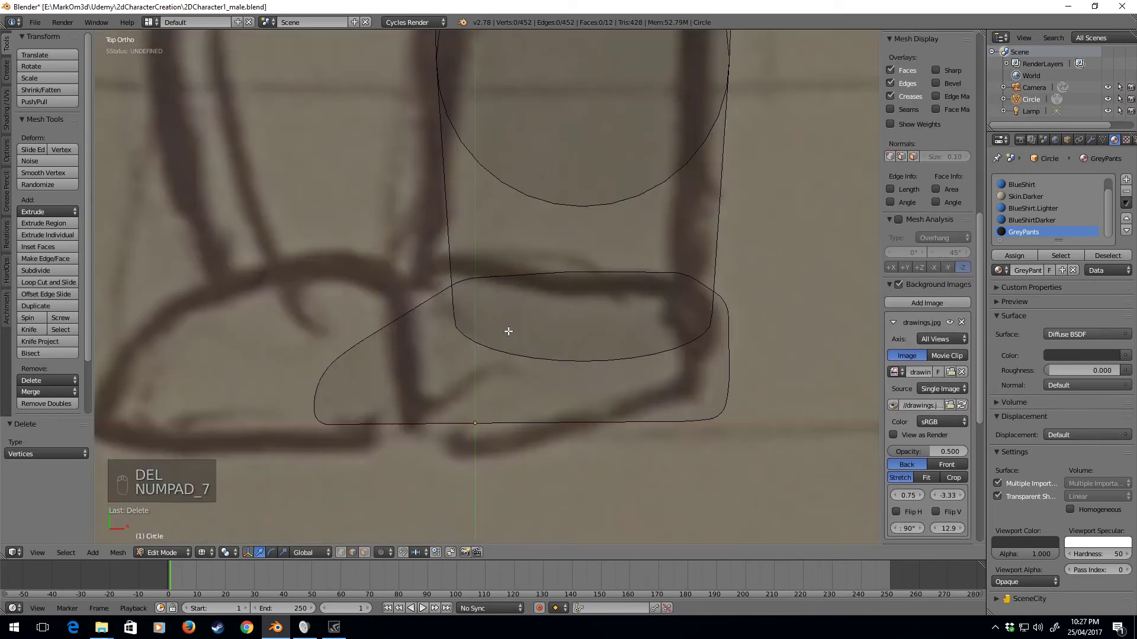
Step: Select all geometry in solid display, make its normals consistent, and leave mesh editing
key("z")
key("a")
key("a")
key("a")
key("a")
key("ctrl+n")
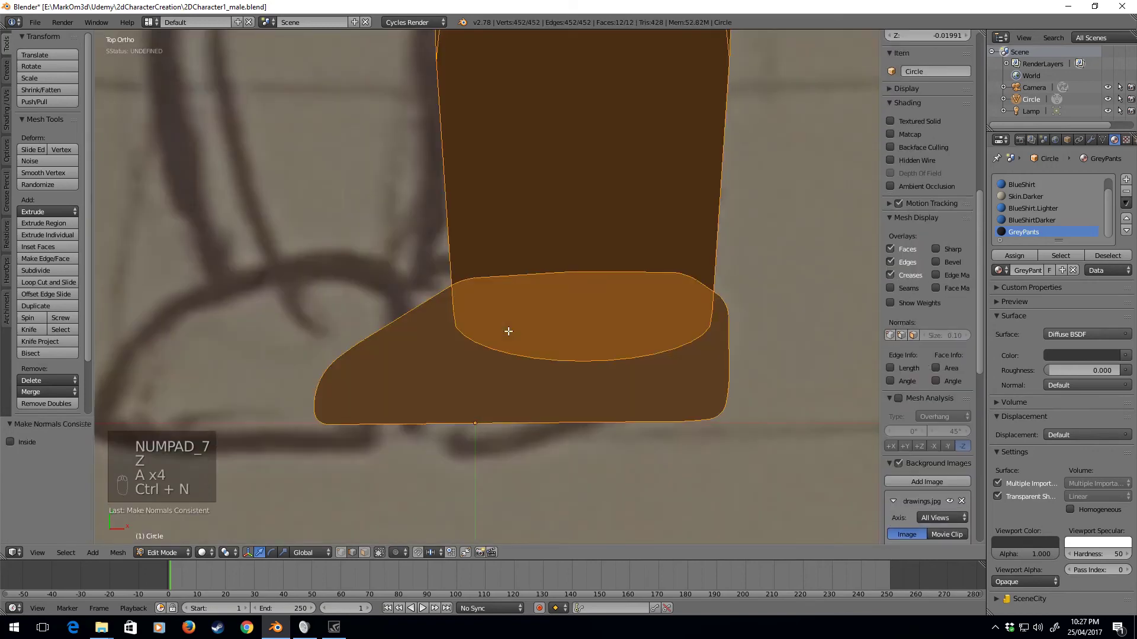
key("z")
key("z")
key("Tab")
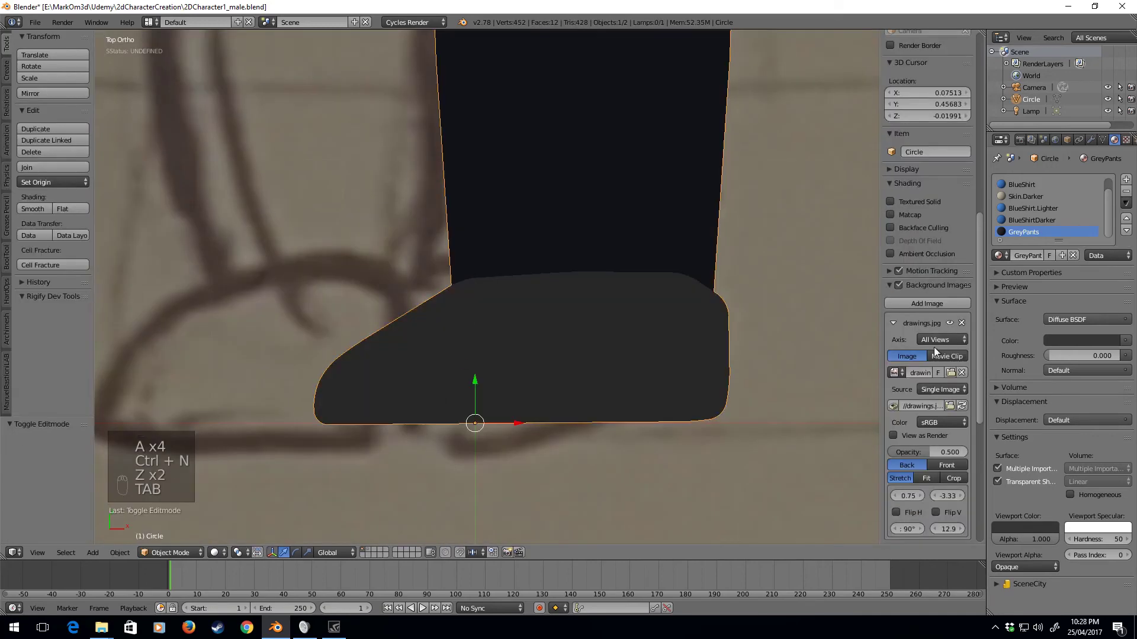
Step: Add a material slot with a new material named BlackShoes and a black surface colour
left_click(1127, 180)
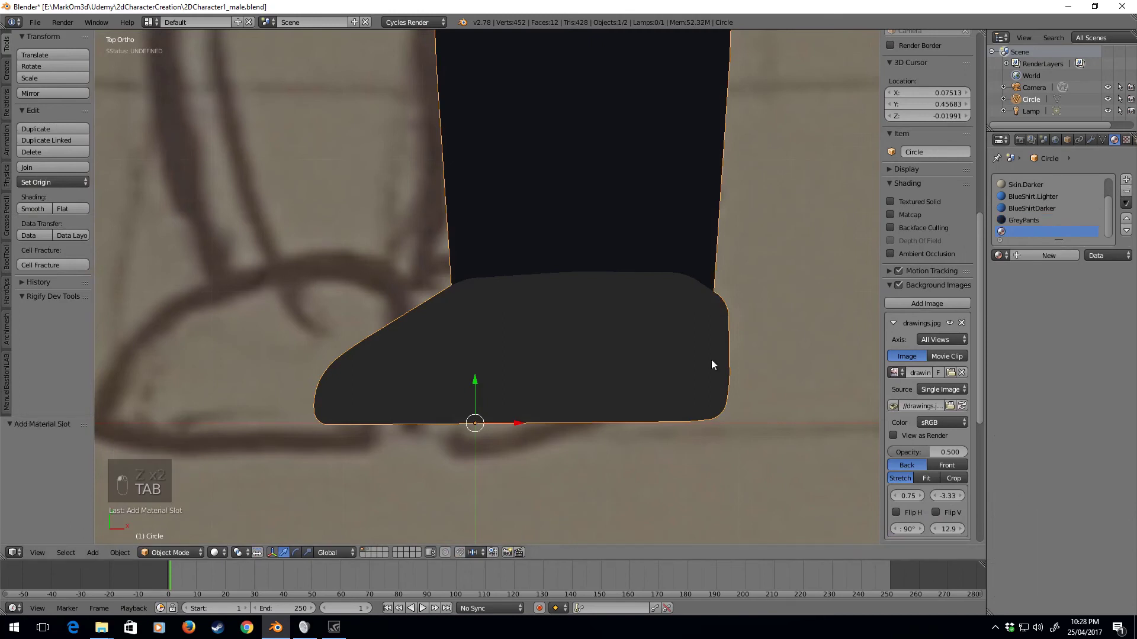
left_click(999, 256)
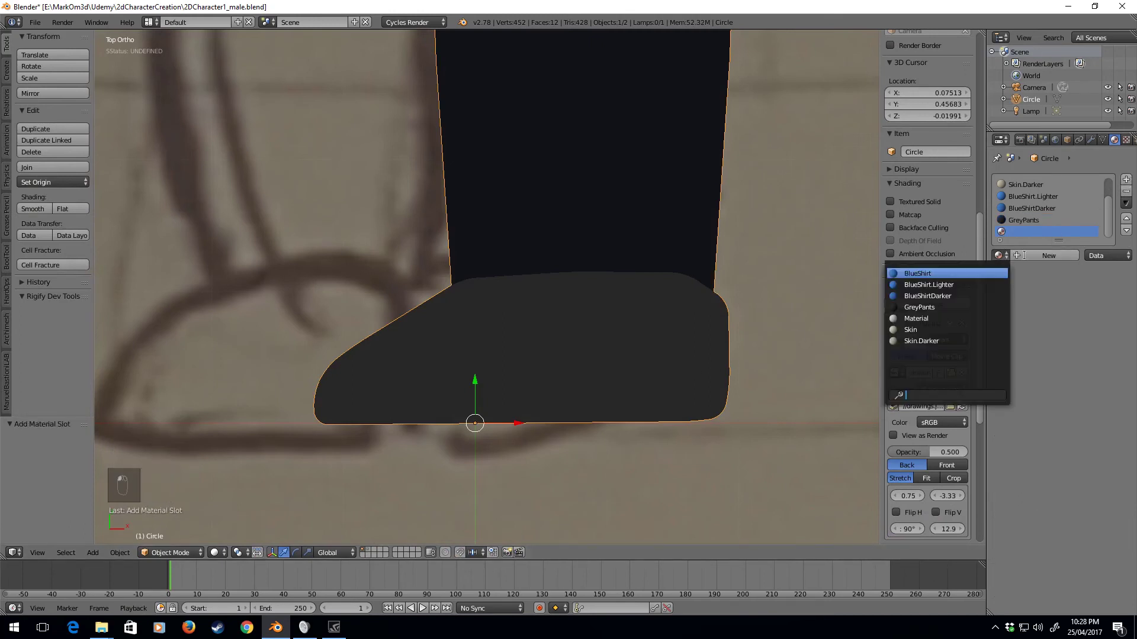
left_click(1050, 256)
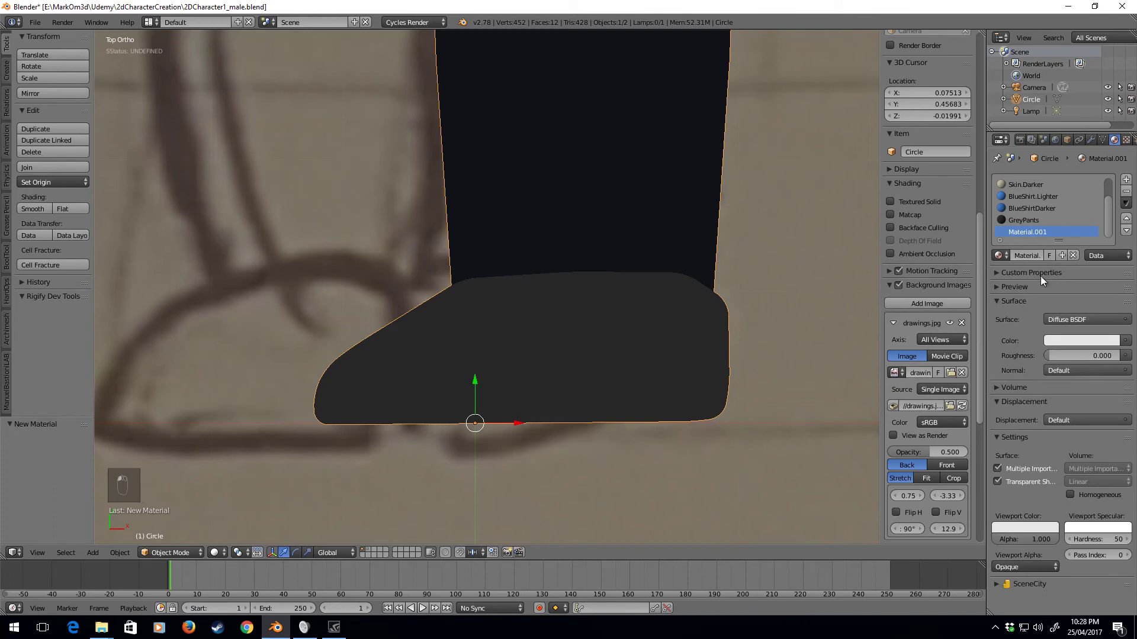
left_click(1064, 339)
left_click_drag(1115, 242, 1110, 257)
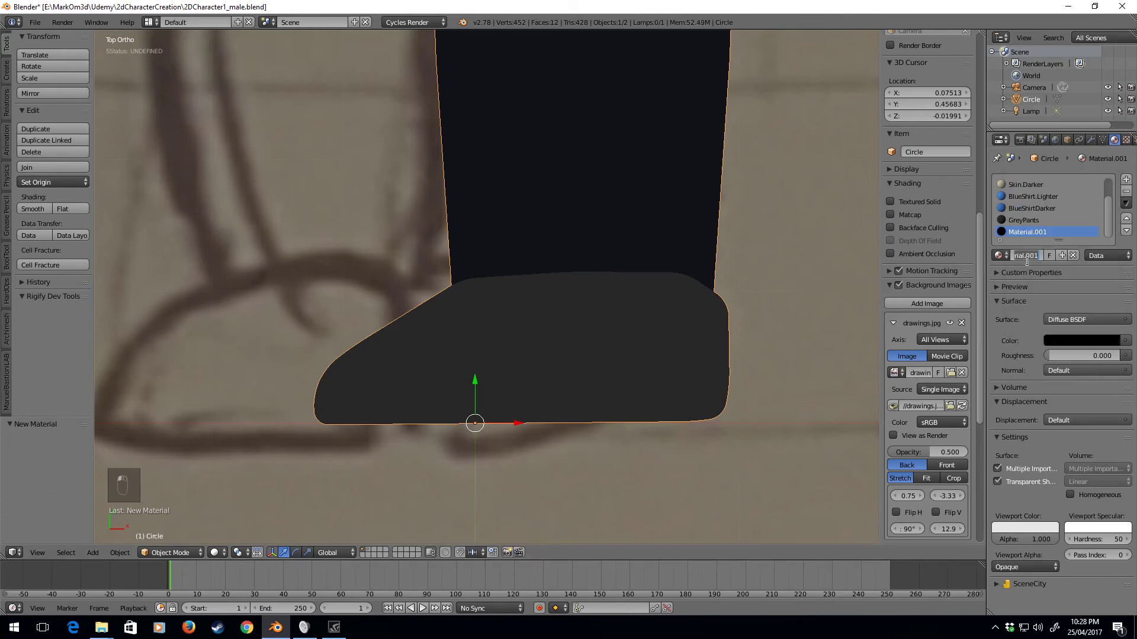
key("BackSpace")
type("BlackShoes")
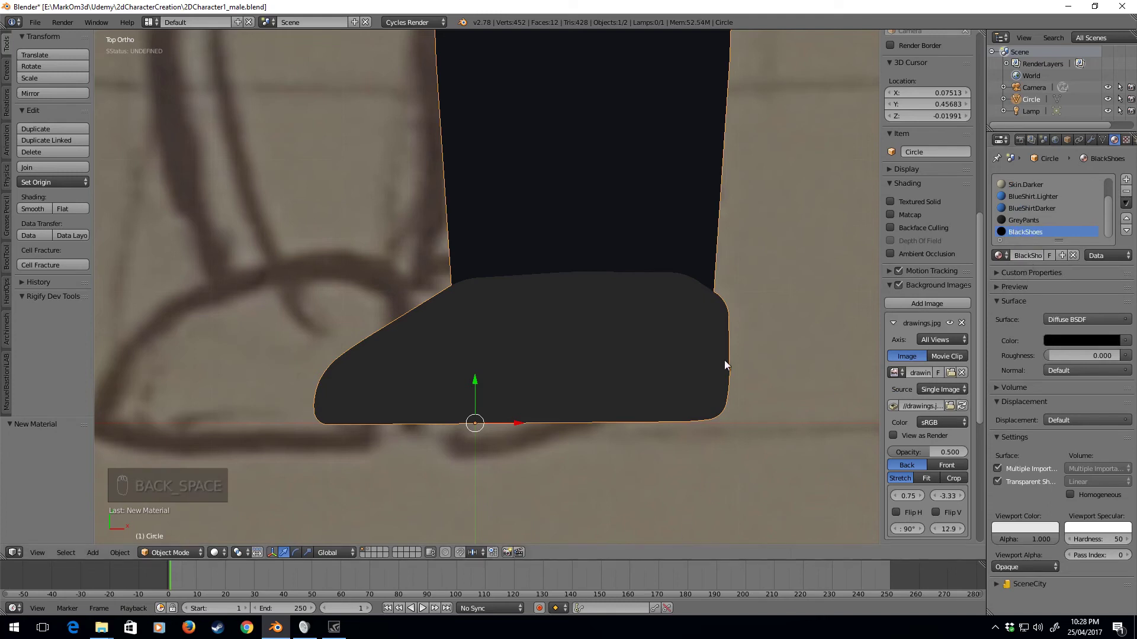
Step: Assign the BlackShoes material to the whole linked shoe and return to object mode
key("Tab")
key("ctrl+l")
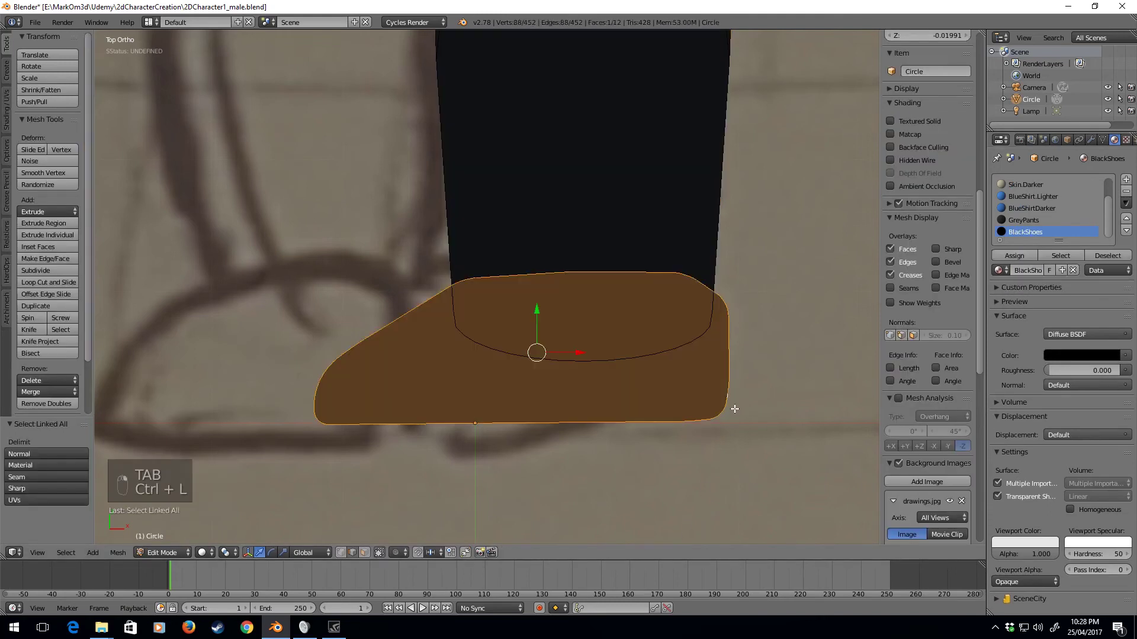
key("z")
key("z")
key("z")
key("Tab")
scroll(634, 364, "down", 3)
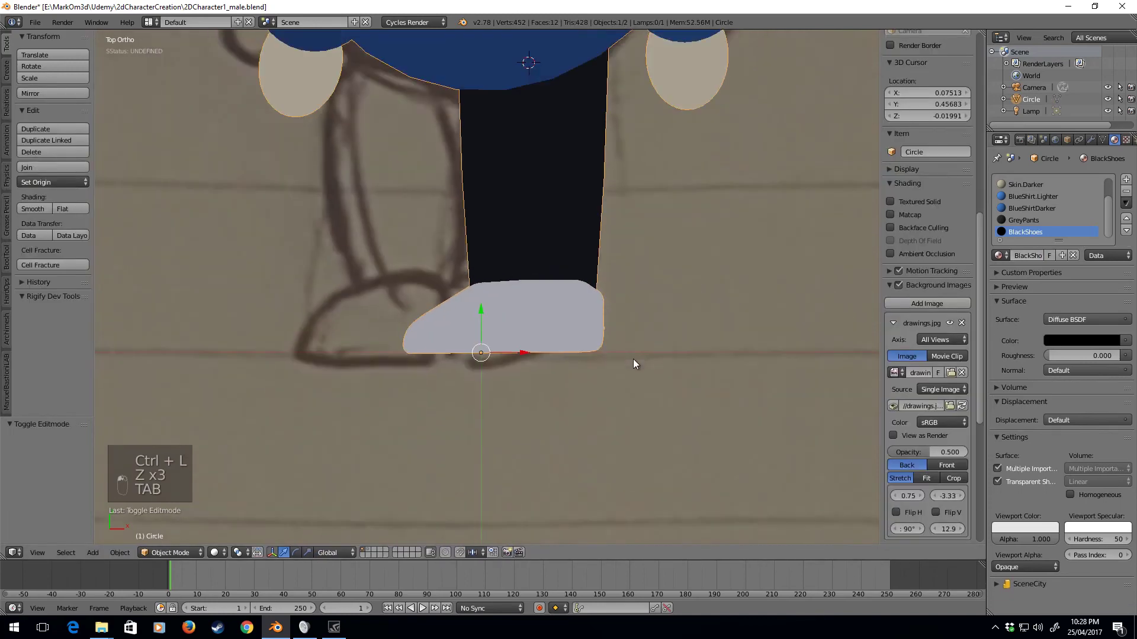
scroll(633, 360, "up", 2)
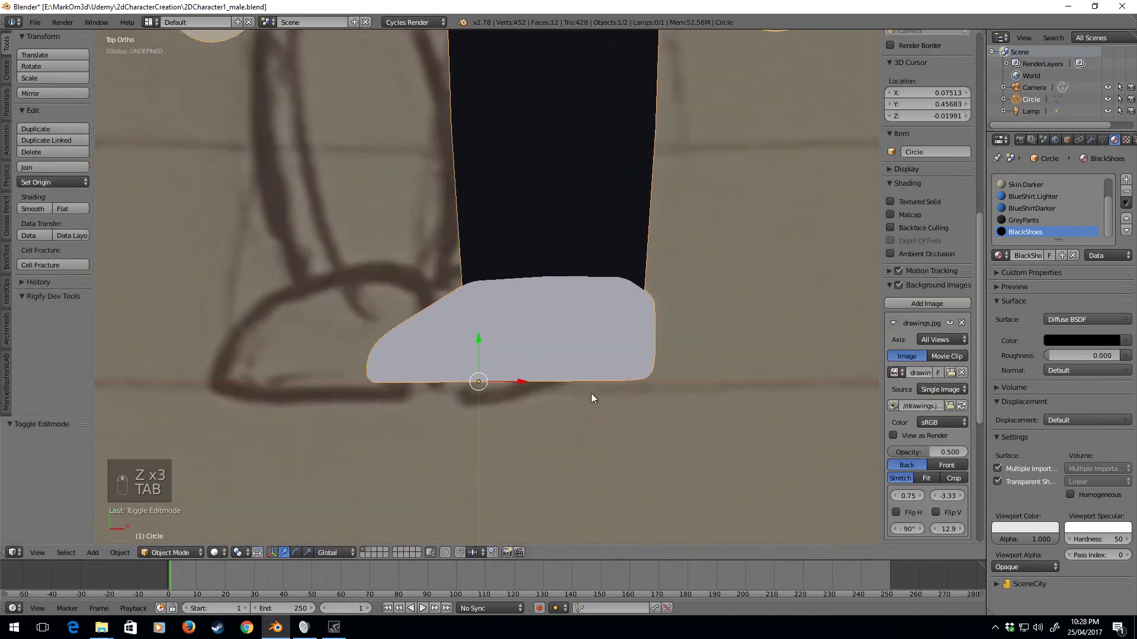
Step: Set the BlackShoes material's viewport colour to black and leave mesh editing
key("Tab")
scroll(657, 398, "up", 2)
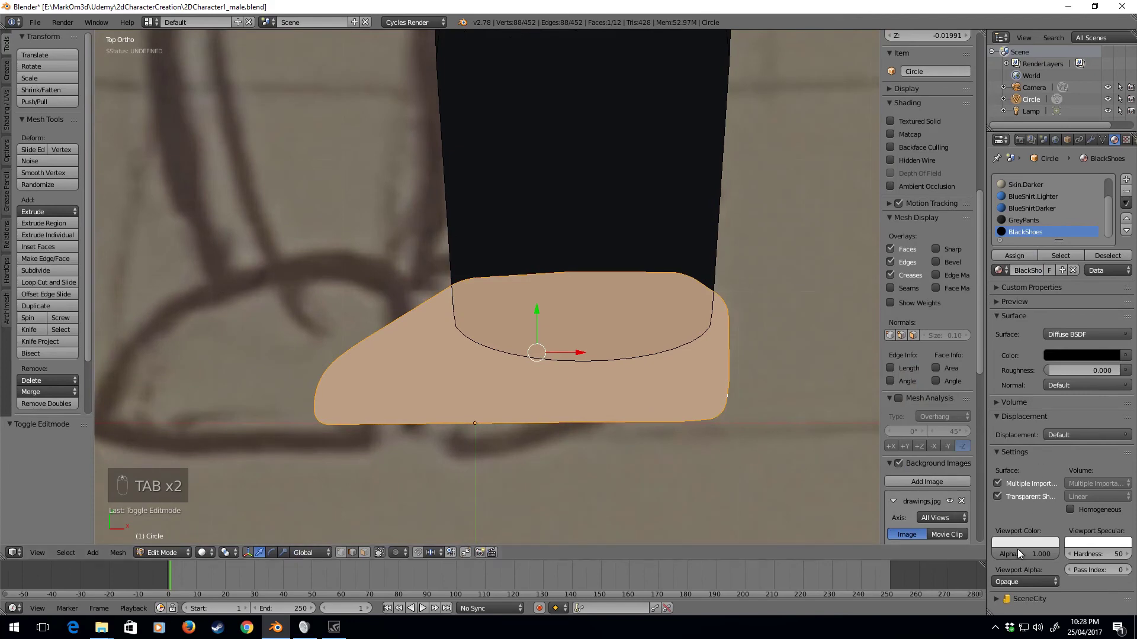
left_click(1020, 543)
left_click(1047, 501)
left_click(1087, 356)
key("Tab")
scroll(650, 398, "down", 3)
middle_click_drag(521, 208, 545, 282, "shift")
Step: Select the complete leg in mesh editing: the linked shoe, lower leg and upper leg pieces
key("Tab")
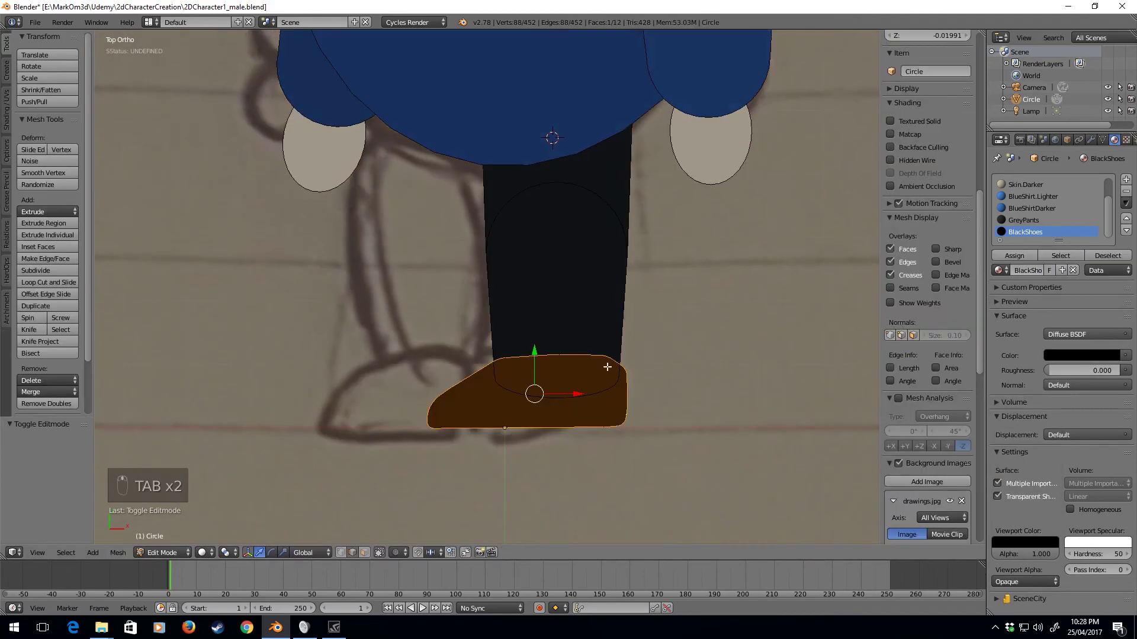
right_click(608, 367)
mouse_move(704, 416)
left_mouse_down("ctrl")
mouse_move(643, 217)
mouse_move(509, 450)
mouse_move(656, 426)
left_mouse_up("ctrl")
key("ctrl+l")
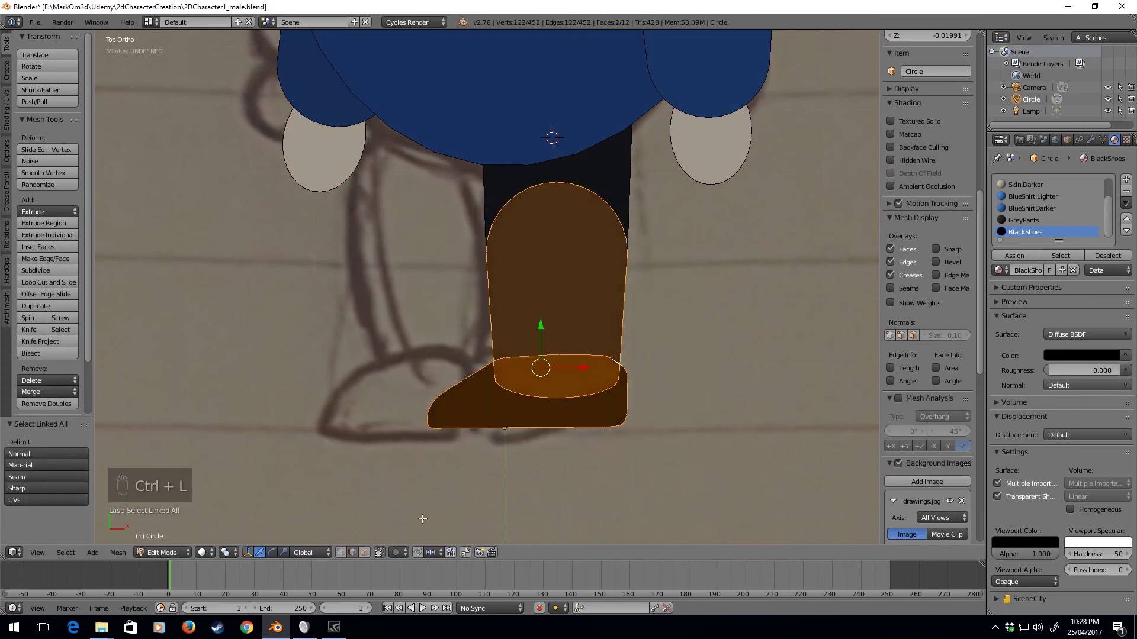
left_click(340, 555)
key("z")
left_click_drag(684, 216, 624, 295, "ctrl")
key("ctrl+l")
key("z")
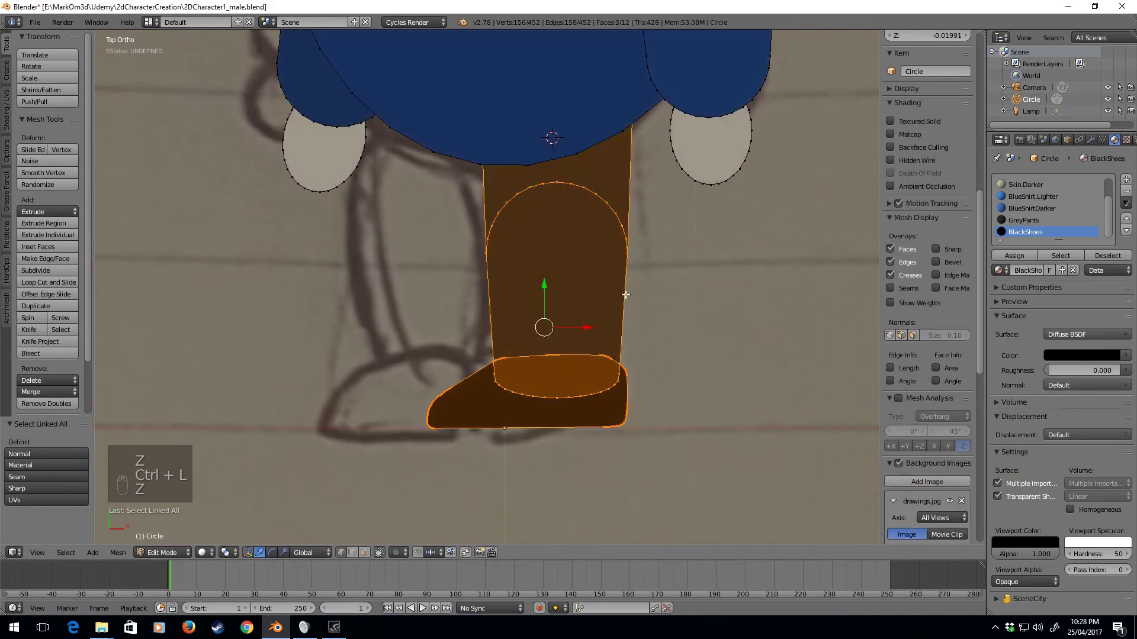
Step: Duplicate the leg and shoe about -0.14 along X, and set the copy back -0.023 along Z behind the first leg
key("shift+d")
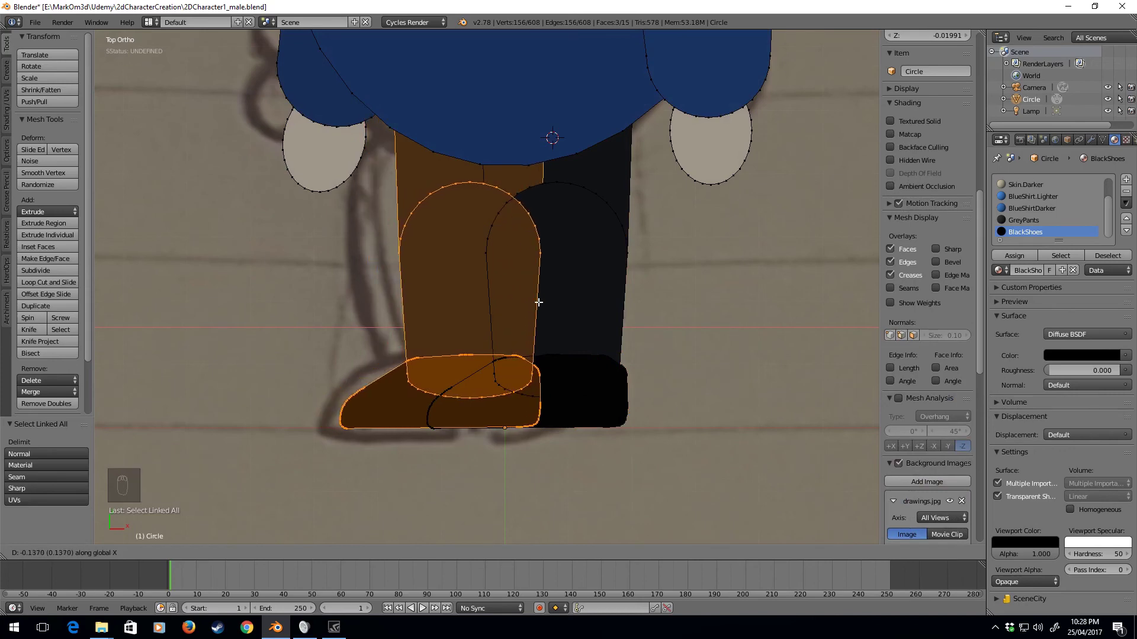
left_click(536, 302)
mouse_move(537, 302)
middle_mouse_down()
mouse_move(439, 245)
mouse_move(446, 259)
mouse_move(500, 256)
mouse_move(536, 333)
middle_mouse_up()
left_click(437, 256)
key("KP_7")
Step: Add a material slot holding a separate copy of GreyPants, named GreyPantsDarker
left_click(1081, 219)
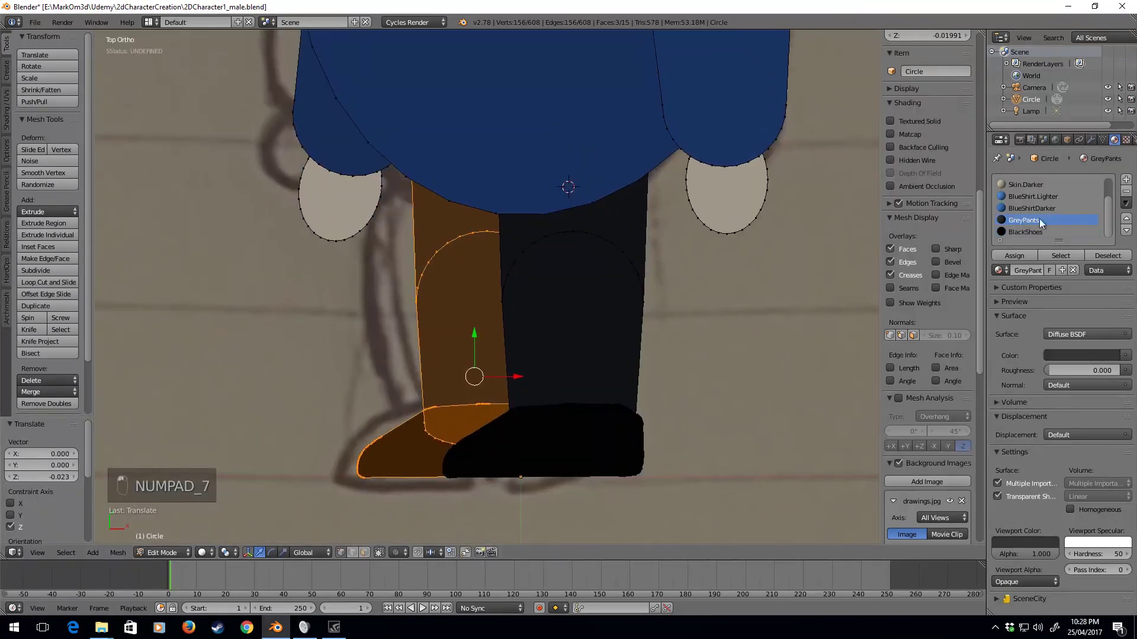
left_click(1126, 180)
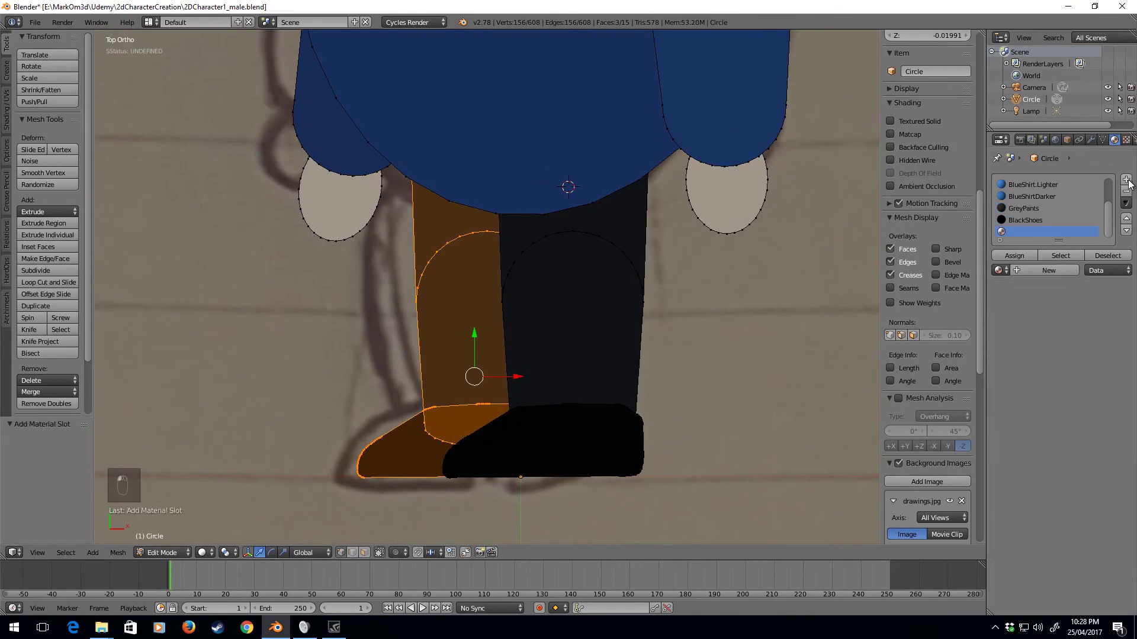
left_click(1000, 270)
left_click(947, 327)
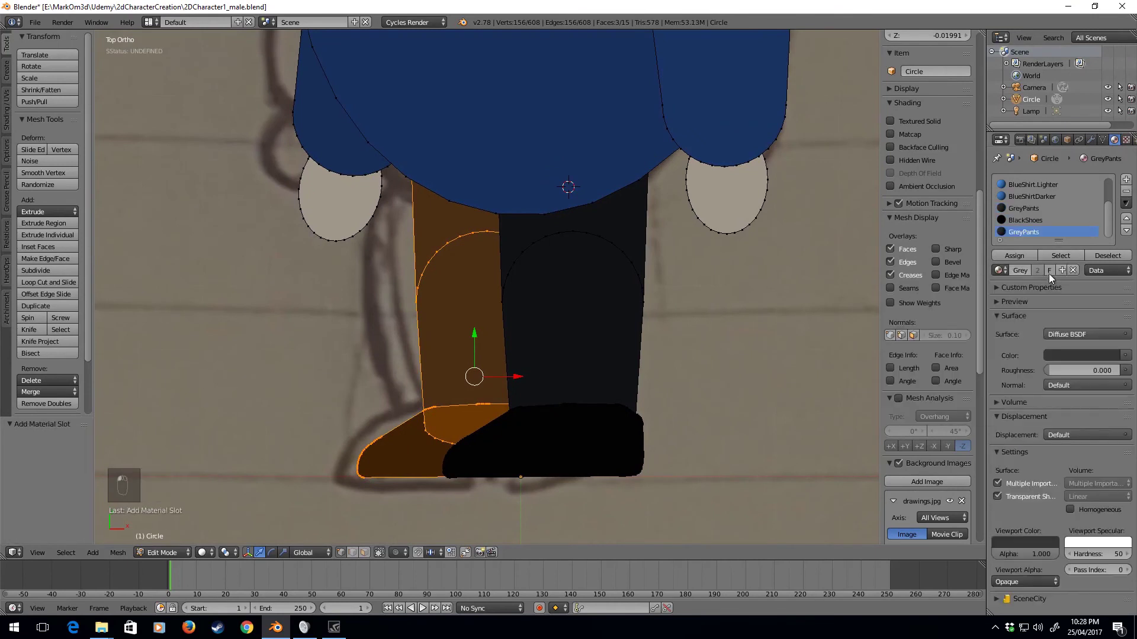
left_click(1061, 270)
left_click(1036, 271)
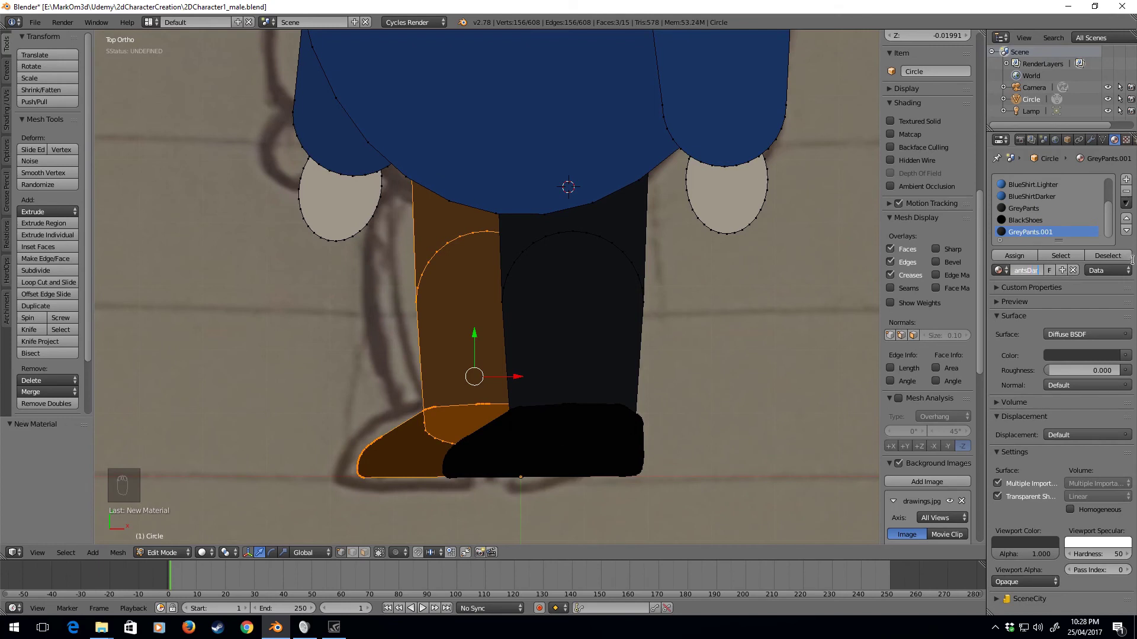
Step: Darken the surface and viewport colours of the GreyPantsDarker material
left_click(1092, 354)
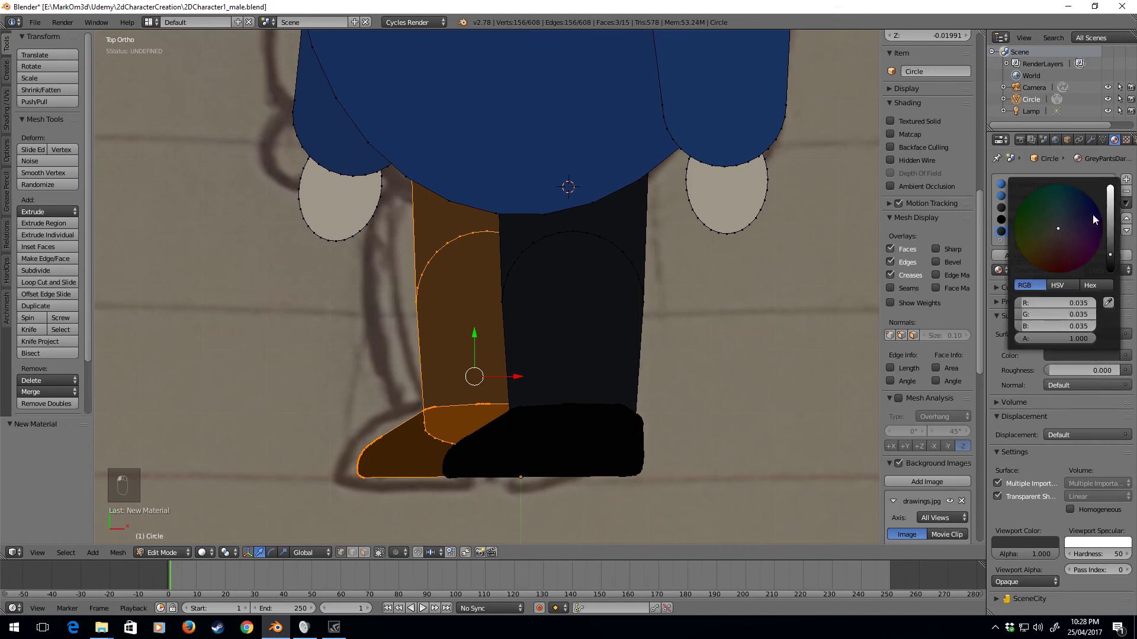
left_click_drag(1111, 259, 1111, 269)
left_click(1045, 542)
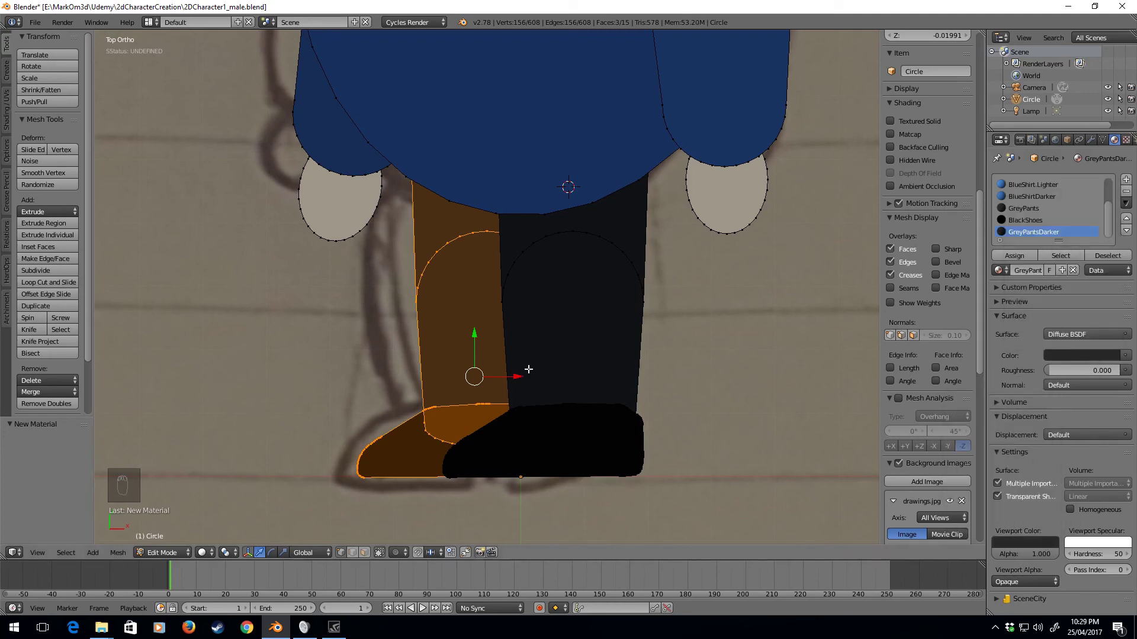
Step: Assign GreyPantsDarker to the linked upper and lower pieces of the rear leg, then leave mesh editing
right_click(444, 268)
key("z")
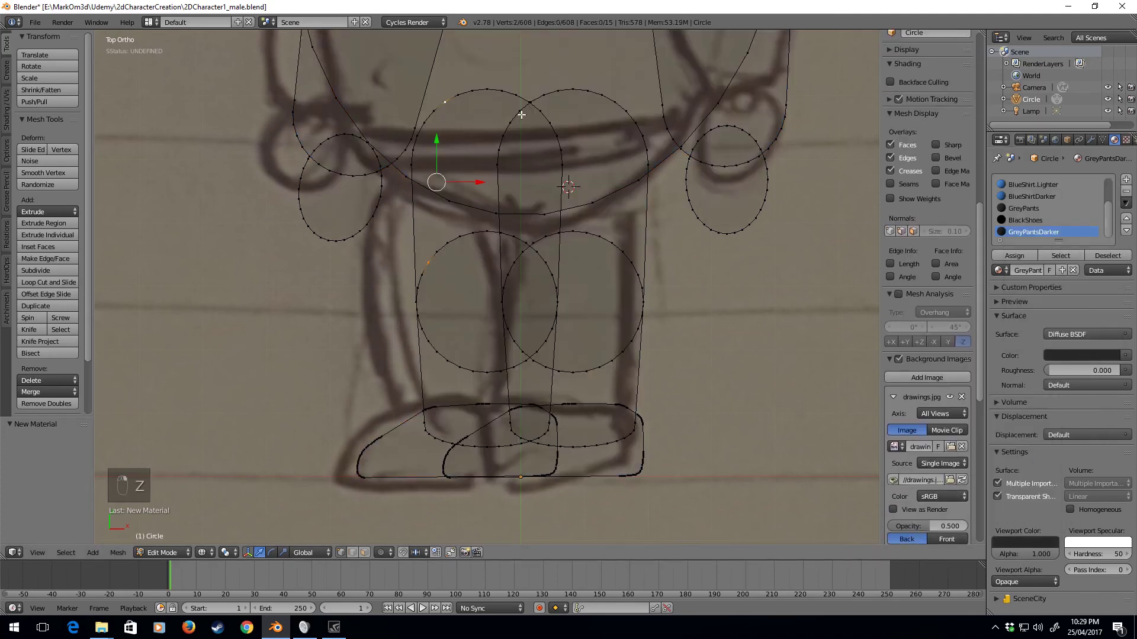
key("ctrl+l")
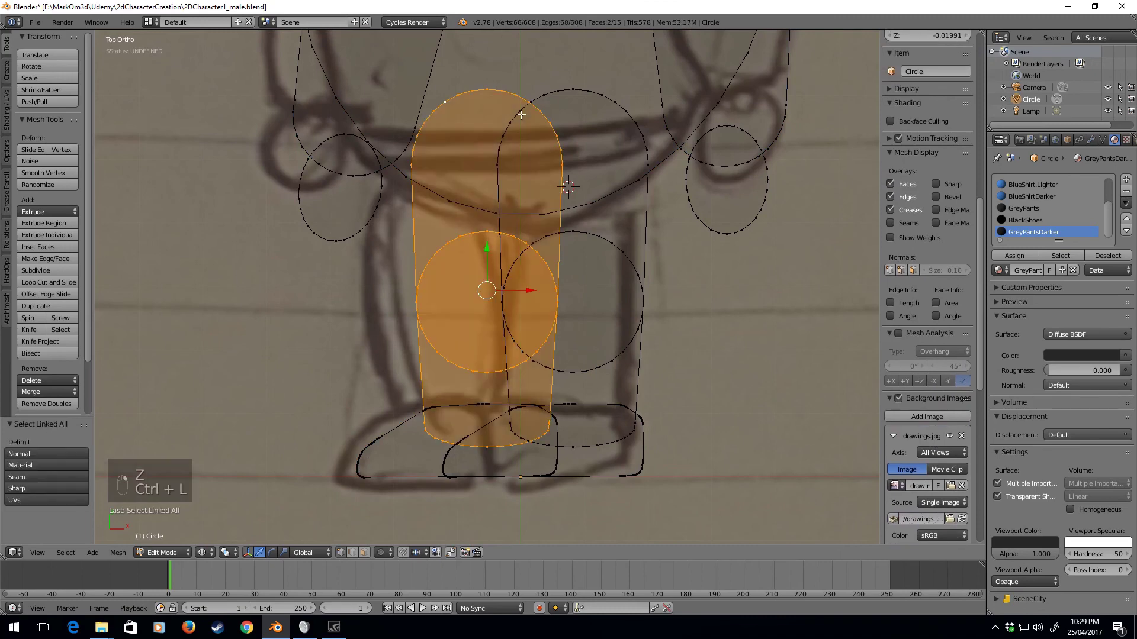
left_click(1009, 256)
key("z")
key("Tab")
scroll(556, 357, "down", 5)
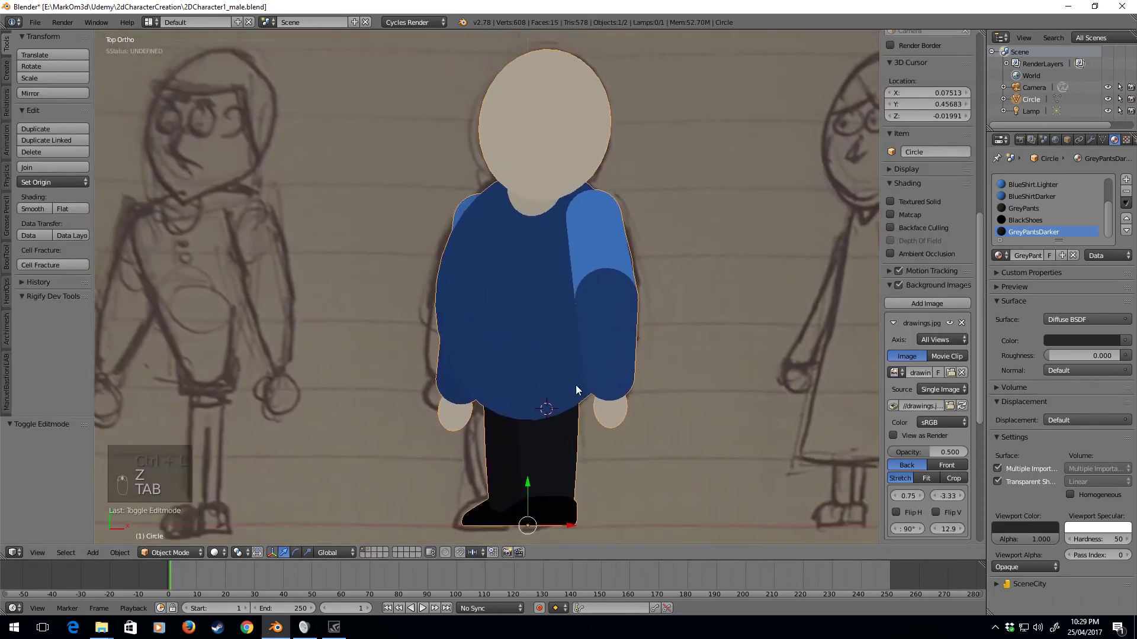
Step: Select the whole rear shoe in mesh editing and raise it 0.003 along Z
scroll(565, 441, "up", 5)
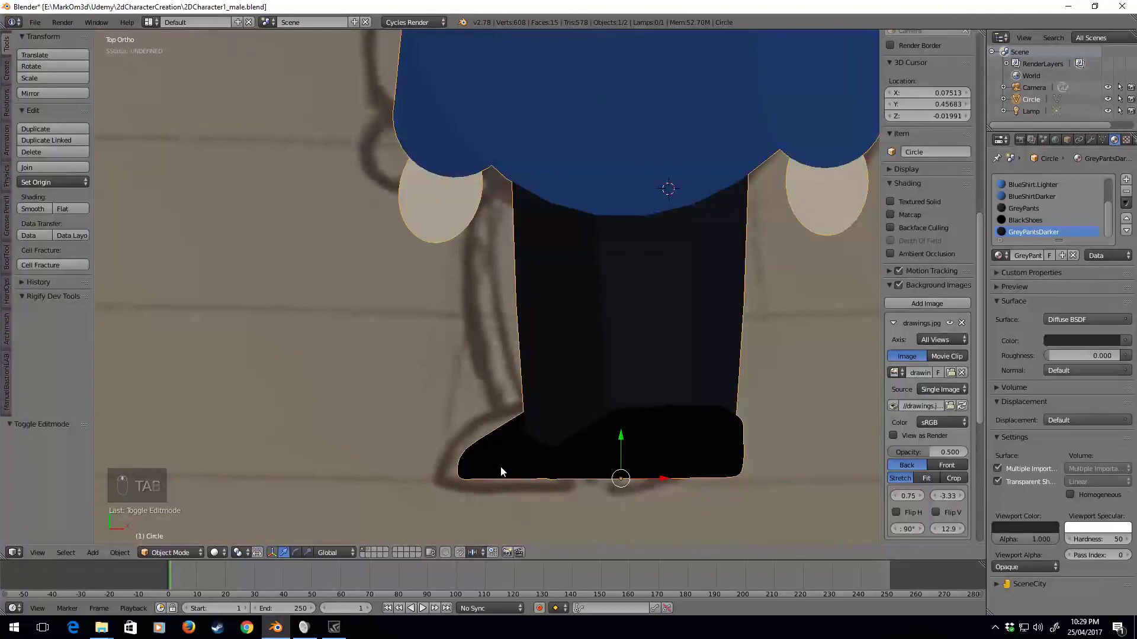
key("Tab")
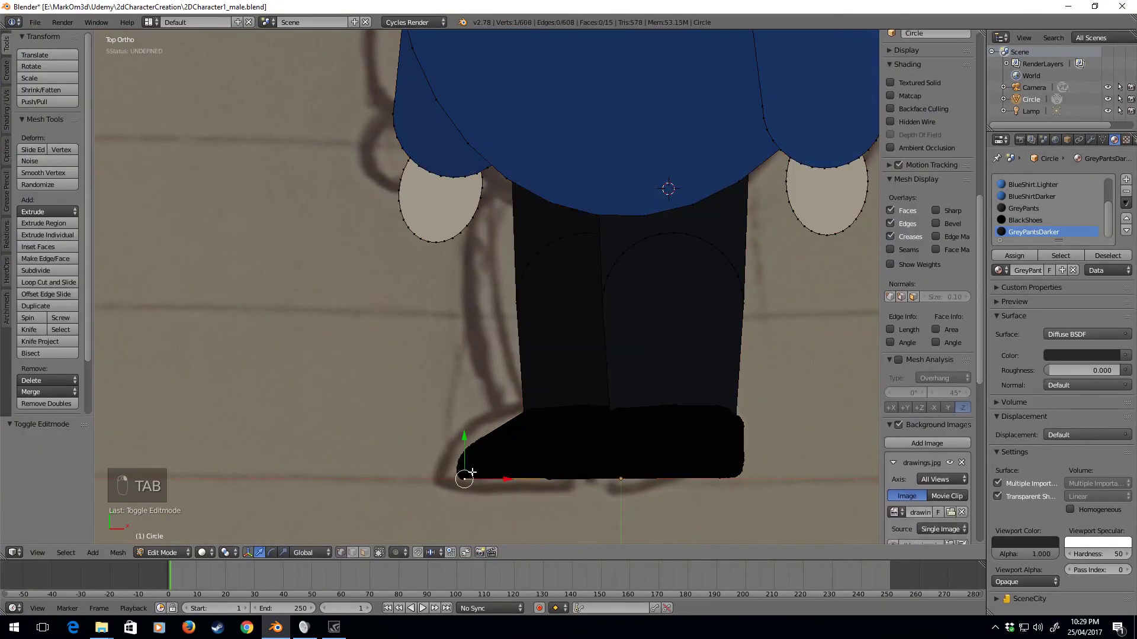
middle_click_drag(470, 465, 450, 367)
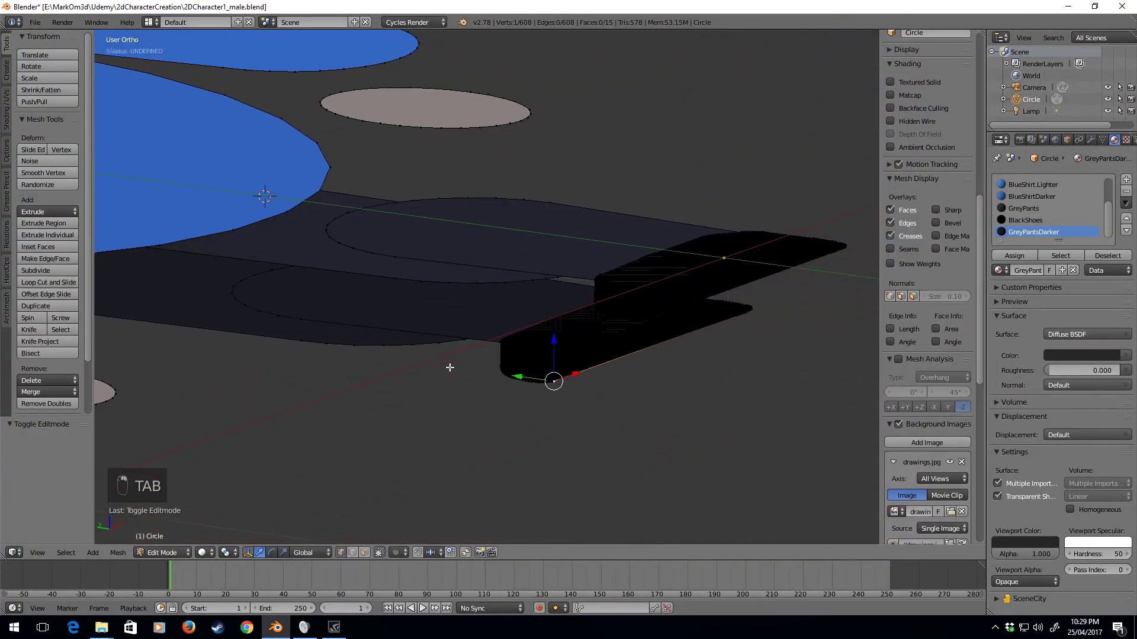
key("ctrl+l")
key("g")
key("z")
left_click(580, 392)
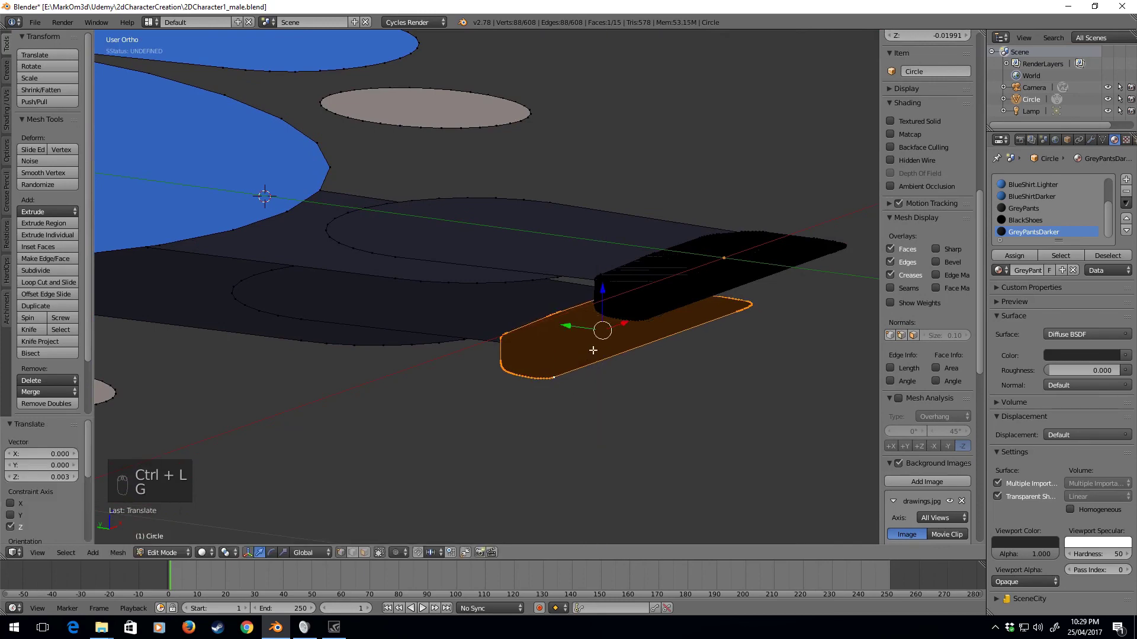
Step: Select the whole front shoe and raise it 0.003 along Z
right_click(840, 241)
key("ctrl+l")
key("g")
key("z")
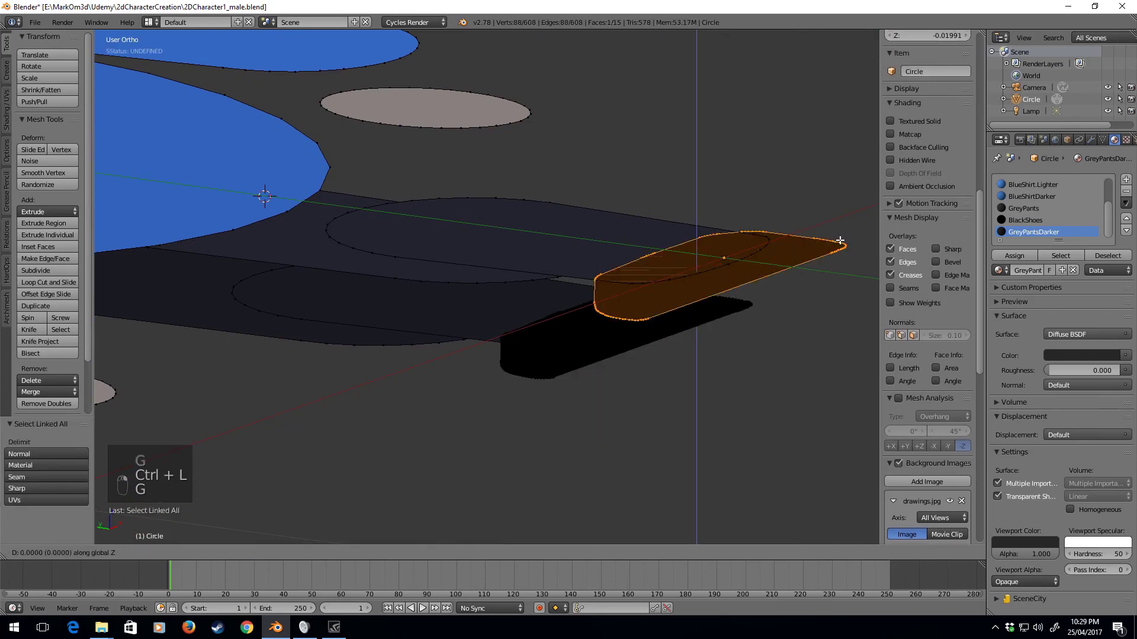
left_click(831, 206)
Step: Examine the whole character from the top view in solid display outside mesh editing
key("KP_7")
scroll(829, 203, "down", 6)
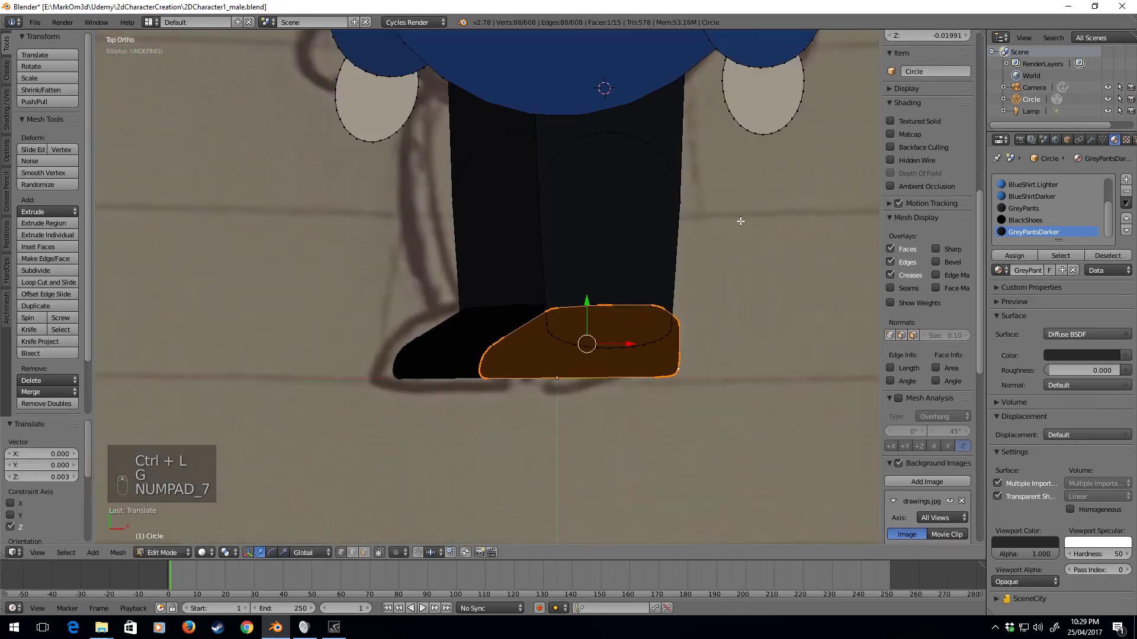
key("z")
key("z")
key("z")
key("Tab")
key("Tab")
key("Tab")
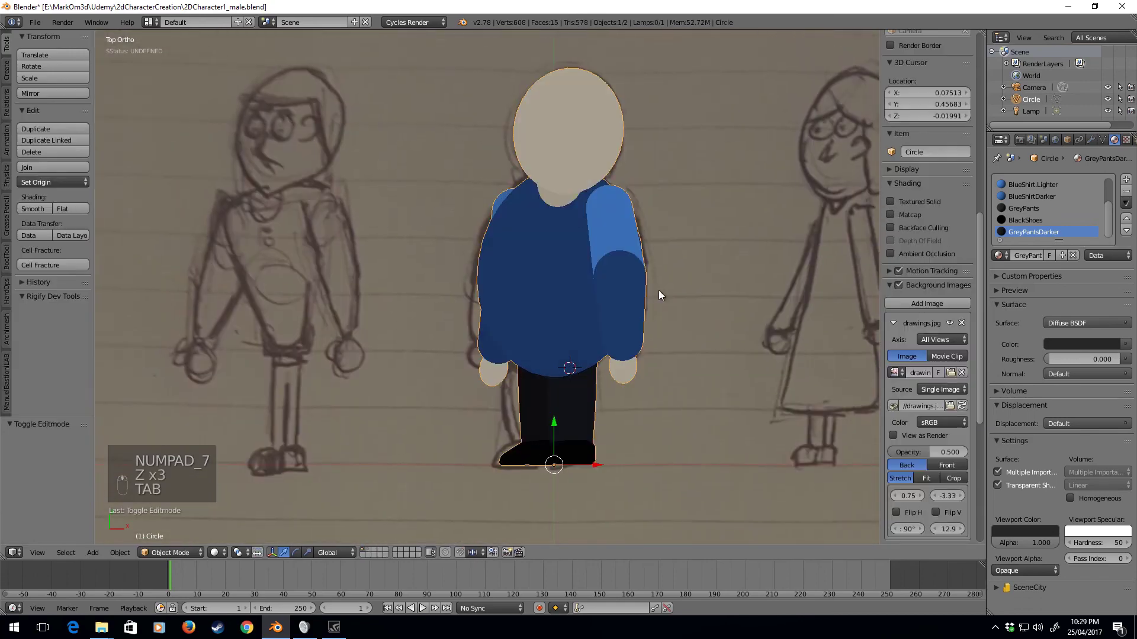
Step: Select the whole front forearm in mesh editing and make its normals consistent
scroll(591, 331, "up", 3)
right_click(591, 331)
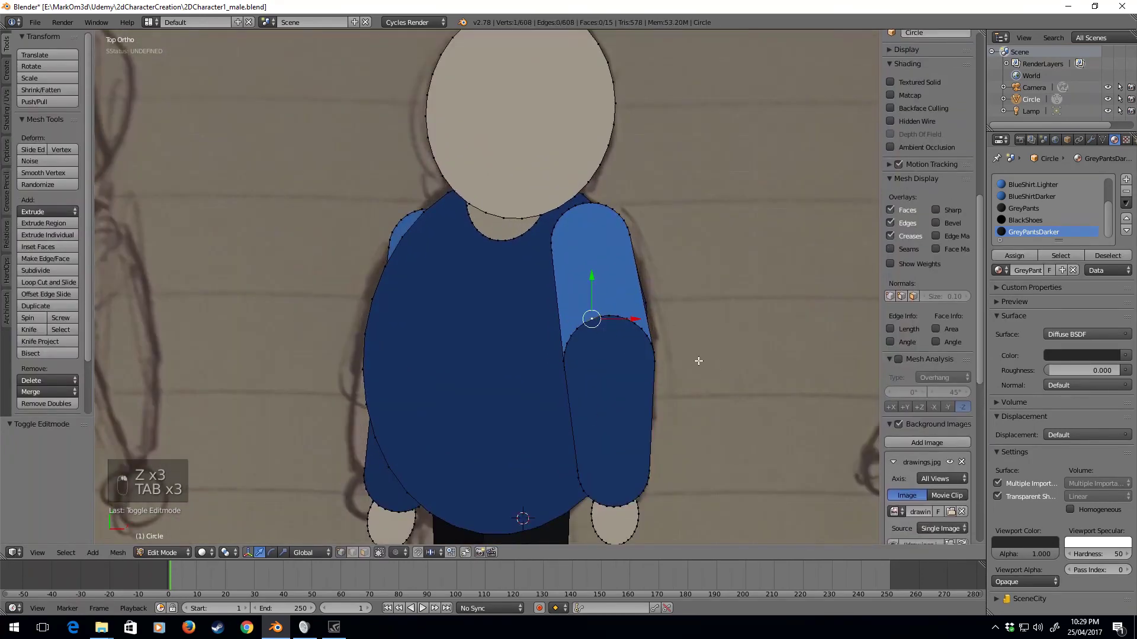
key("ctrl+l")
key("ctrl+n")
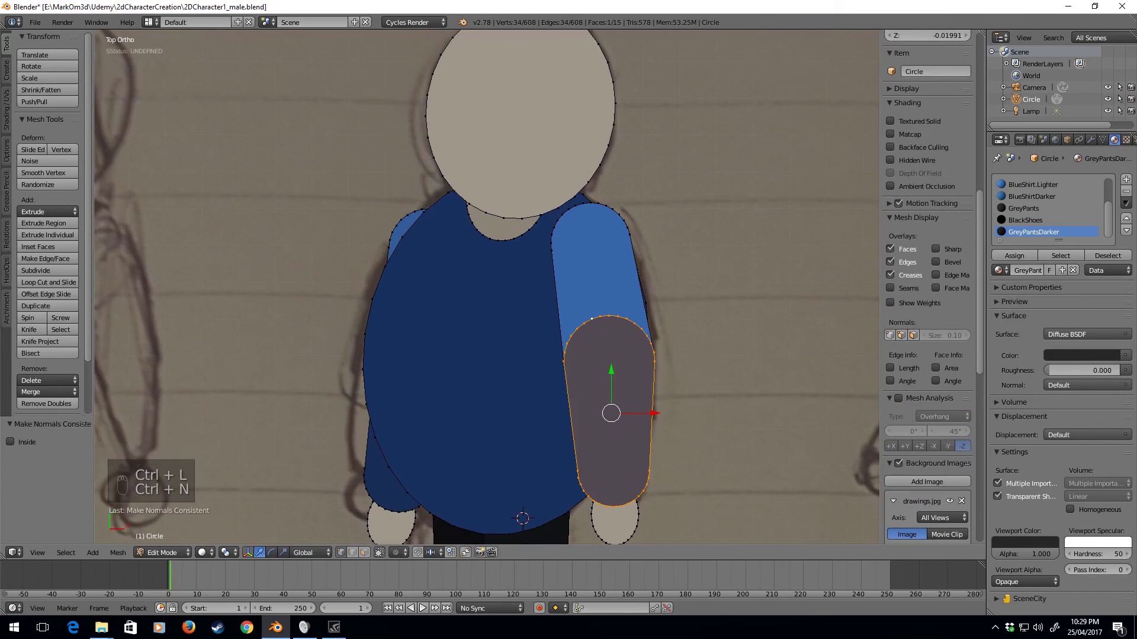
Step: Turn the front forearm's recalculated normals inside, then select the whole rear forearm and make its normals consistent with Inside enabled
left_click(15, 444)
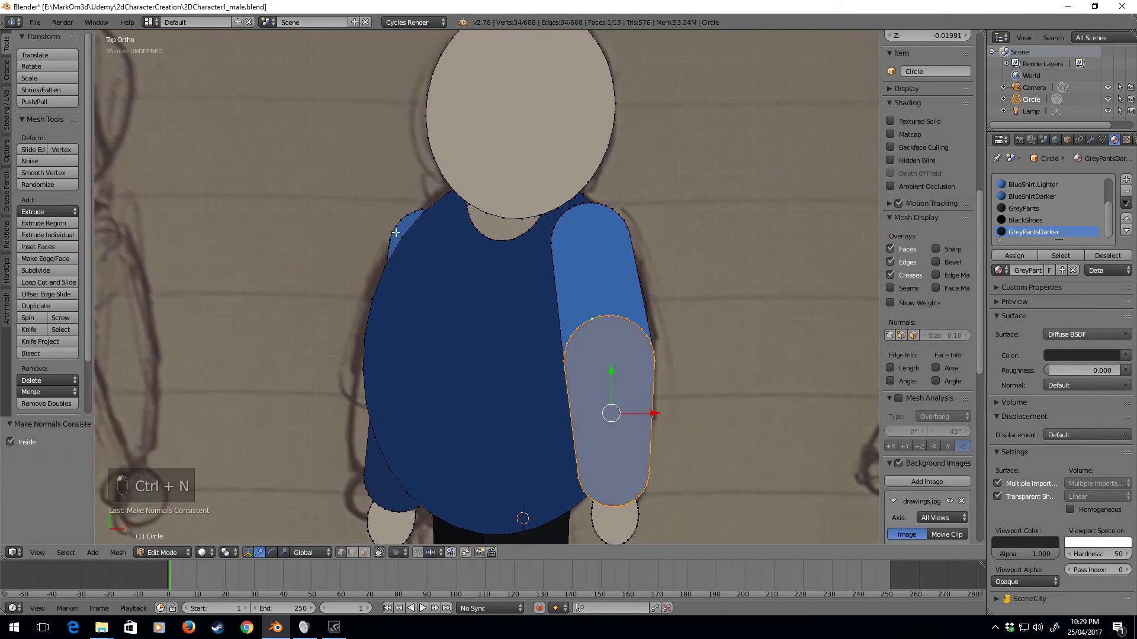
right_click(375, 485)
key("ctrl+l")
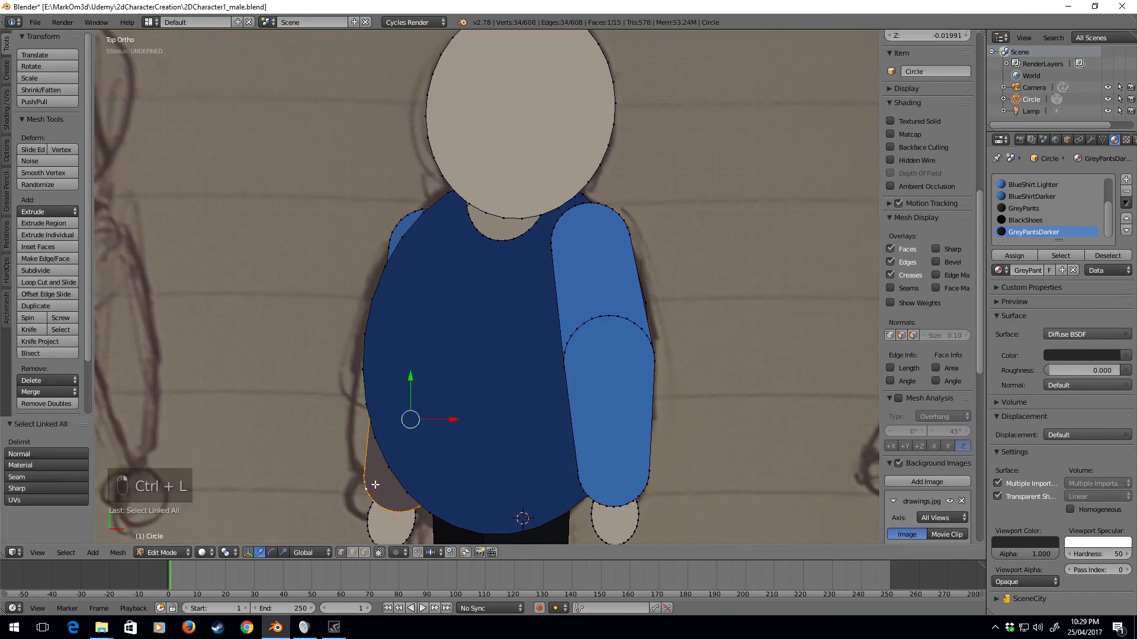
key("ctrl+n")
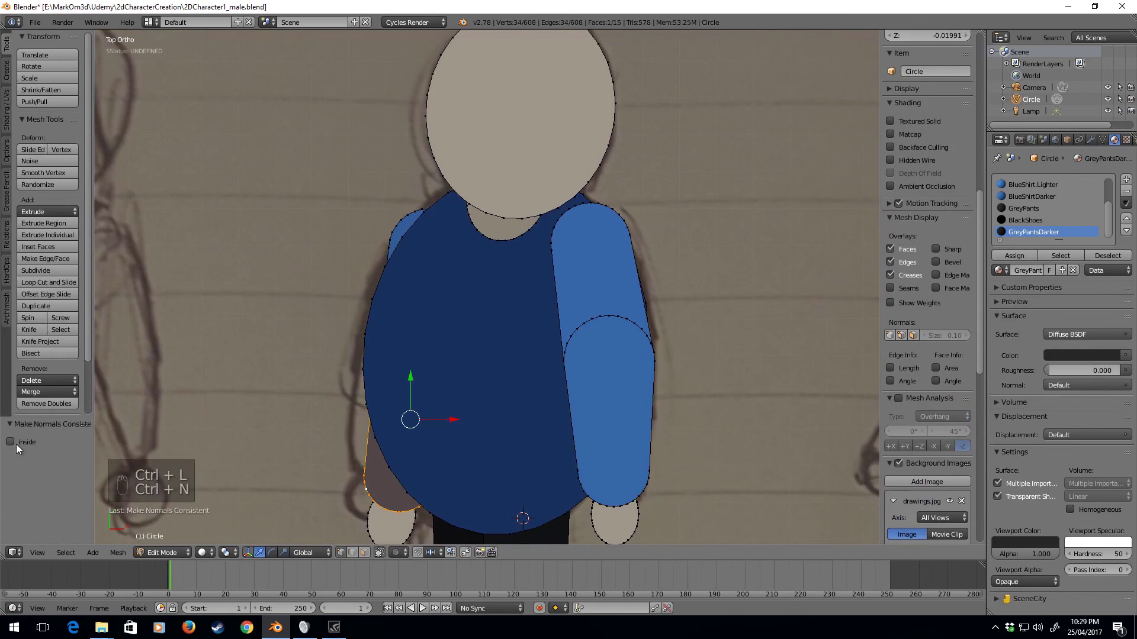
left_click(16, 445)
Step: Select the whole torso shape and make its normals consistent with Inside enabled
right_click(449, 194)
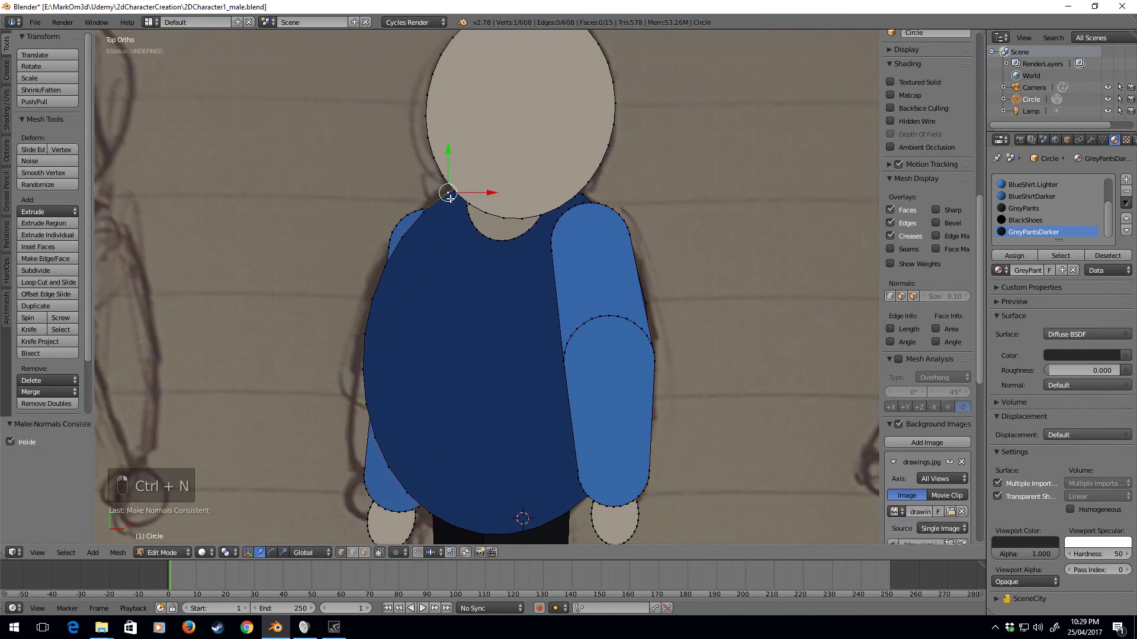
key("ctrl+l")
key("ctrl+n")
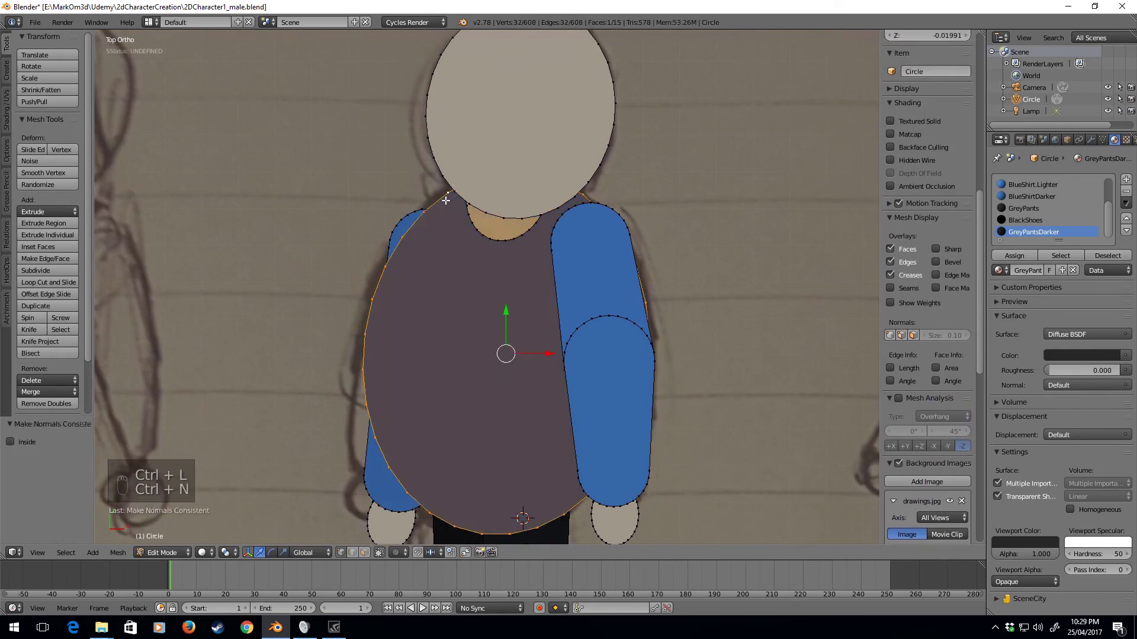
left_click(19, 442)
Step: Select the whole neck shape and make its normals consistent with Inside enabled
right_click(521, 237)
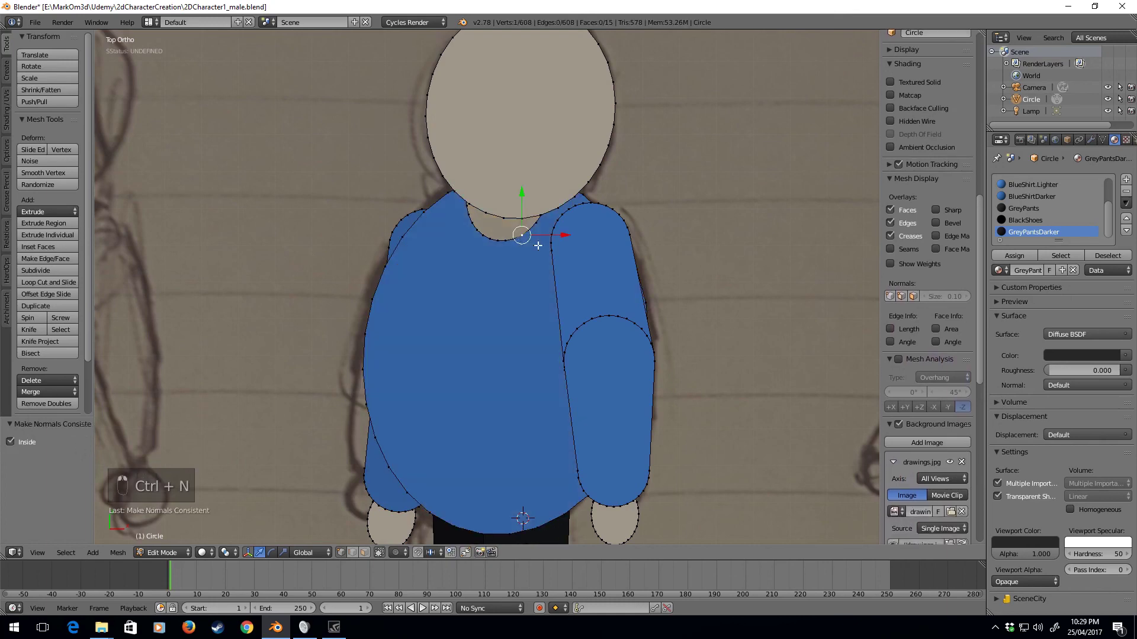
key("ctrl+l")
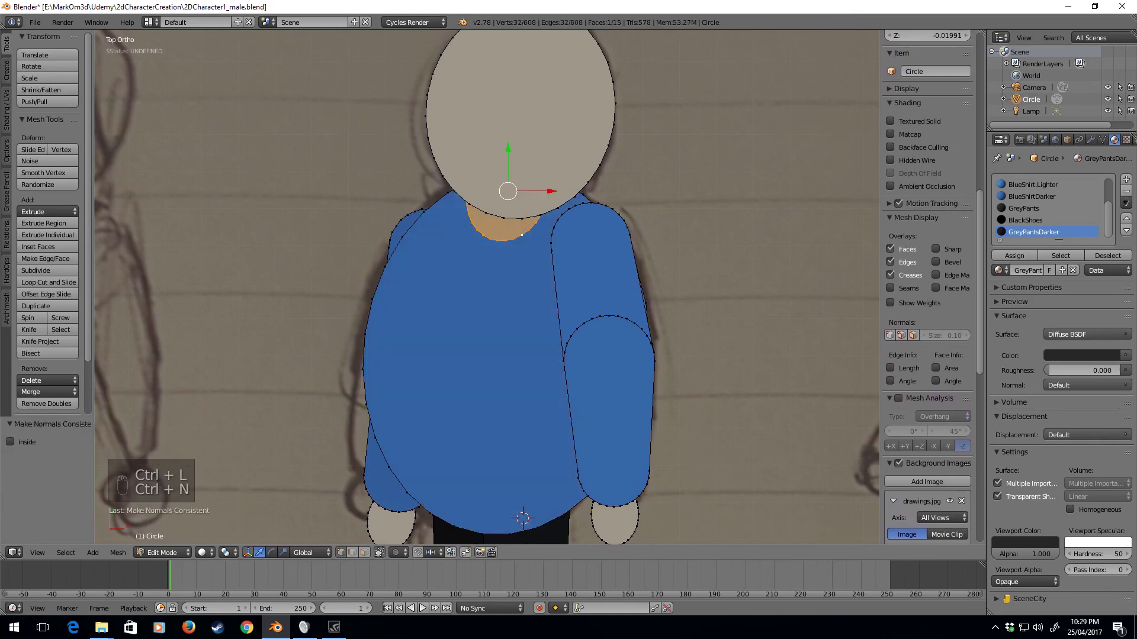
left_click(24, 445)
Step: Check the shapes in wireframe and solid display, leave mesh editing, and examine the character's shading from the shoes up to the head
key("z")
key("z")
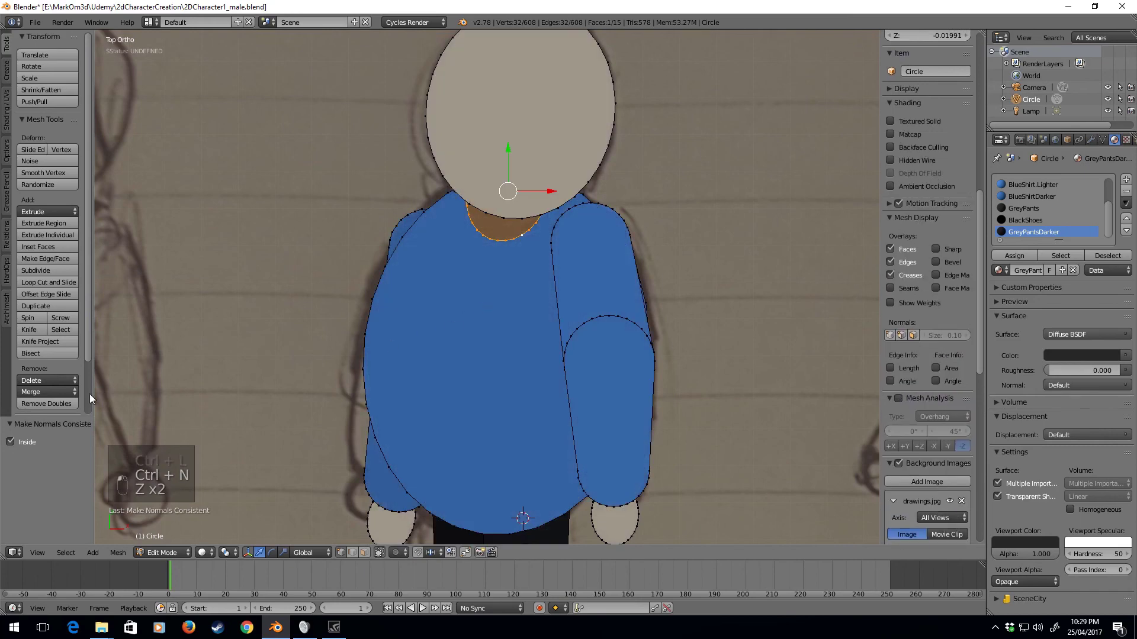
key("z")
key("z")
key("Tab")
scroll(520, 397, "down", 1)
scroll(521, 397, "down", 3)
scroll(543, 354, "up", 5)
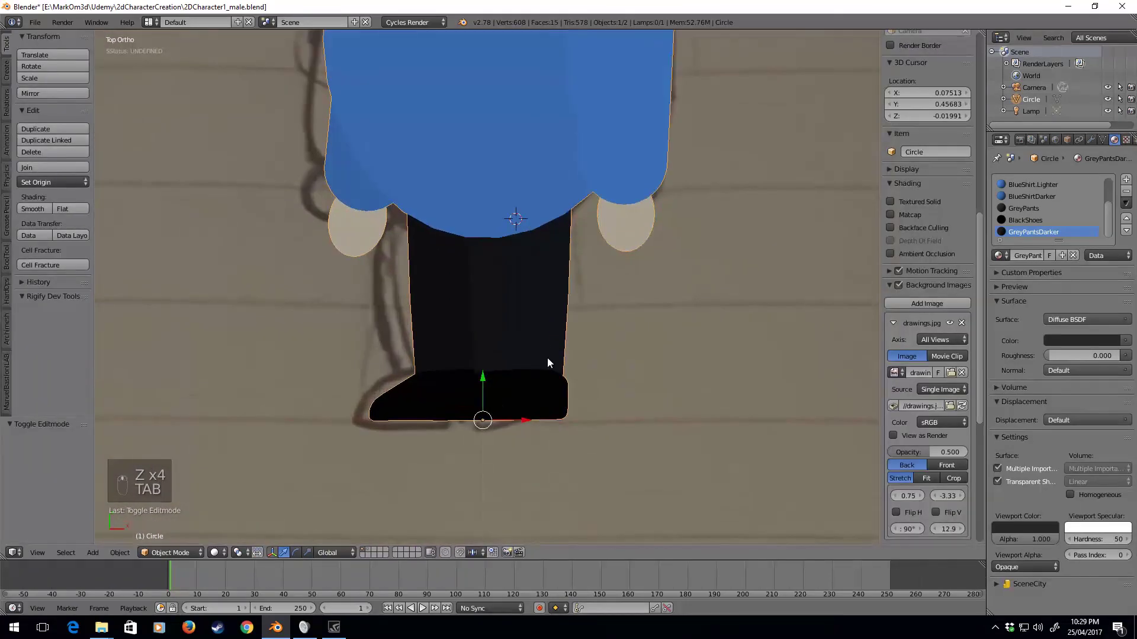
middle_click_drag(511, 89, 517, 382, "shift")
middle_click_drag(532, 196, 541, 310, "shift")
scroll(541, 311, "down", 3)
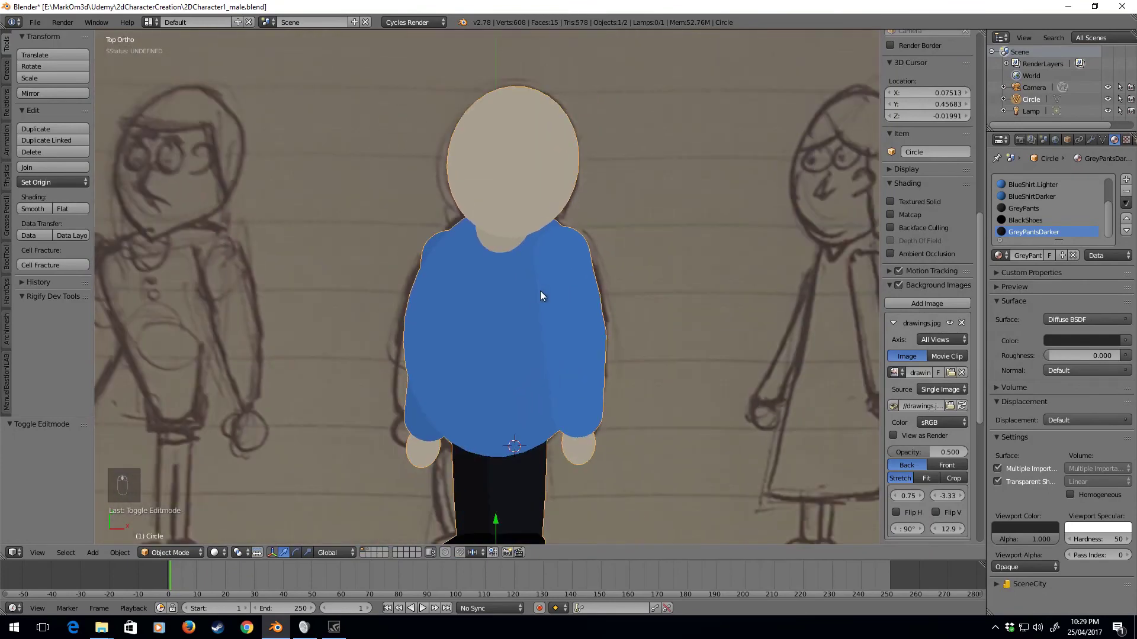